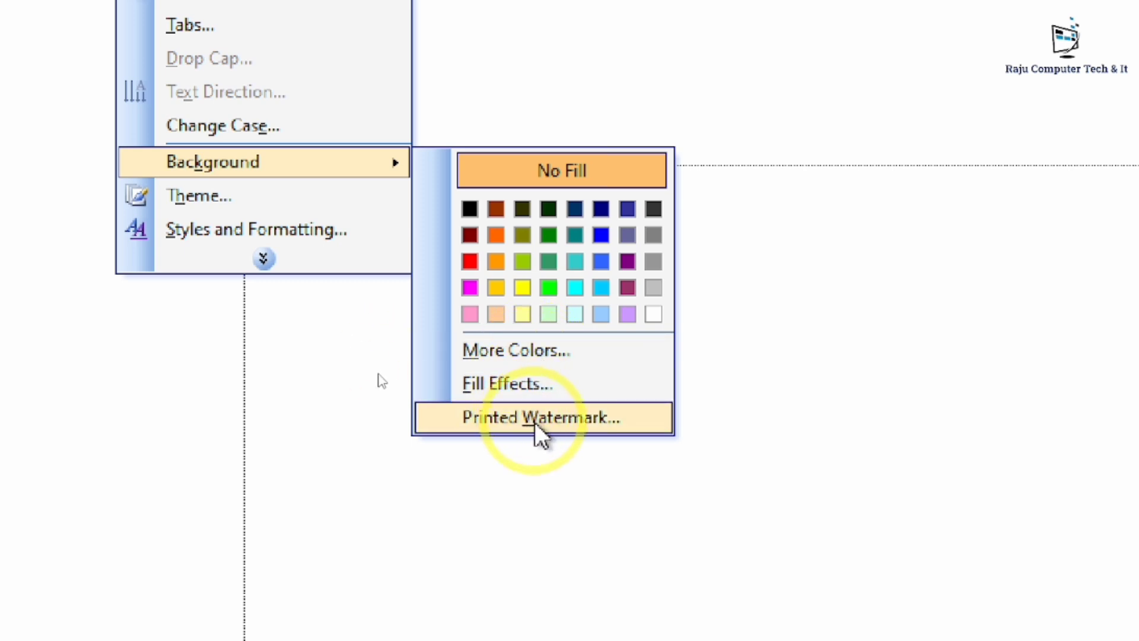
# - Apply an aqua page background and enter eight lines of the text "A quick brown fox jumps over the lazy dog"
pyautogui.click(573, 257)
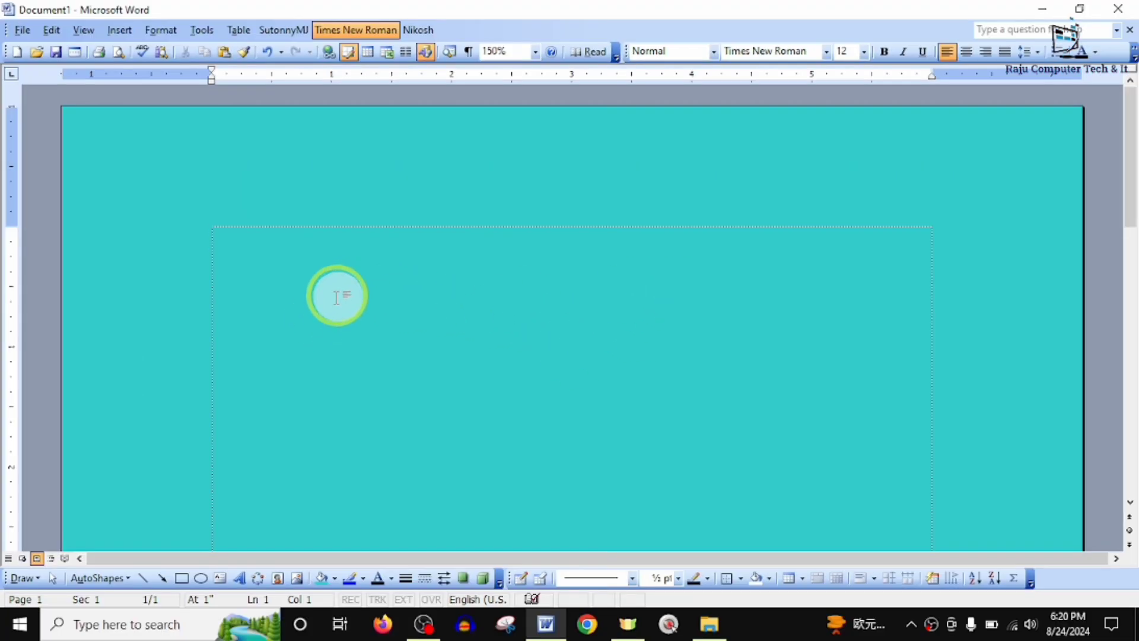
pyautogui.write('A quick brown fox jumps over the lazy dog')
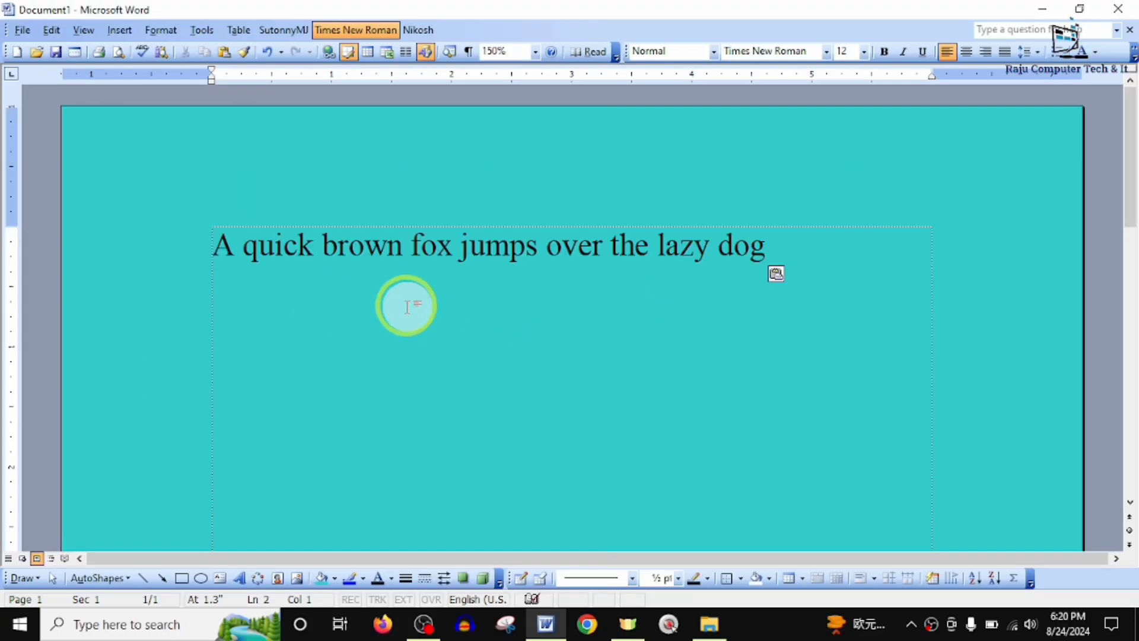
pyautogui.write('A quick brown fox jumps over the lazy dog')
pyautogui.hotkey('ctrl', 'v')
pyautogui.hotkey('ctrl', 'v')
pyautogui.hotkey('ctrl', 'v')
pyautogui.write('A quick brown fox jumps over the lazy dog')
pyautogui.hotkey('ctrl', 'v')
pyautogui.hotkey('ctrl', 'v')
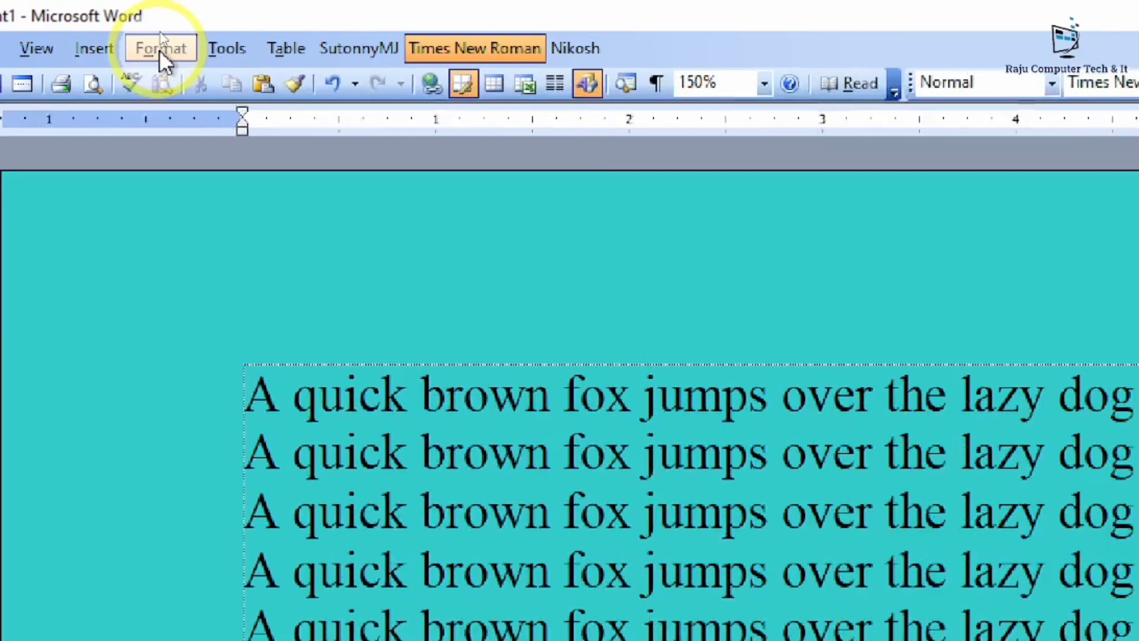
# - Change the page background to a bright pink-magenta from the extended standard colors
pyautogui.click(161, 30)
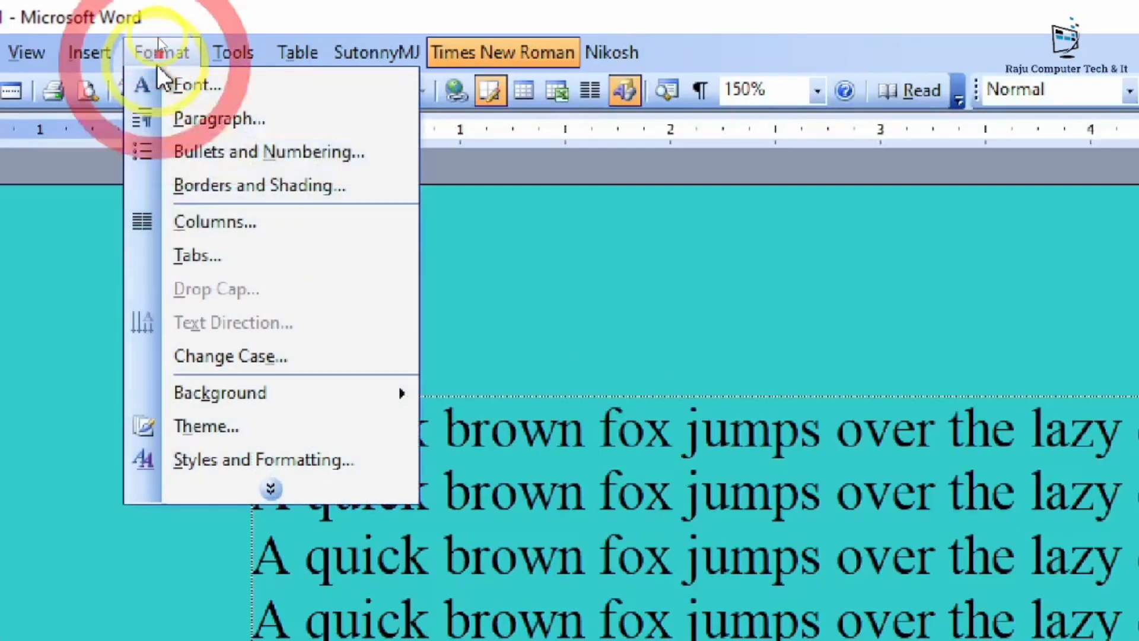
pyautogui.moveTo(270, 388)
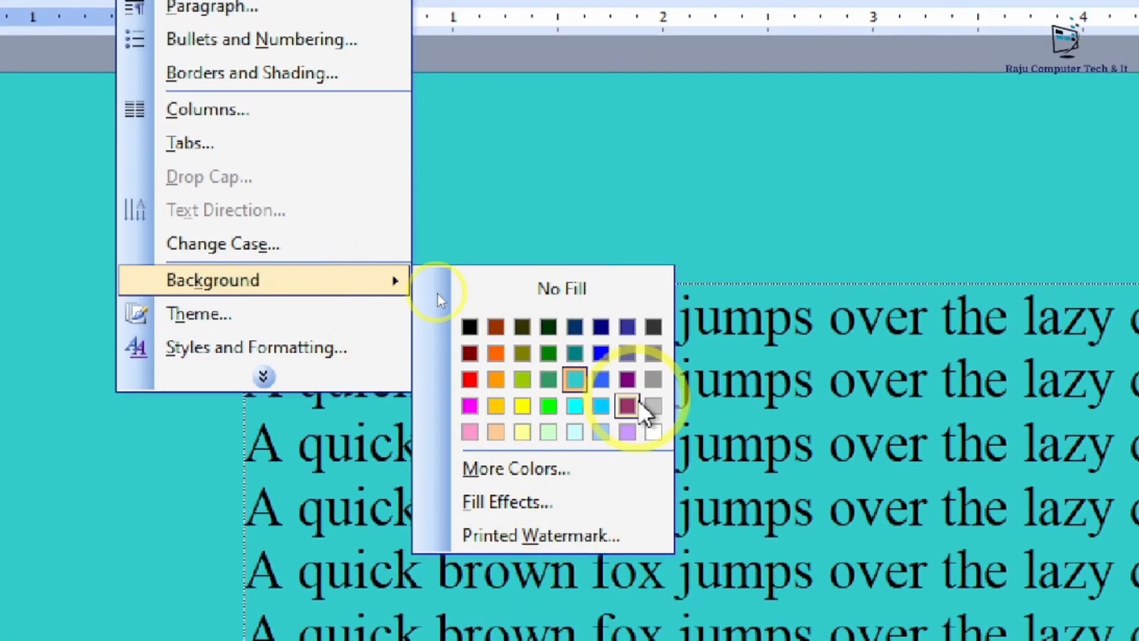
pyautogui.click(488, 472)
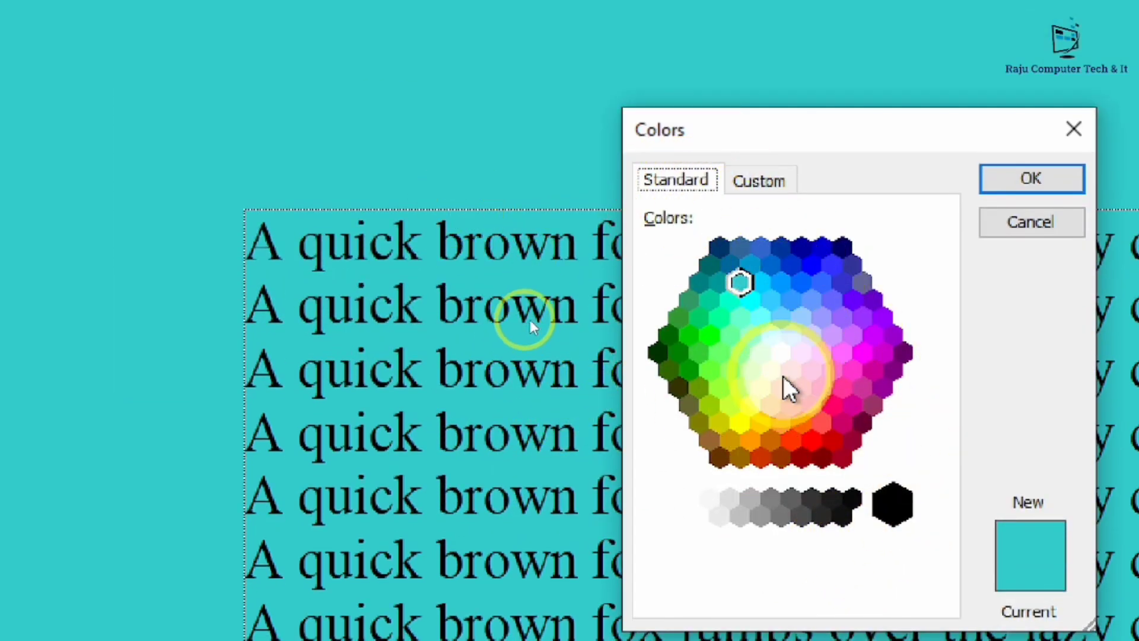
pyautogui.click(811, 371)
pyautogui.click(821, 391)
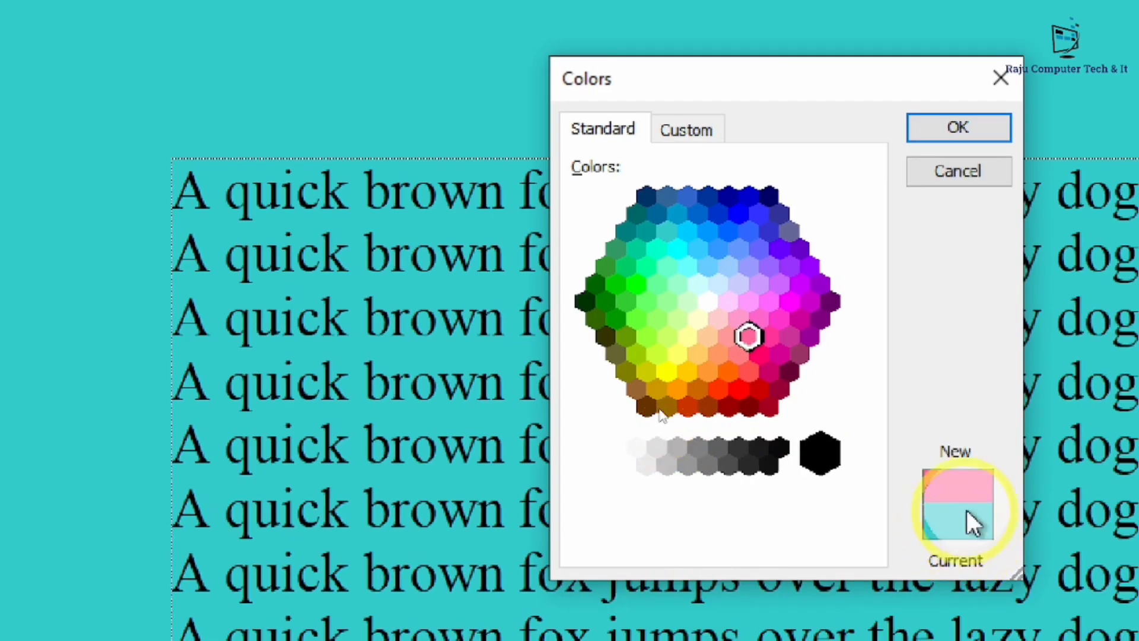
pyautogui.click(756, 321)
pyautogui.click(726, 304)
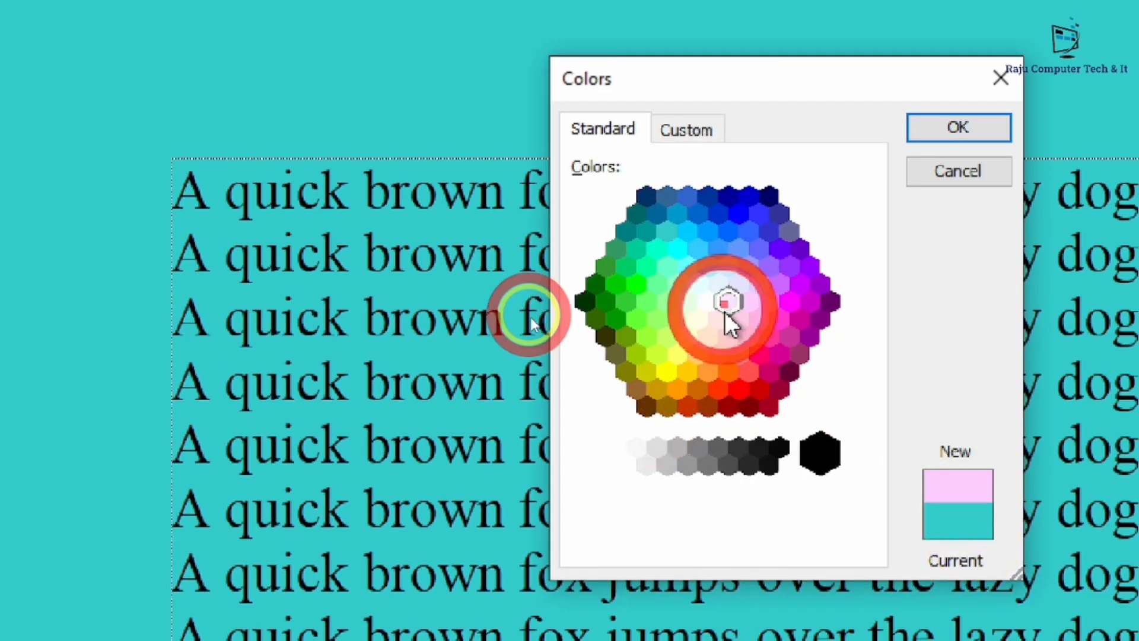
pyautogui.click(761, 308)
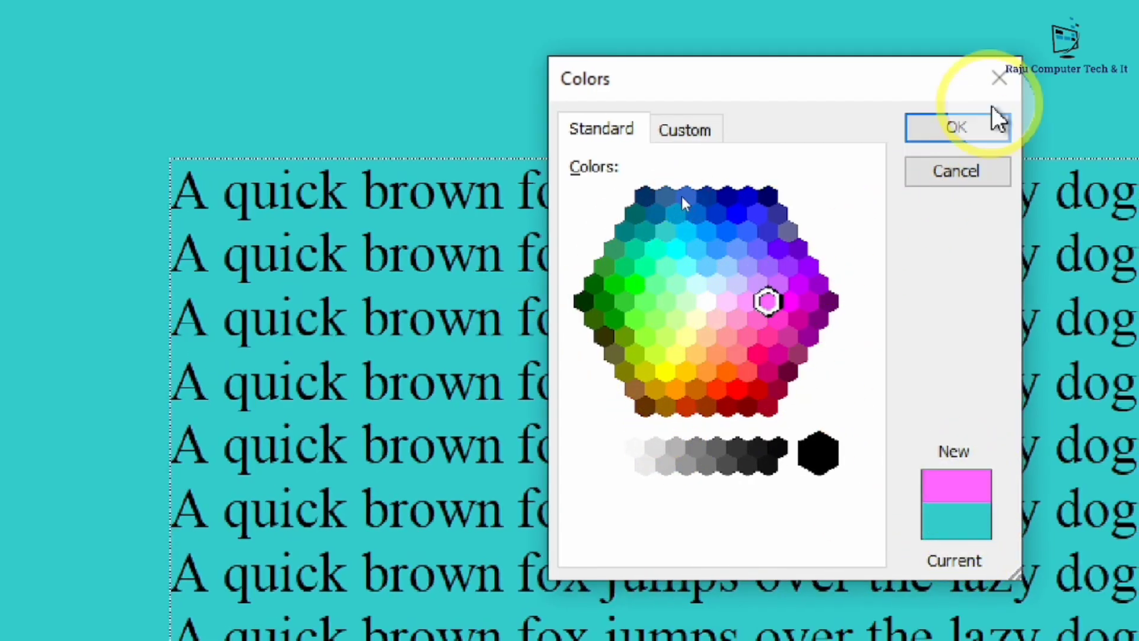
pyautogui.click(976, 134)
pyautogui.click(974, 135)
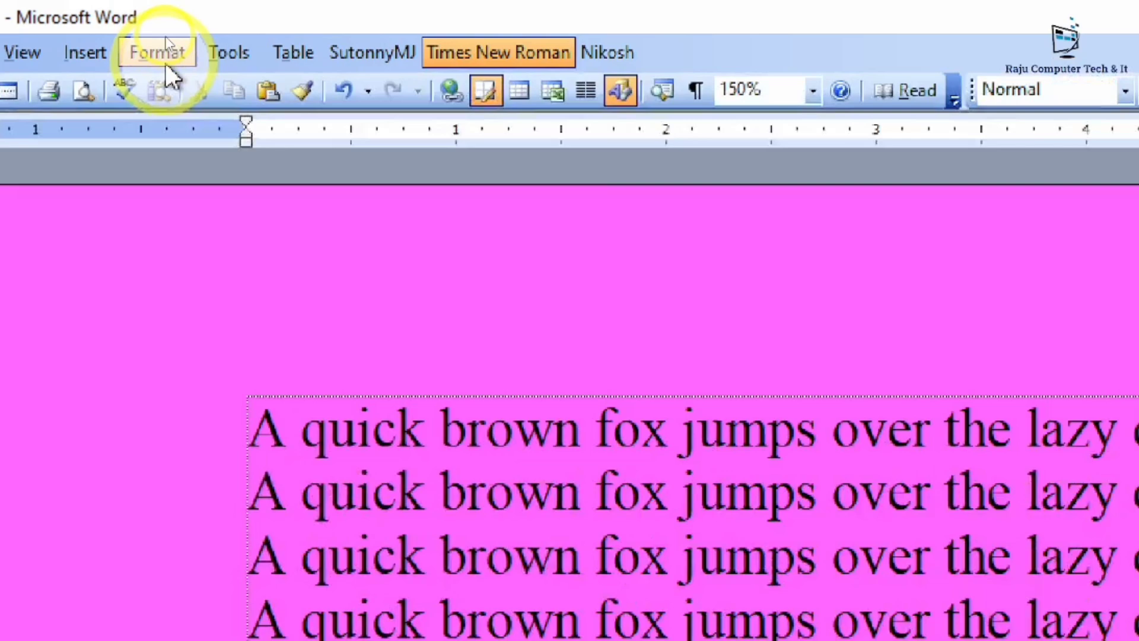
# - Change the page background to a custom deep pink with RGB values 247, 91, 147
pyautogui.click(165, 34)
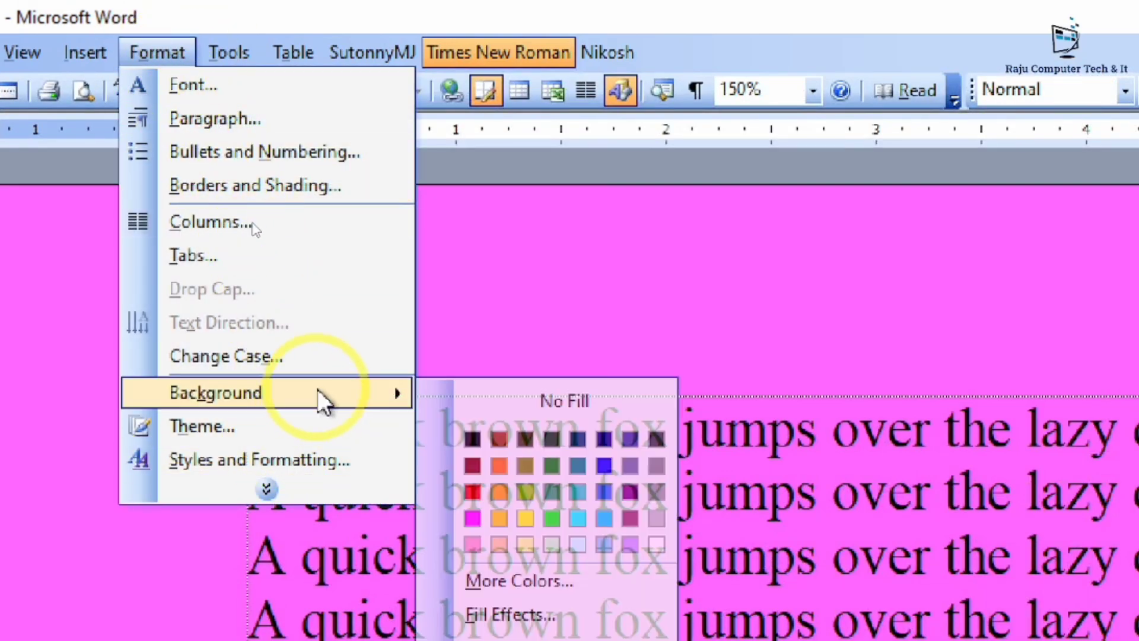
pyautogui.click(318, 391)
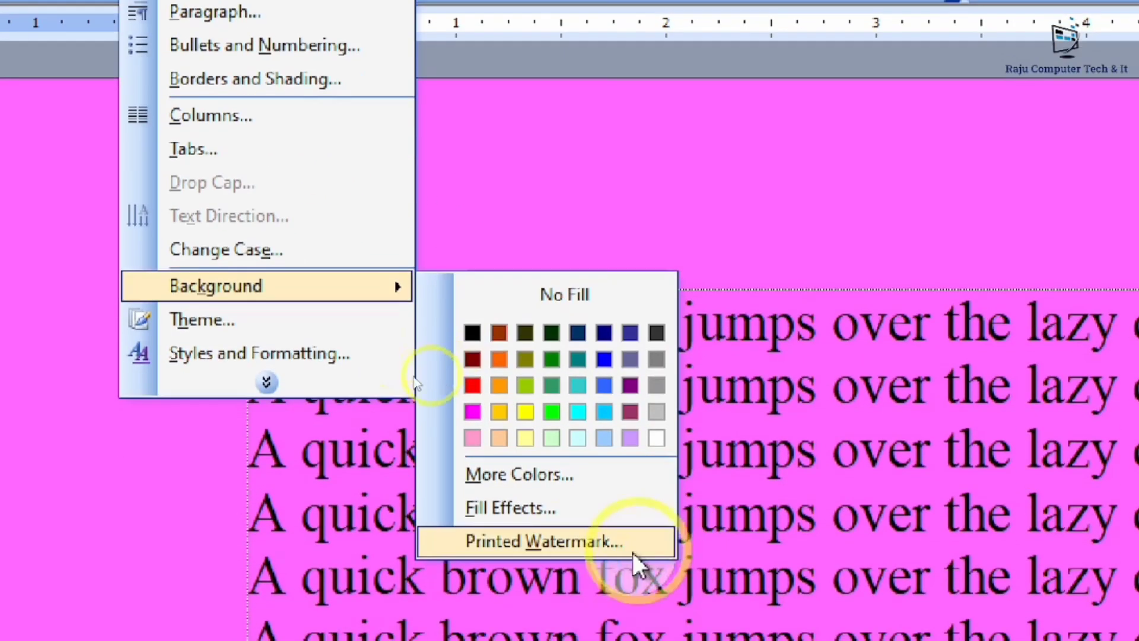
pyautogui.click(563, 478)
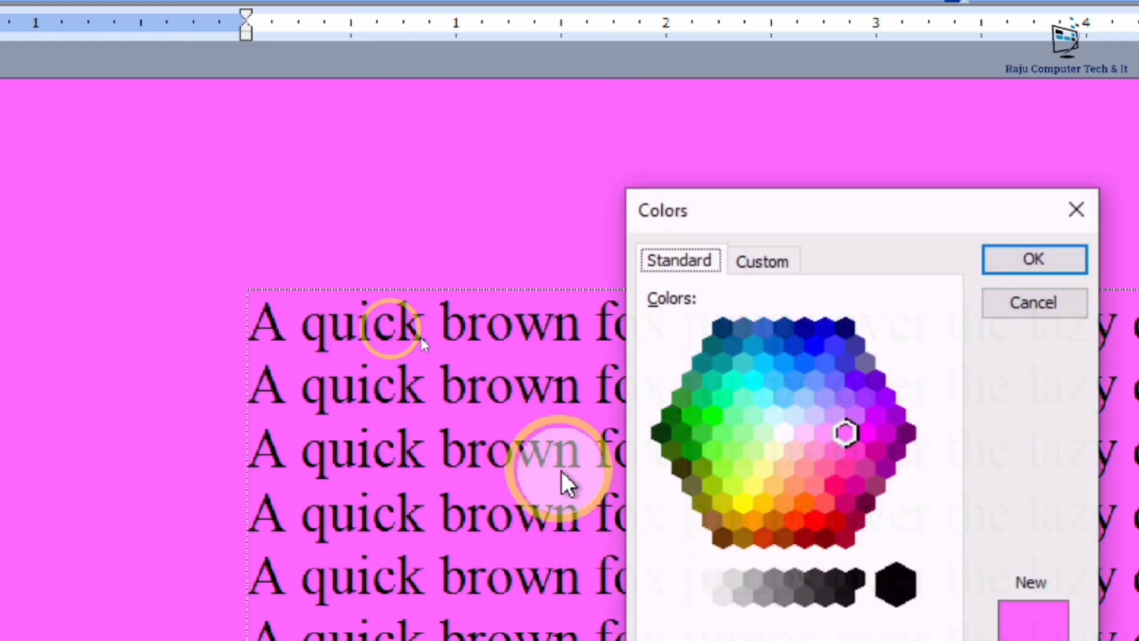
pyautogui.click(777, 274)
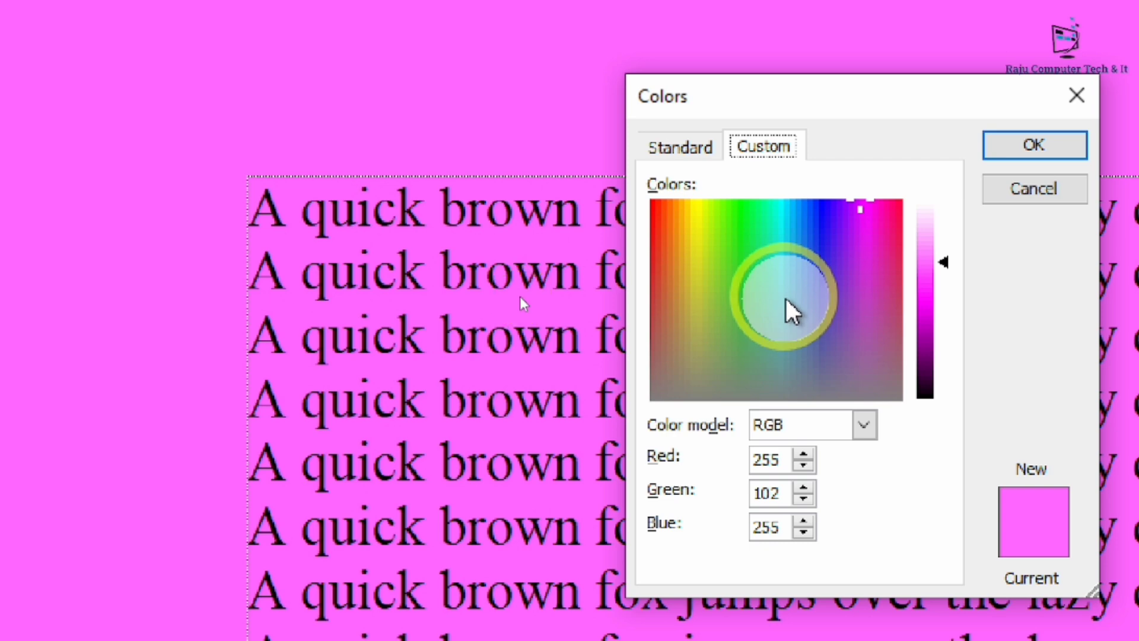
pyautogui.click(674, 237)
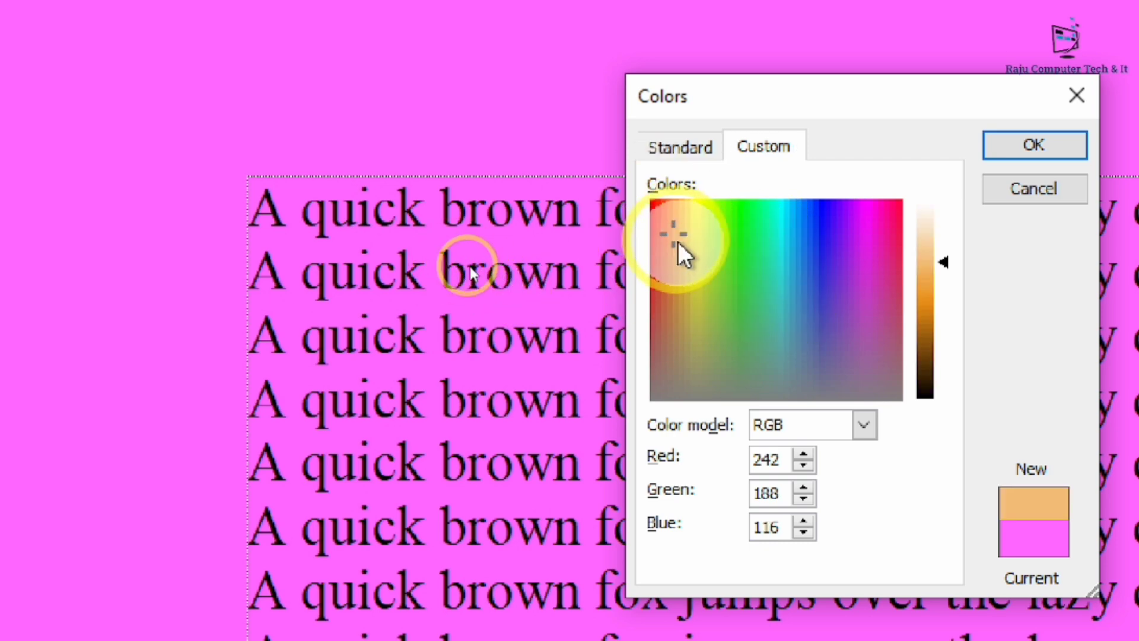
pyautogui.moveTo(887, 249)
pyautogui.mouseDown()
pyautogui.moveTo(877, 239)
pyautogui.moveTo(886, 219)
pyautogui.mouseUp()
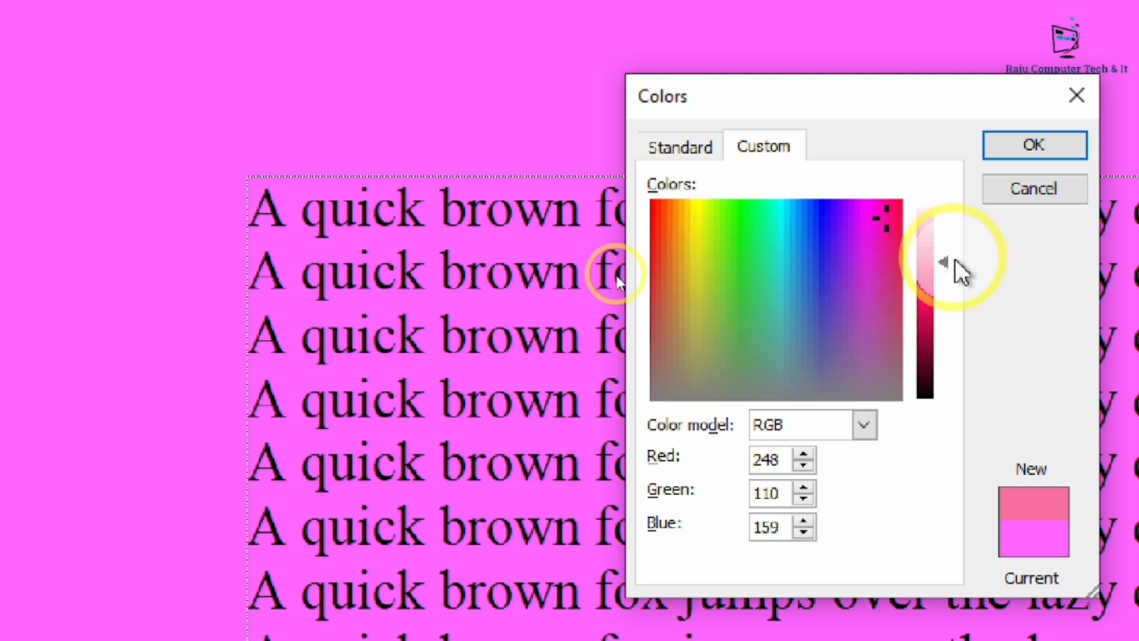
pyautogui.moveTo(949, 257)
pyautogui.mouseDown()
pyautogui.moveTo(948, 239)
pyautogui.moveTo(948, 331)
pyautogui.moveTo(934, 270)
pyautogui.mouseUp()
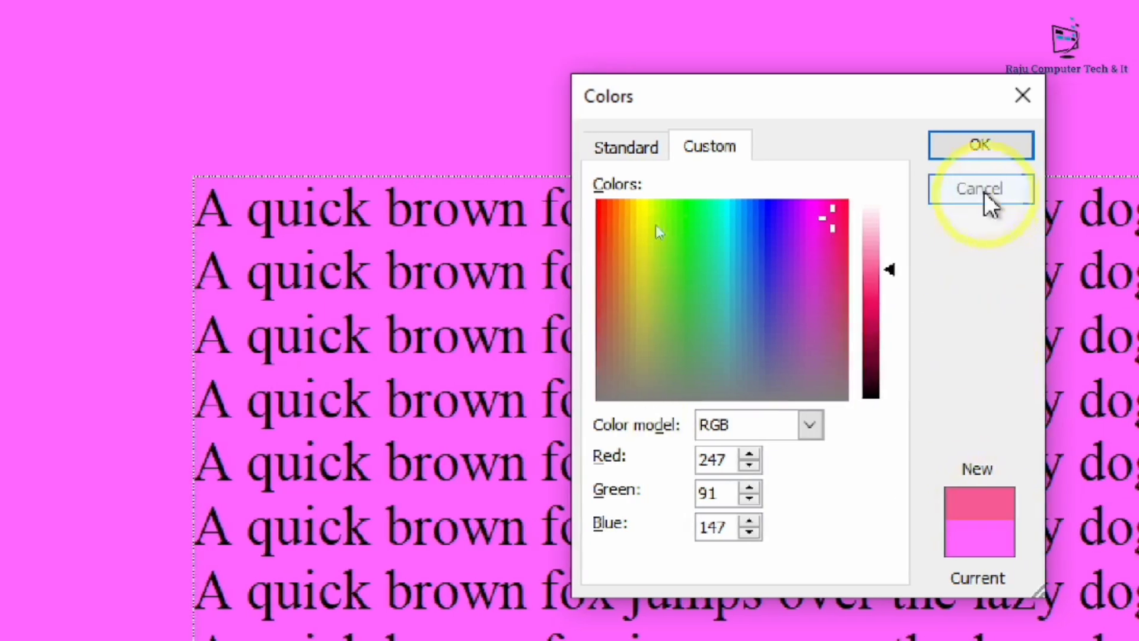
pyautogui.click(1024, 144)
pyautogui.click(973, 144)
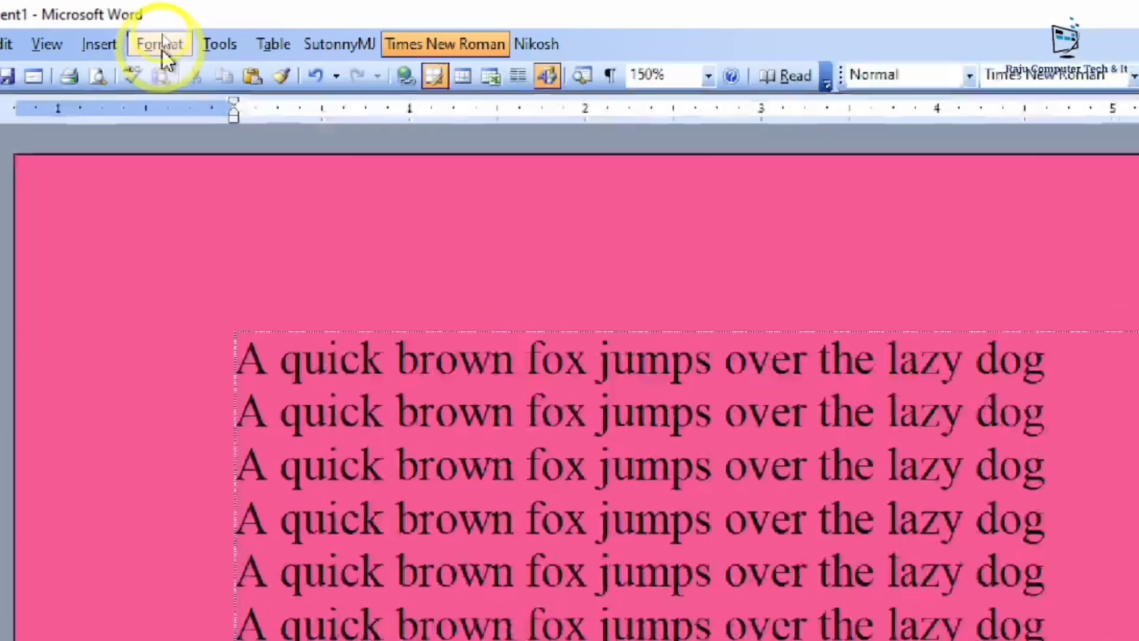
# - Set up a one-color gradient fill effect for the page background in purple, shifting its shade partway toward light
pyautogui.click(161, 31)
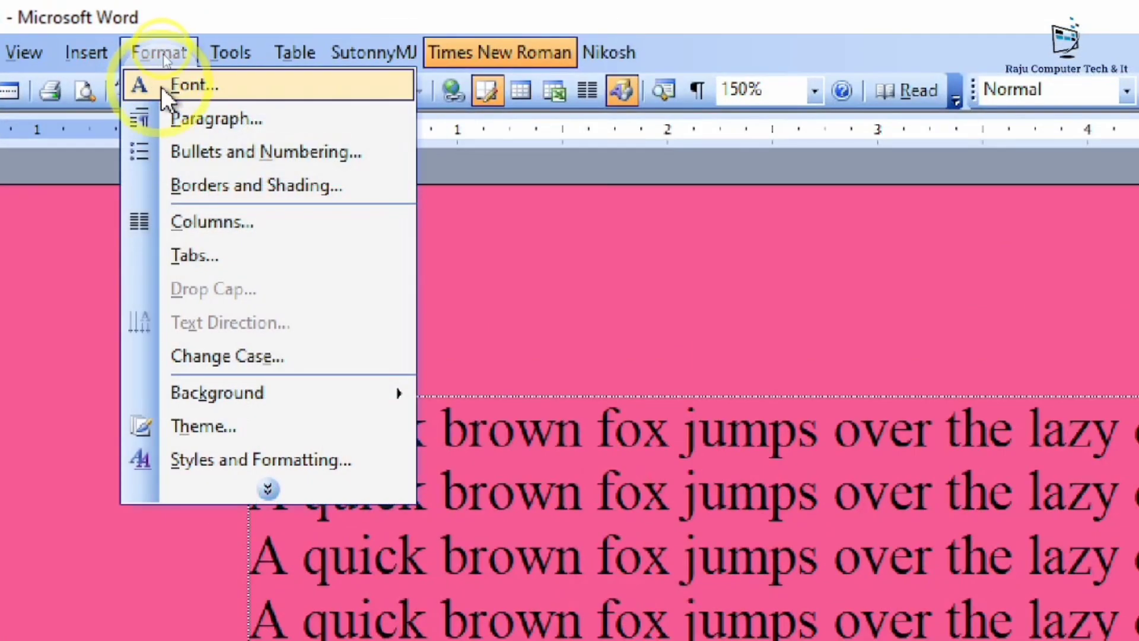
pyautogui.moveTo(255, 397)
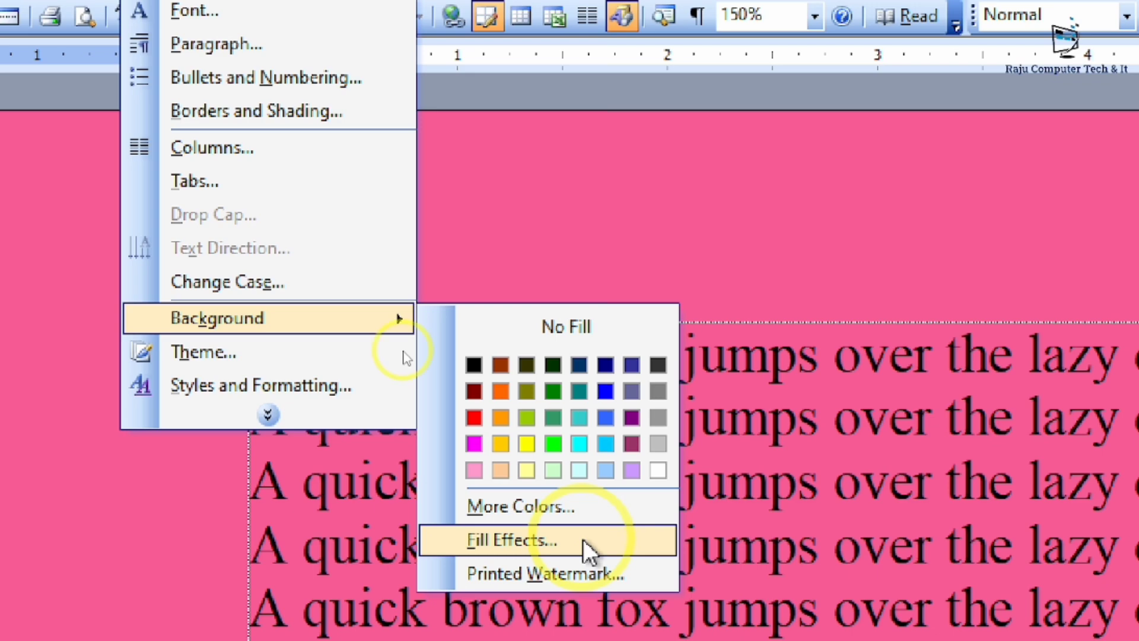
pyautogui.click(583, 539)
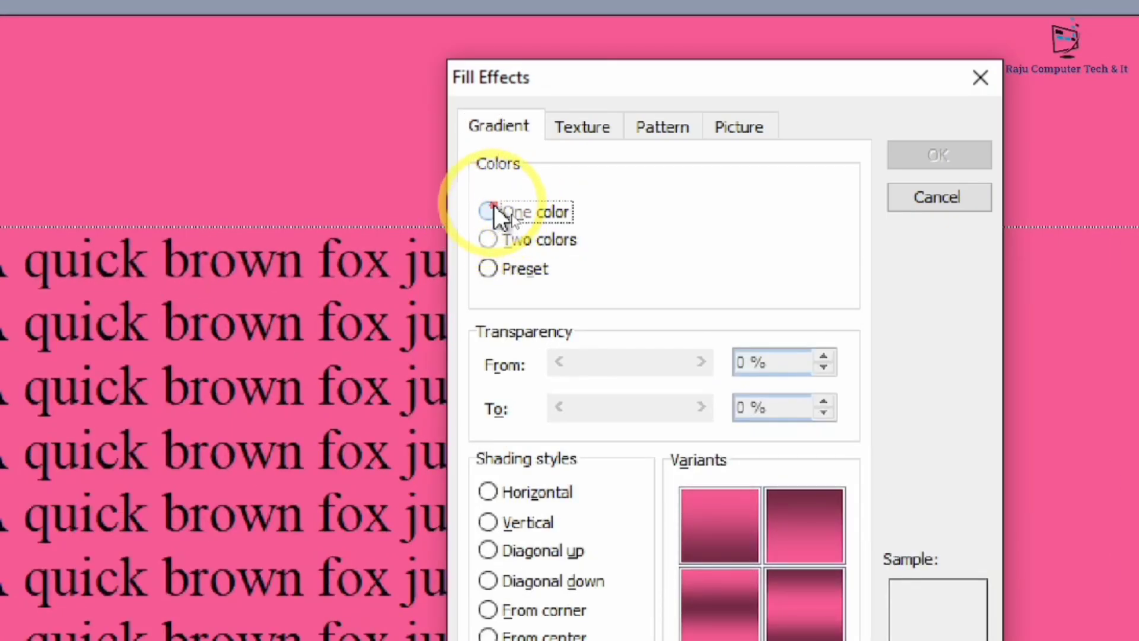
pyautogui.click(489, 212)
pyautogui.click(836, 210)
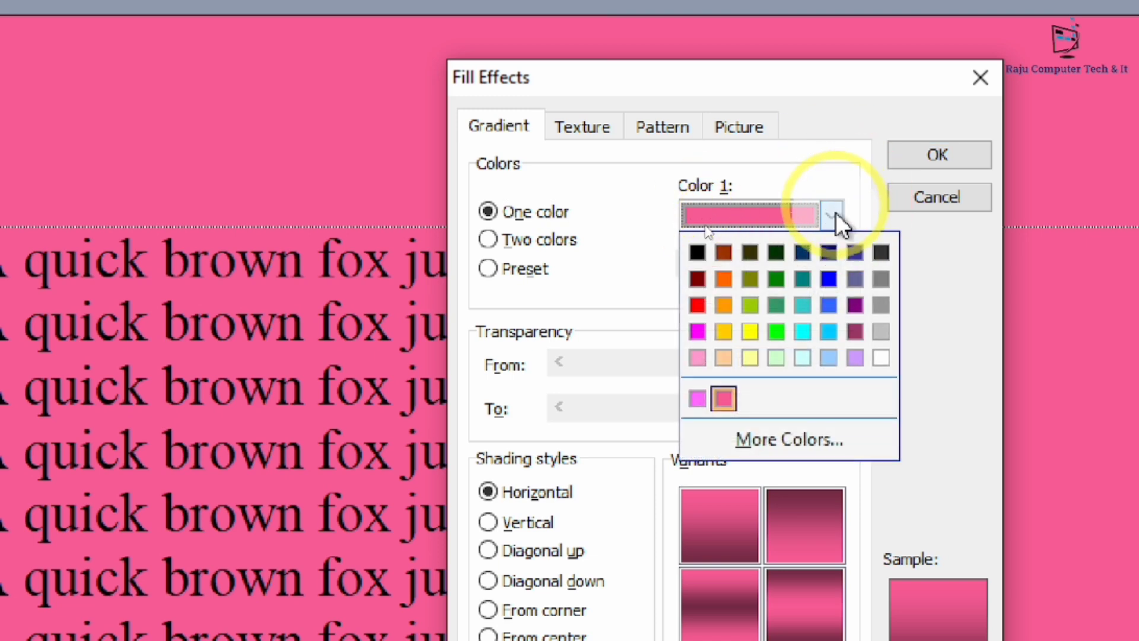
pyautogui.click(854, 305)
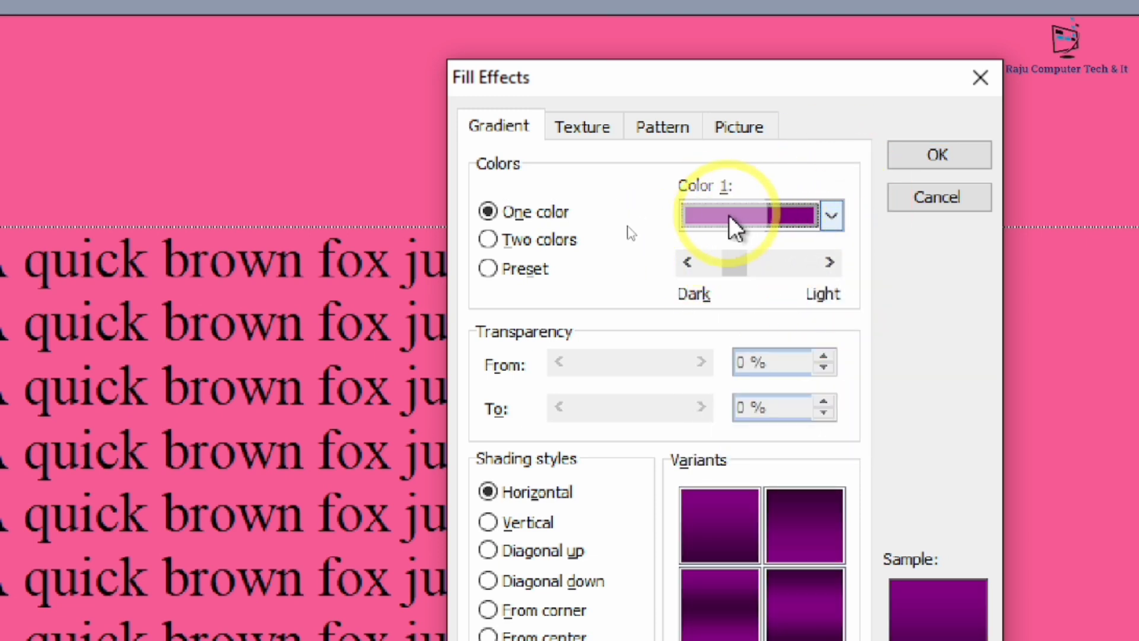
pyautogui.moveTo(735, 270); pyautogui.dragTo(756, 271)
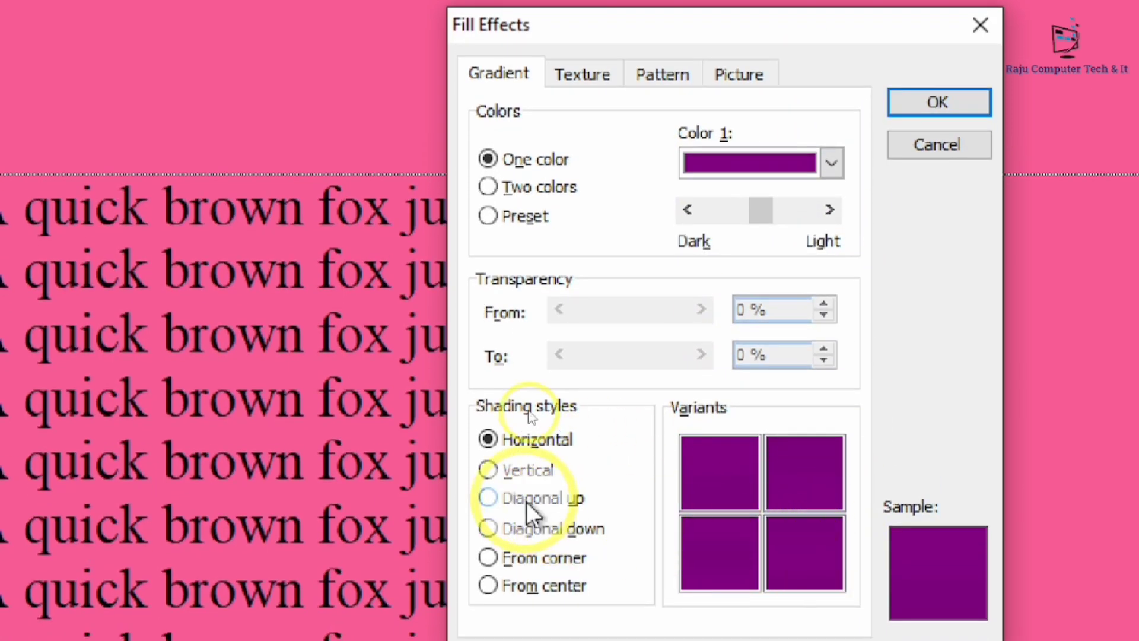
# - Lighten the purple gradient further and apply it with Diagonal up shading, using the variant with a dark central diagonal band
pyautogui.click(521, 469)
pyautogui.click(522, 499)
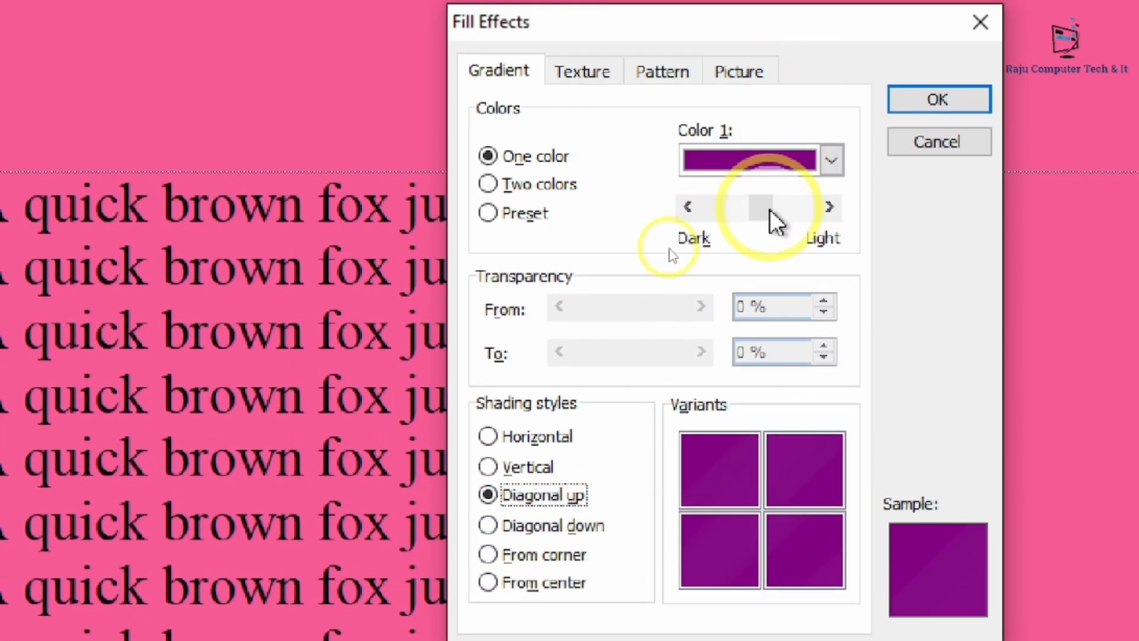
pyautogui.moveTo(770, 175); pyautogui.dragTo(792, 158)
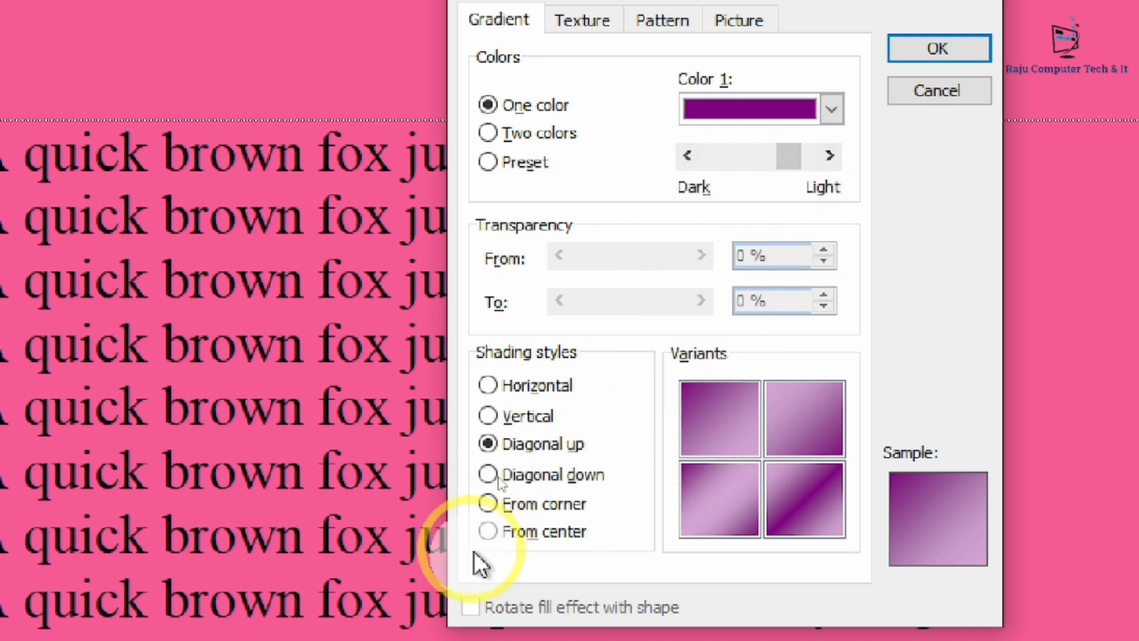
pyautogui.click(516, 531)
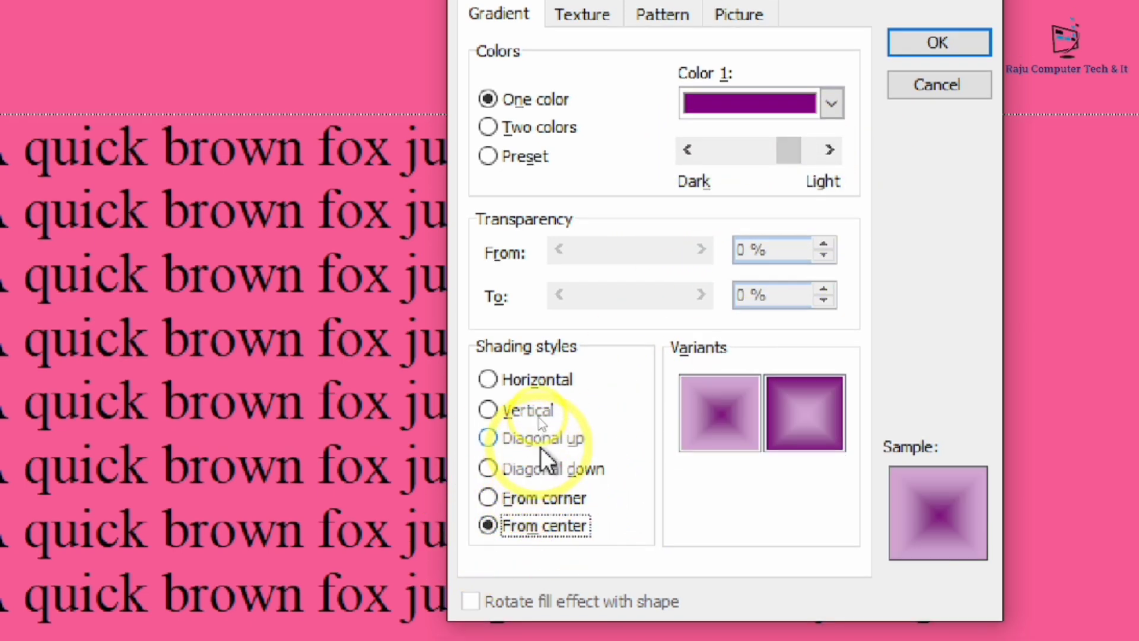
pyautogui.click(540, 446)
pyautogui.click(809, 507)
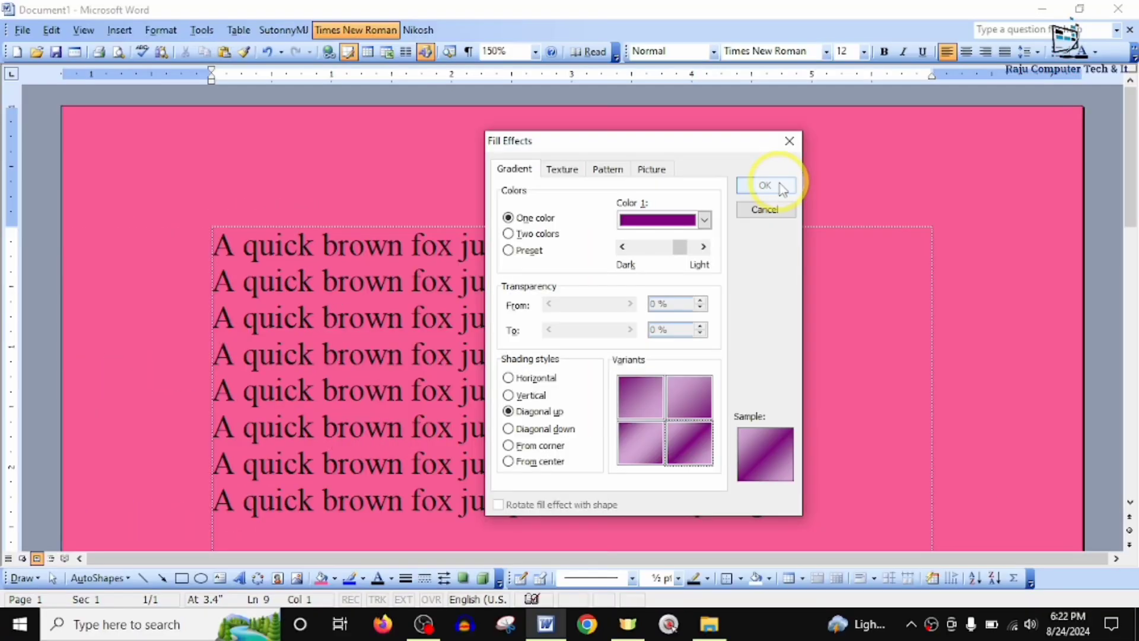
pyautogui.click(782, 188)
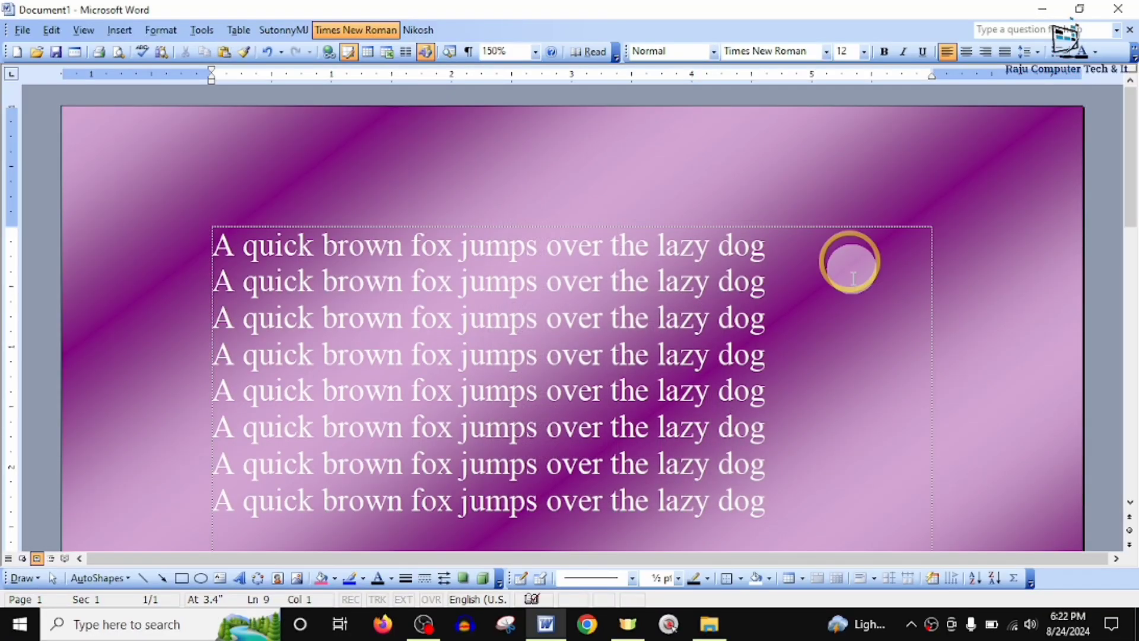
pyautogui.scroll(-2, 724, 288)
pyautogui.scroll(2, 773, 316)
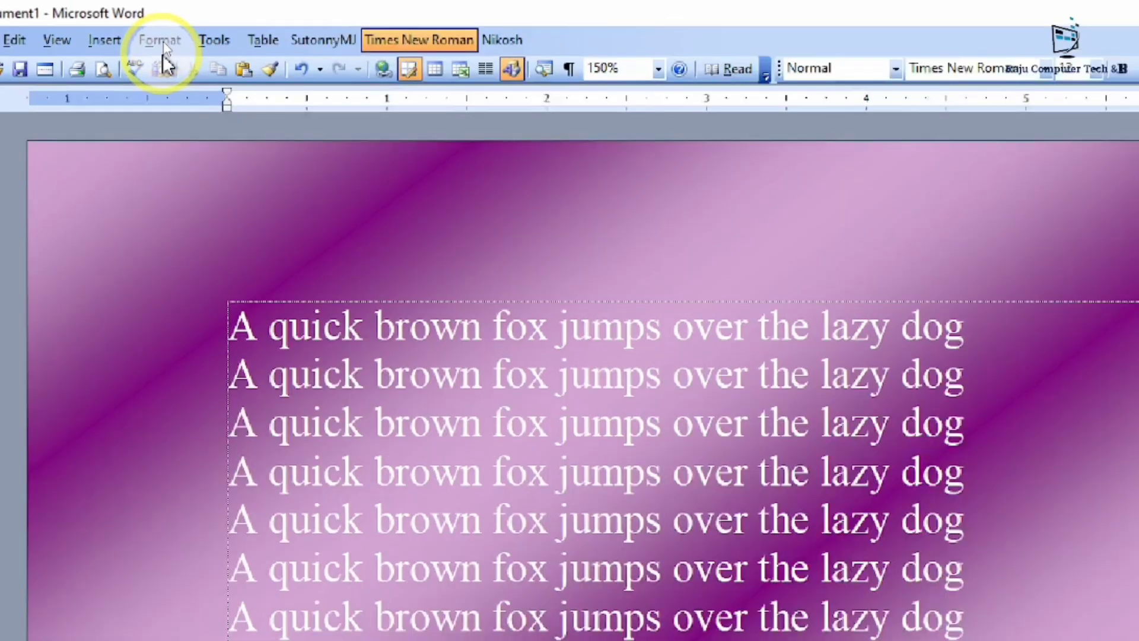
# - Set up a two-color gradient fill effect for the page background with bright green as color 1 and red as color 2
pyautogui.click(160, 31)
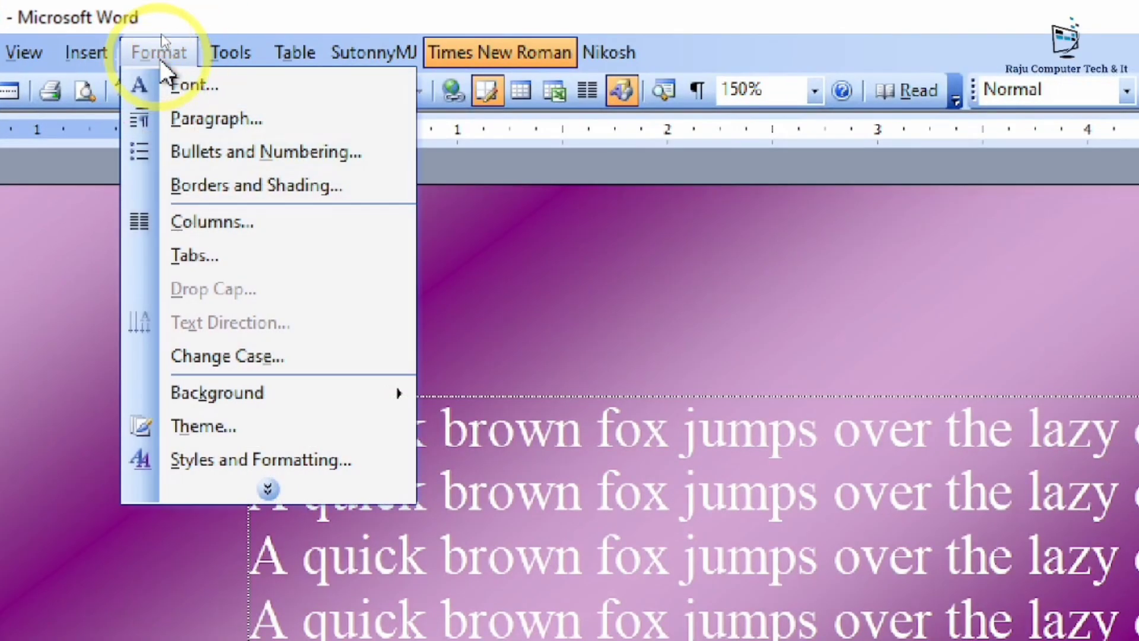
pyautogui.moveTo(267, 393)
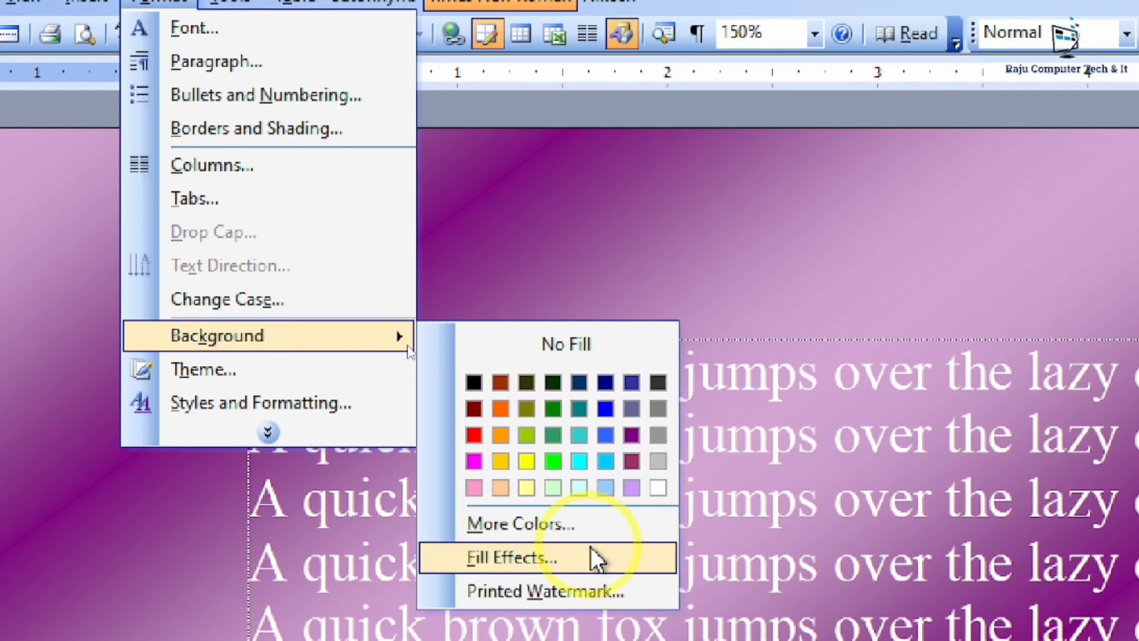
pyautogui.click(590, 549)
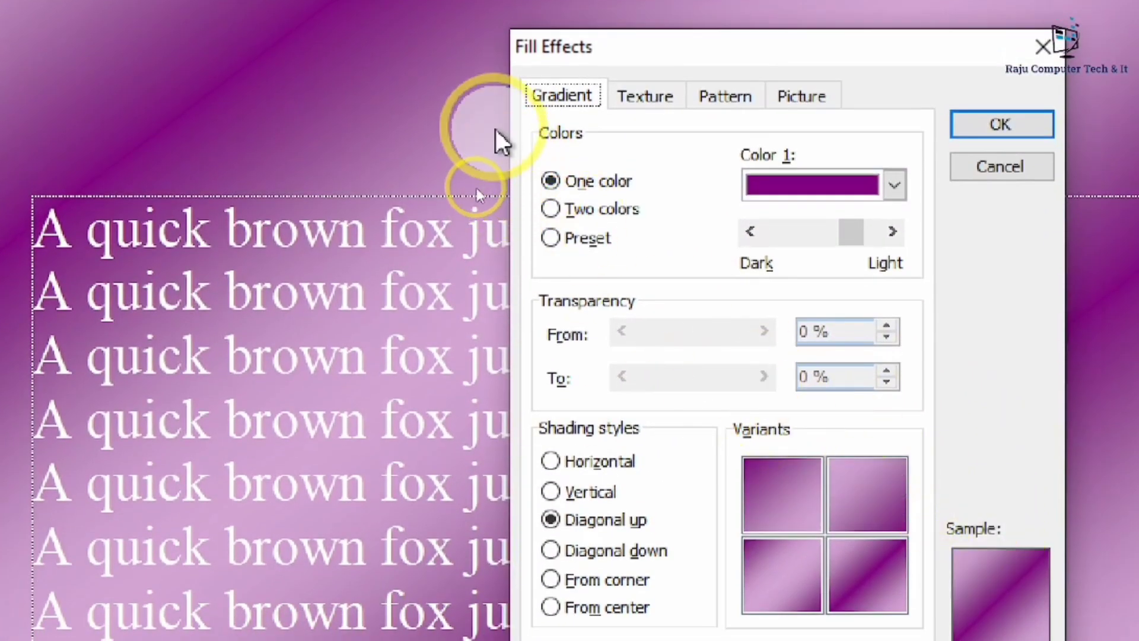
pyautogui.click(598, 209)
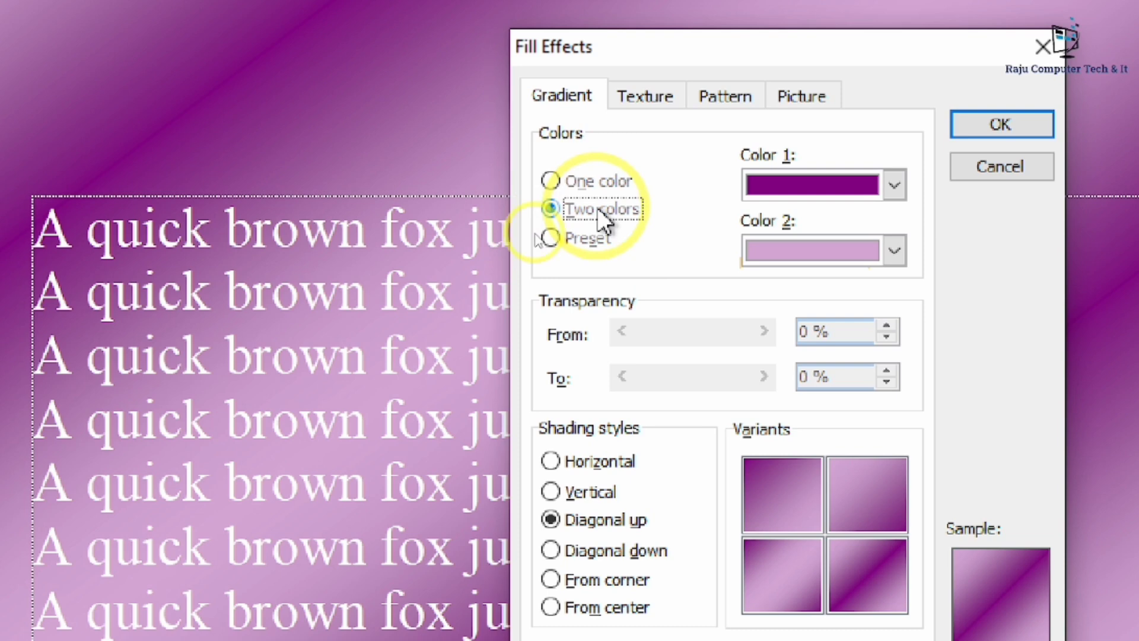
pyautogui.click(878, 256)
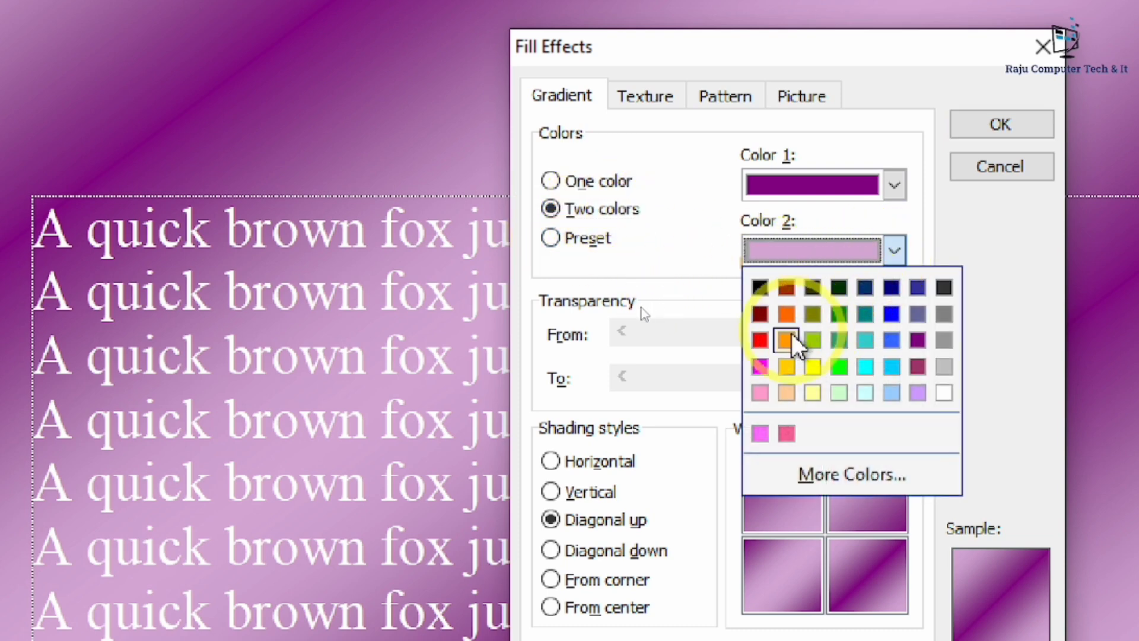
pyautogui.click(761, 339)
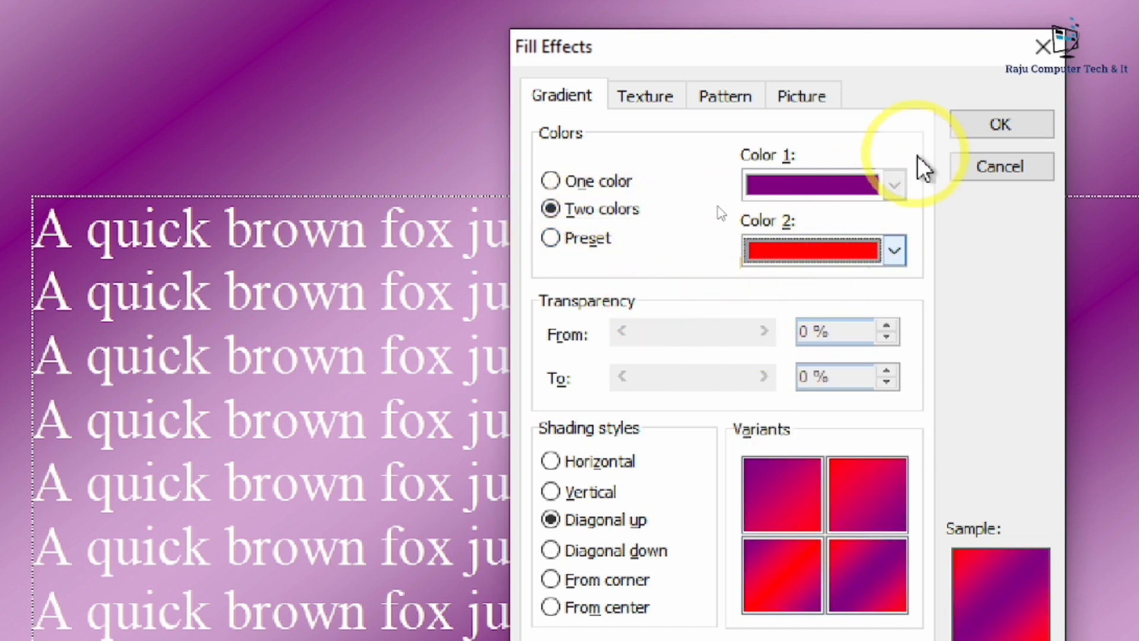
pyautogui.click(895, 185)
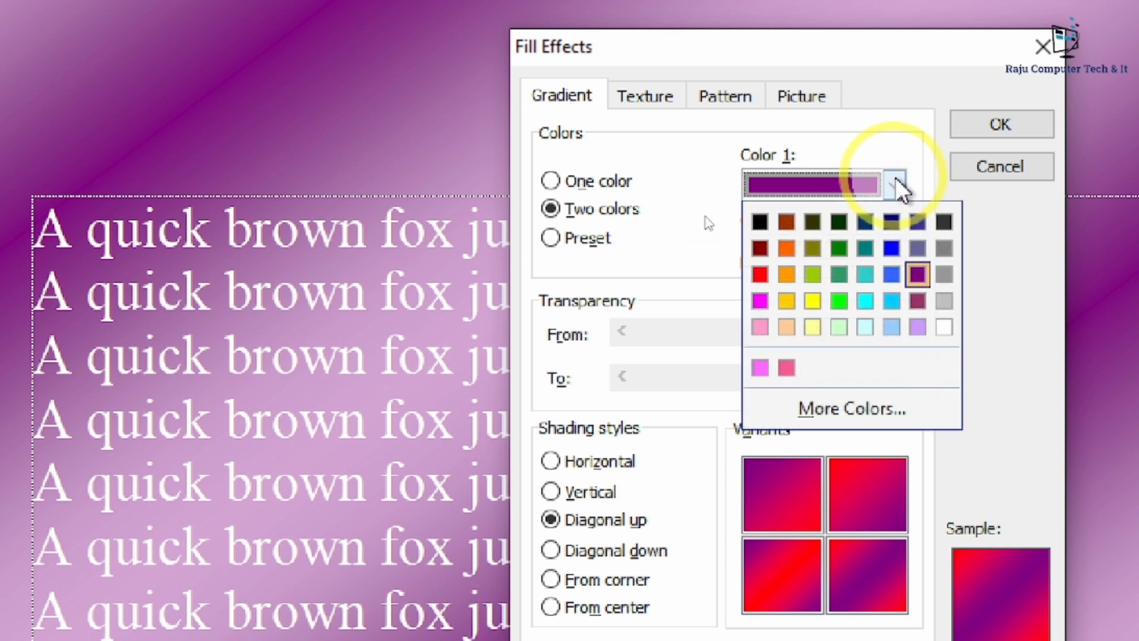
pyautogui.click(761, 251)
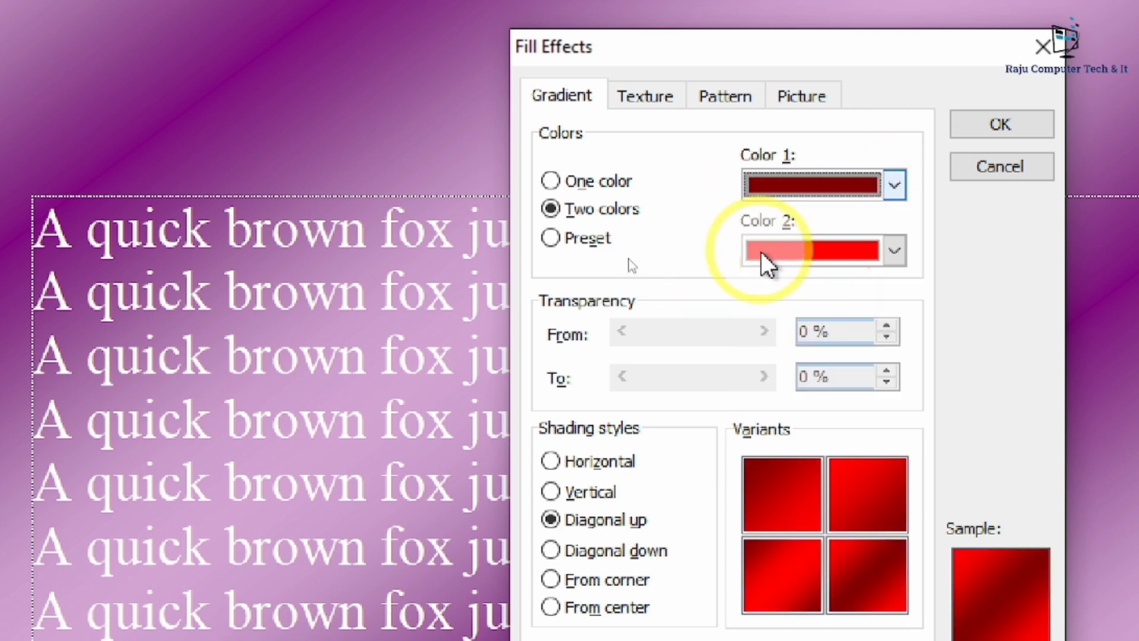
pyautogui.click(896, 175)
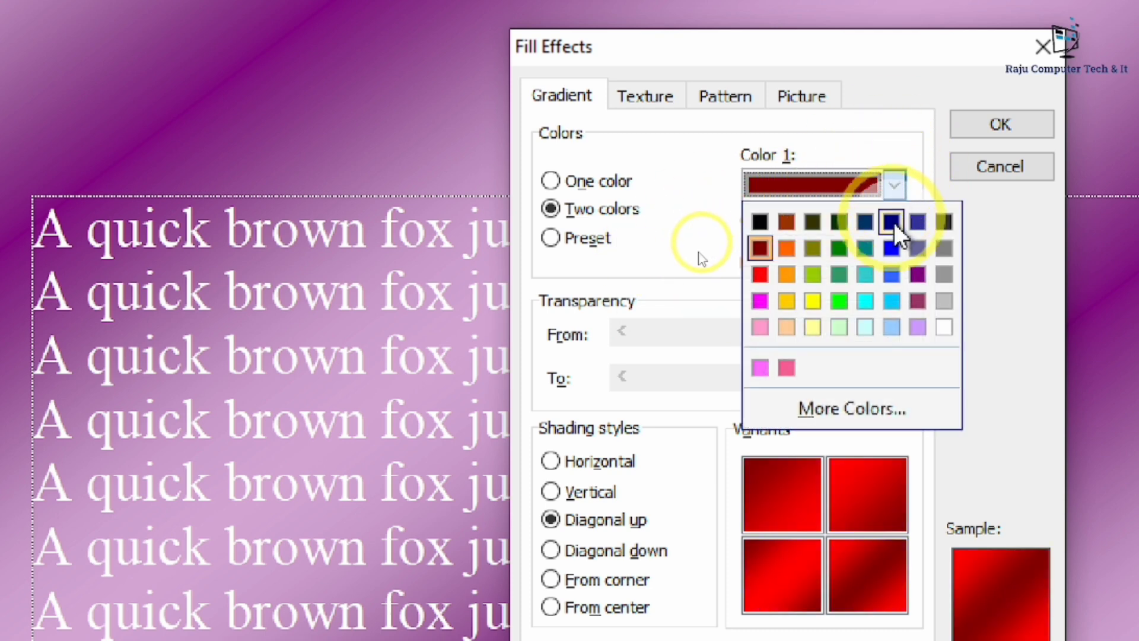
pyautogui.click(839, 300)
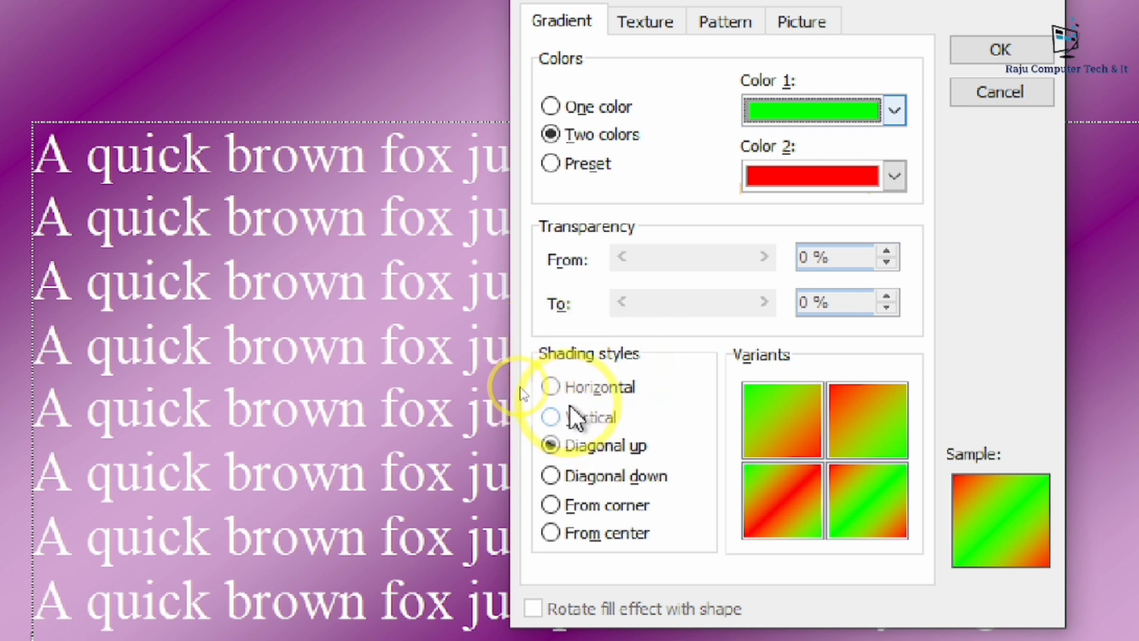
# - Try the shading styles for the green and red gradient and apply From center, using the variant with a red center and green edges
pyautogui.click(586, 386)
pyautogui.click(583, 416)
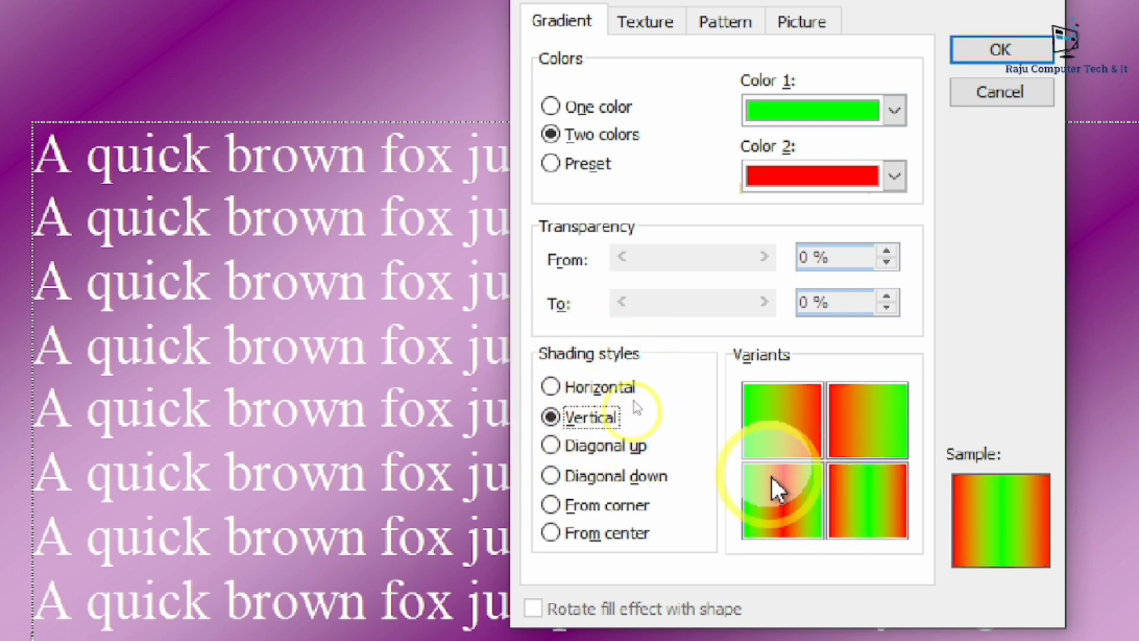
pyautogui.click(617, 439)
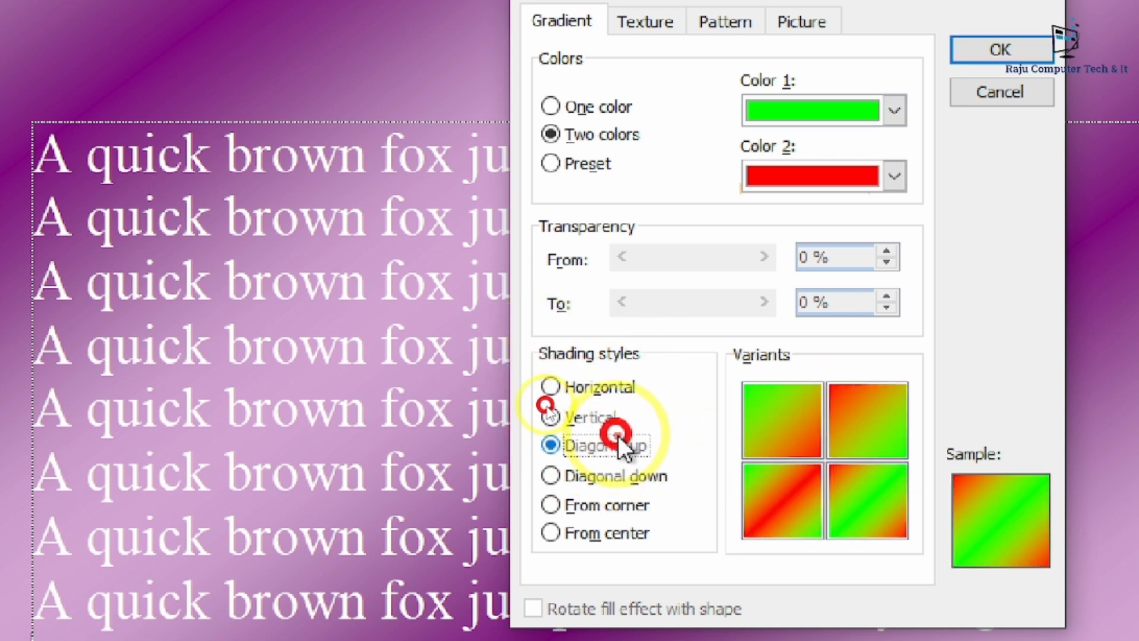
pyautogui.click(606, 481)
pyautogui.click(608, 511)
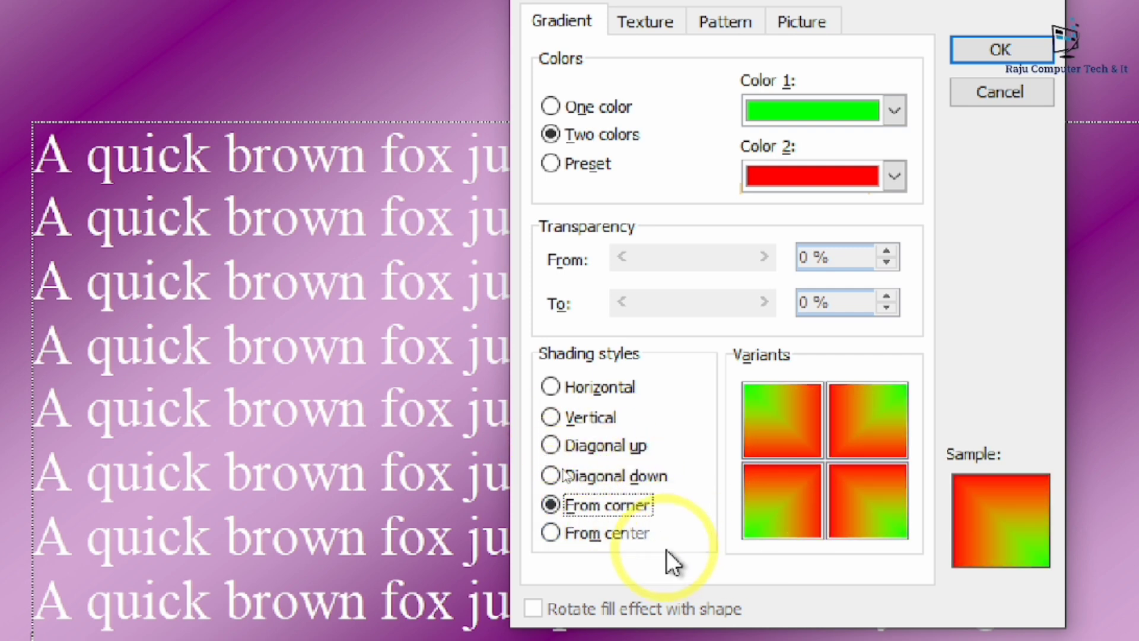
pyautogui.click(624, 533)
pyautogui.click(882, 429)
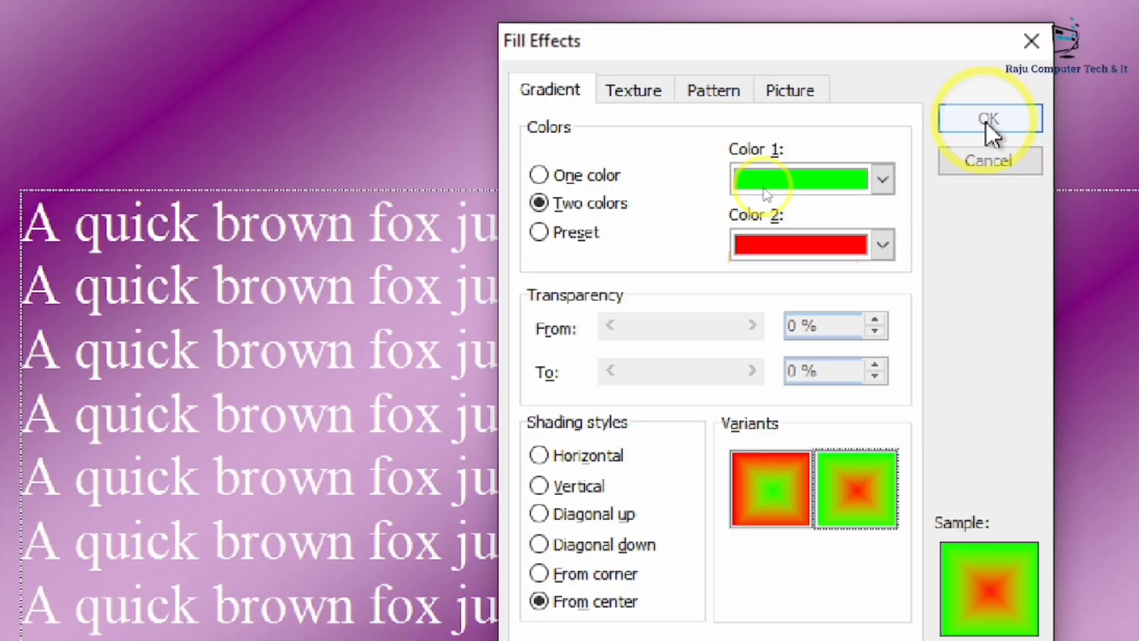
pyautogui.click(986, 122)
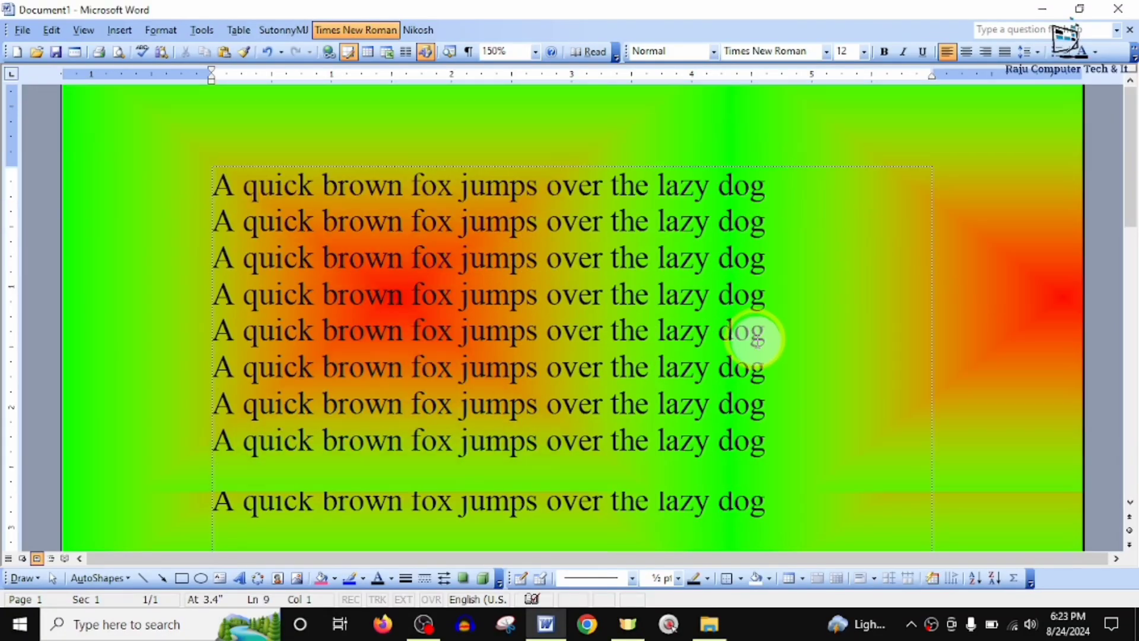
pyautogui.scroll(-4, 758, 340)
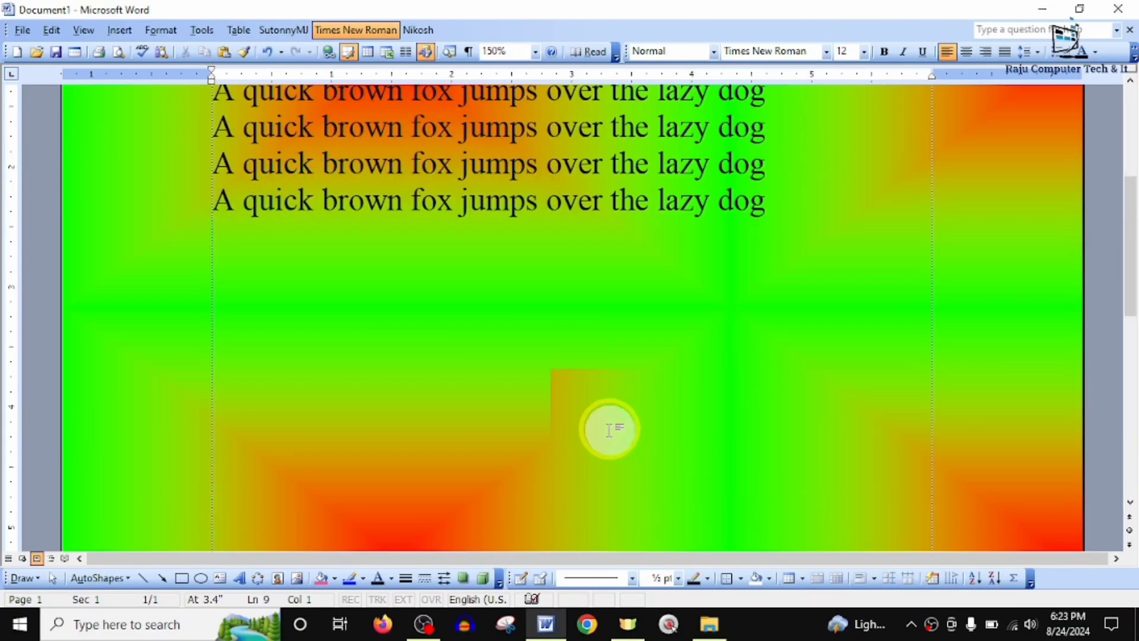
pyautogui.scroll(3, 610, 430)
pyautogui.scroll(-3, 608, 432)
pyautogui.scroll(5, 606, 432)
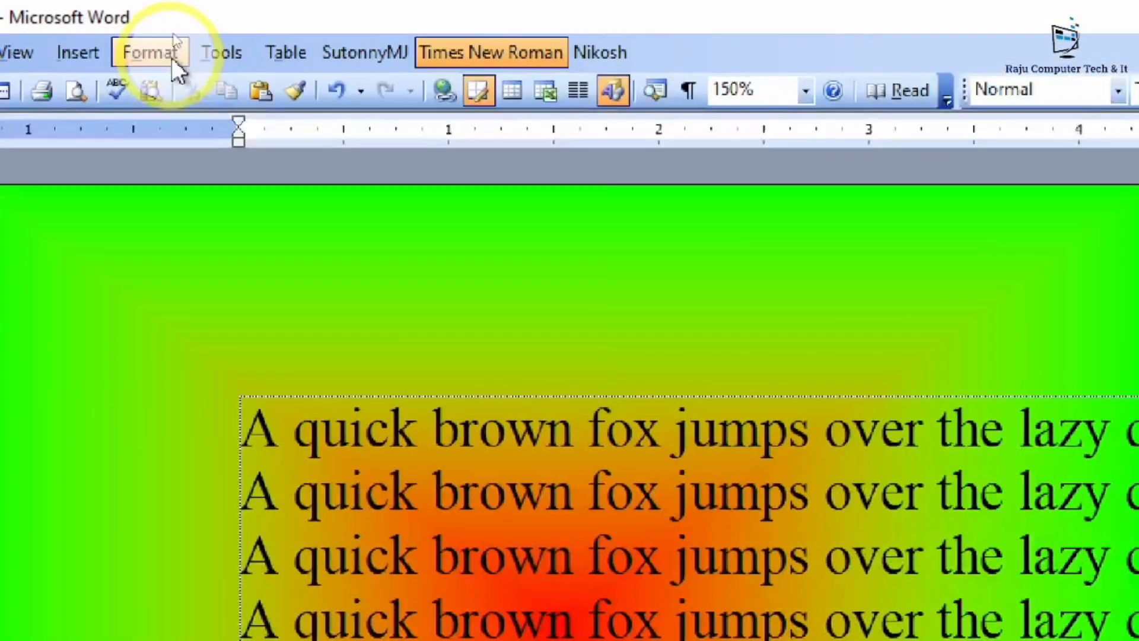
# - Switch the page background's gradient fill effect to preset colors and try the Nightfall preset
pyautogui.click(169, 31)
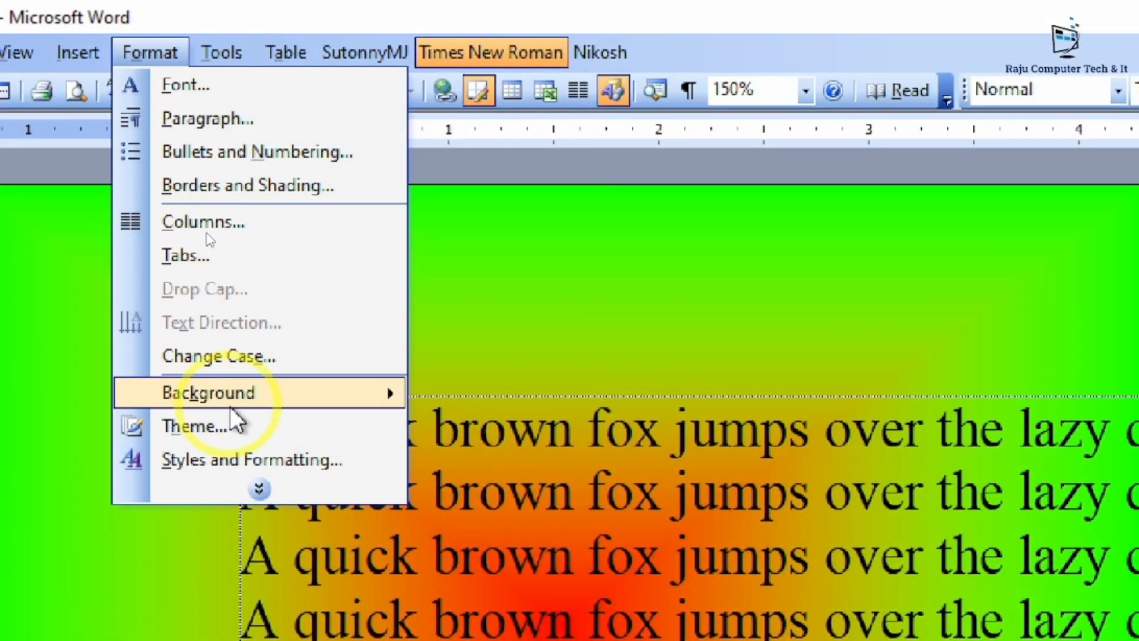
pyautogui.moveTo(230, 406)
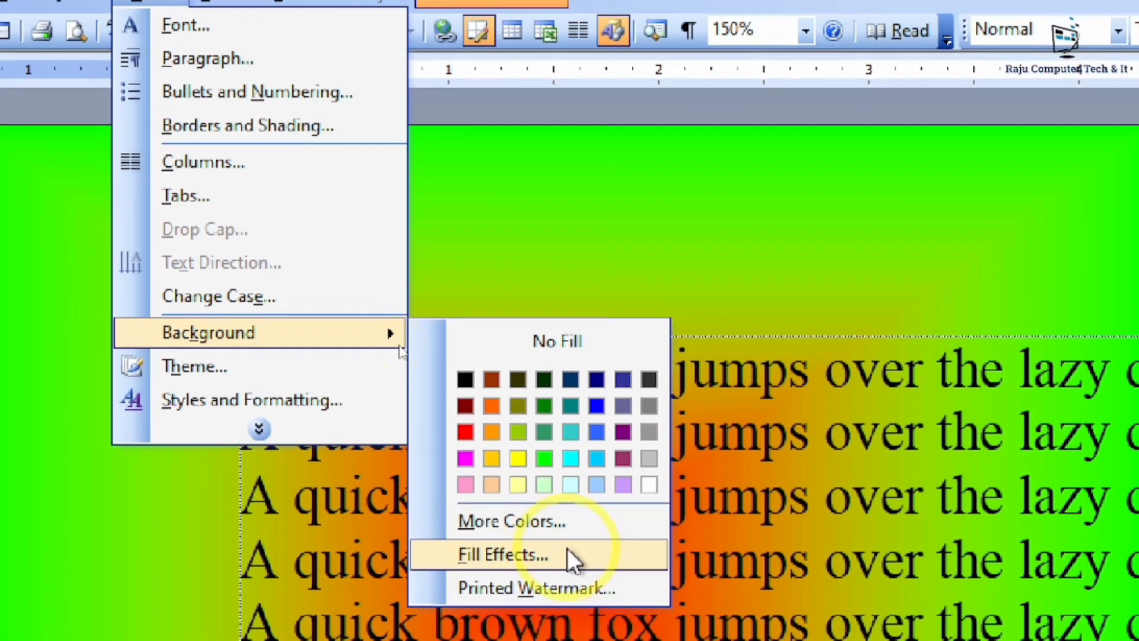
pyautogui.click(558, 554)
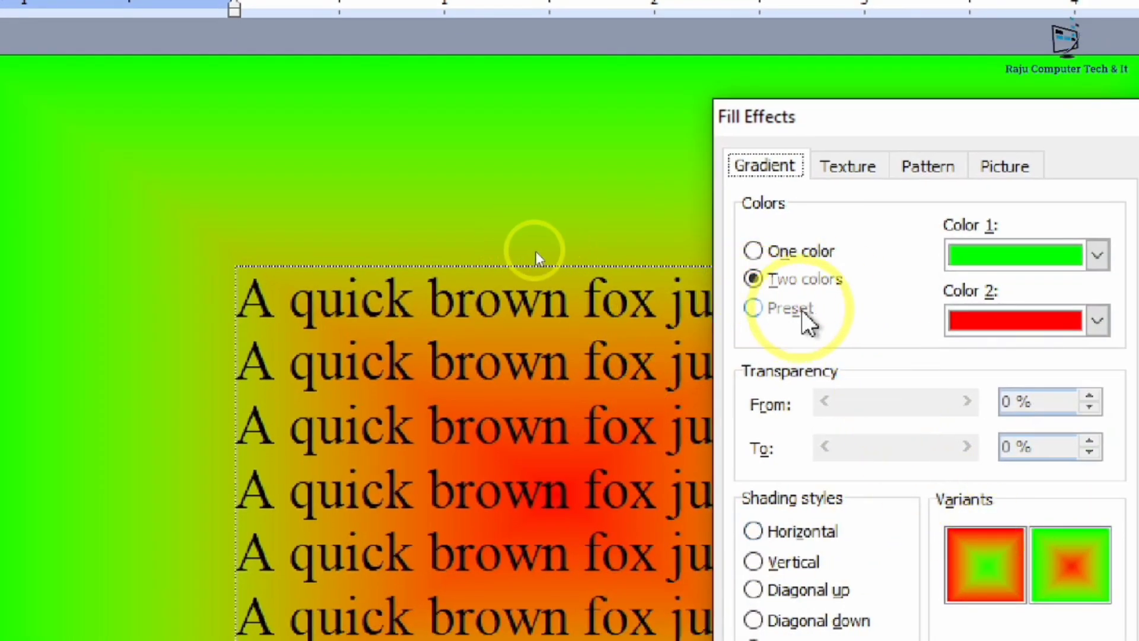
pyautogui.click(789, 315)
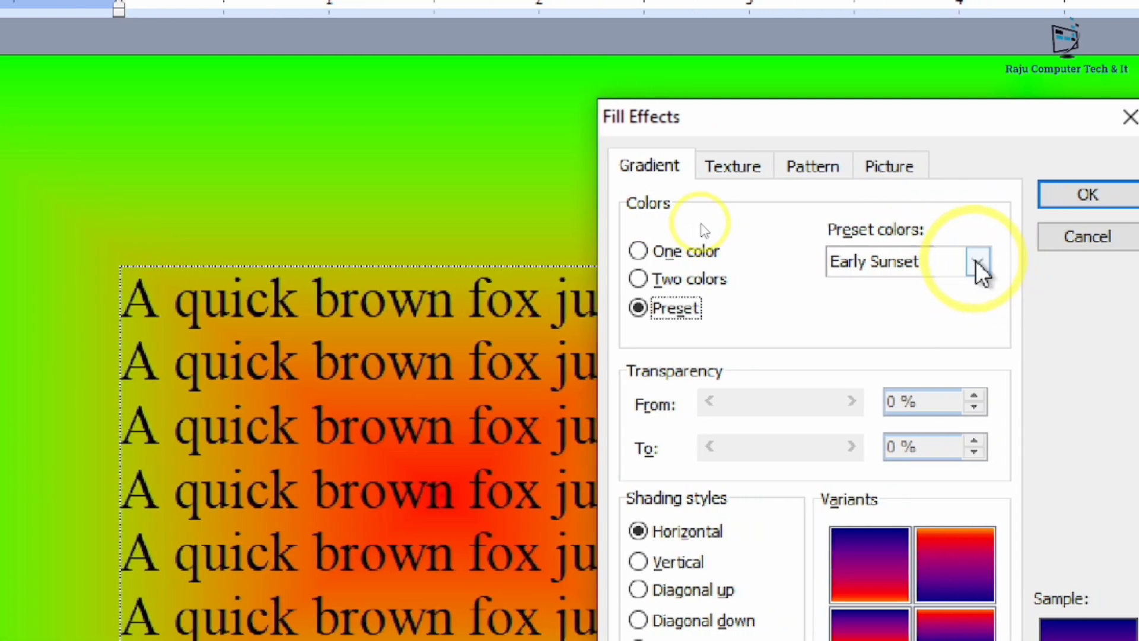
pyautogui.click(976, 261)
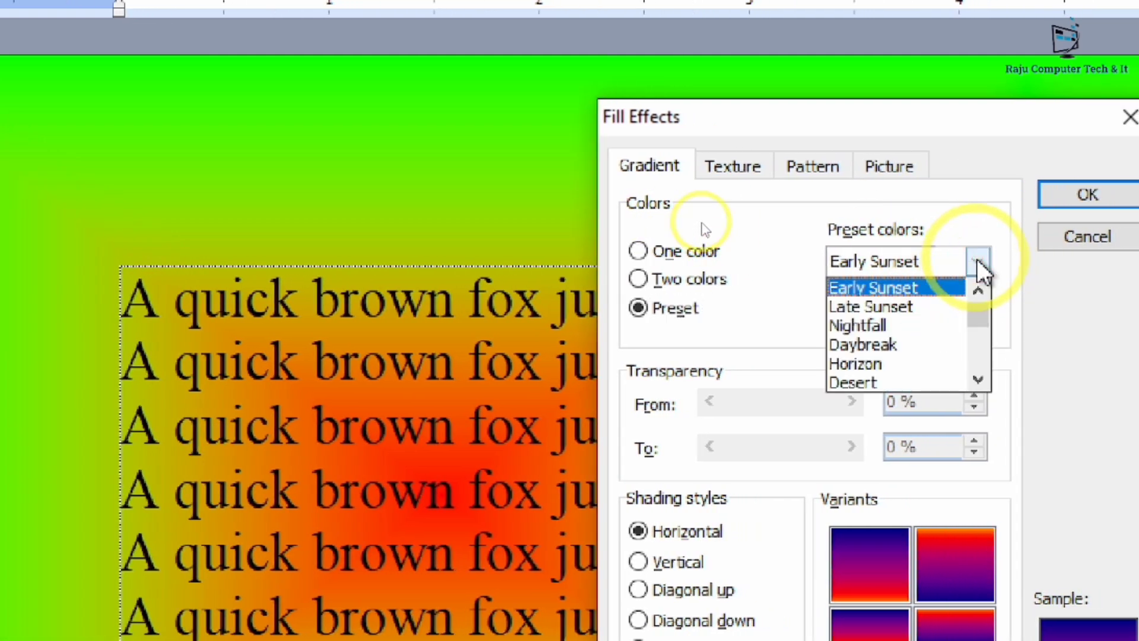
pyautogui.click(864, 315)
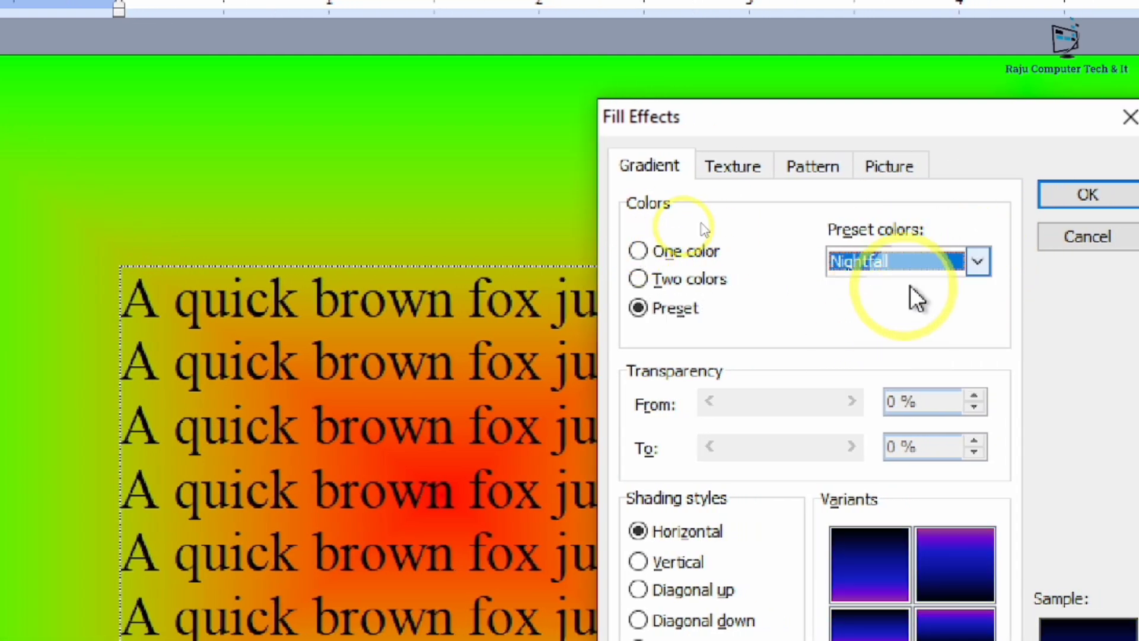
# - Try the Daybreak and Parchment preset colors for the background gradient
pyautogui.click(978, 262)
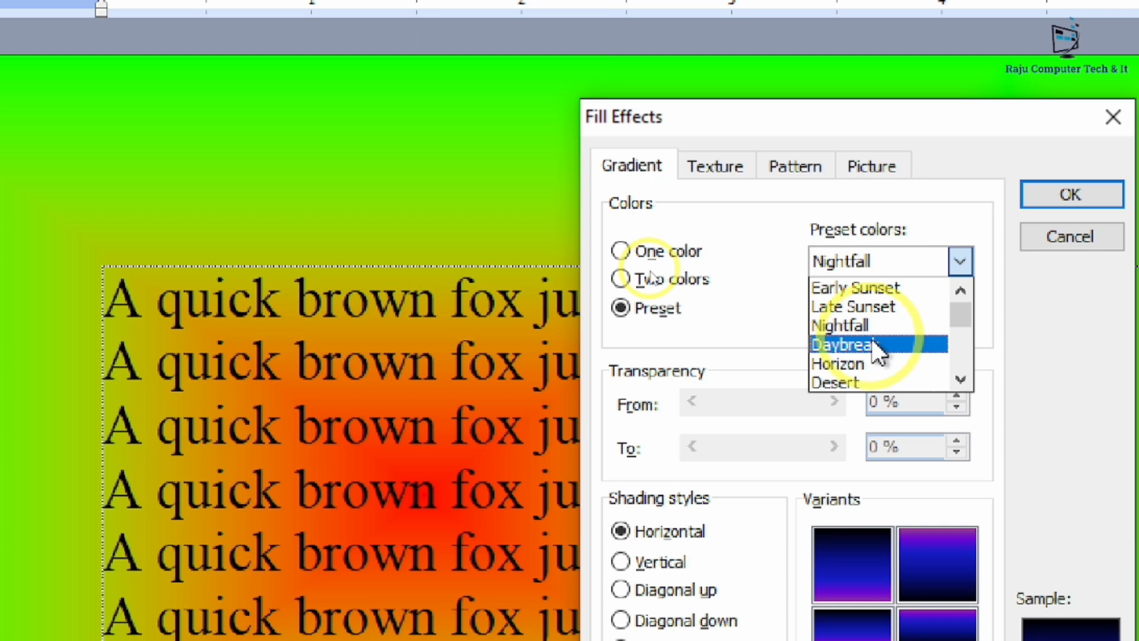
pyautogui.click(867, 346)
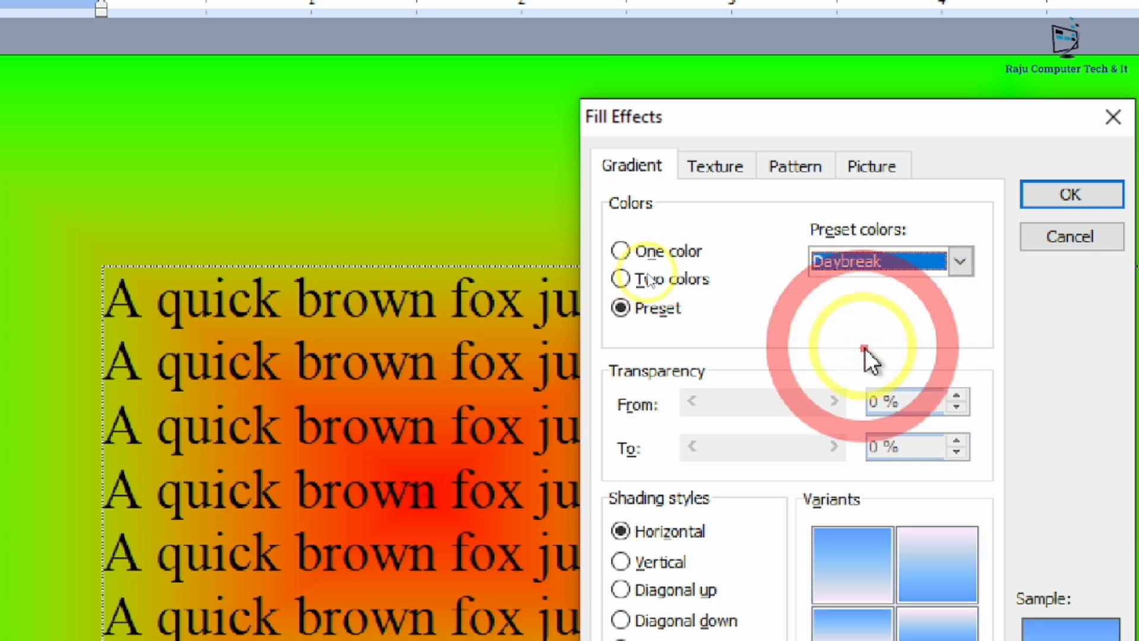
pyautogui.click(959, 261)
pyautogui.scroll(-2, 887, 380)
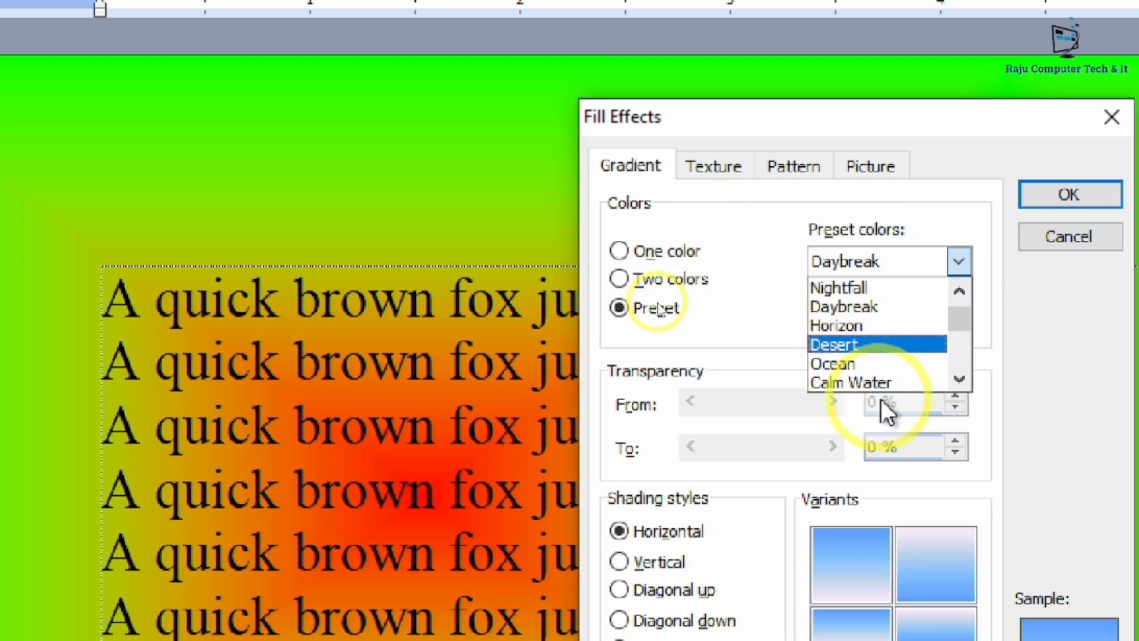
pyautogui.click(961, 377)
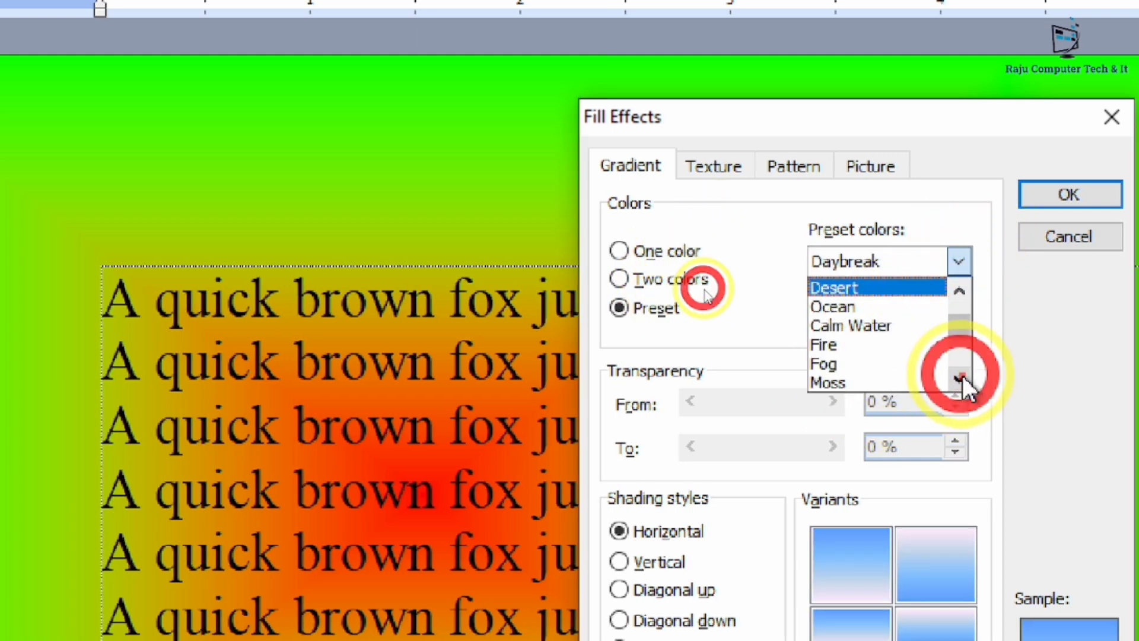
pyautogui.click(962, 377)
pyautogui.click(962, 377)
pyautogui.click(961, 377)
pyautogui.click(961, 377)
pyautogui.click(855, 363)
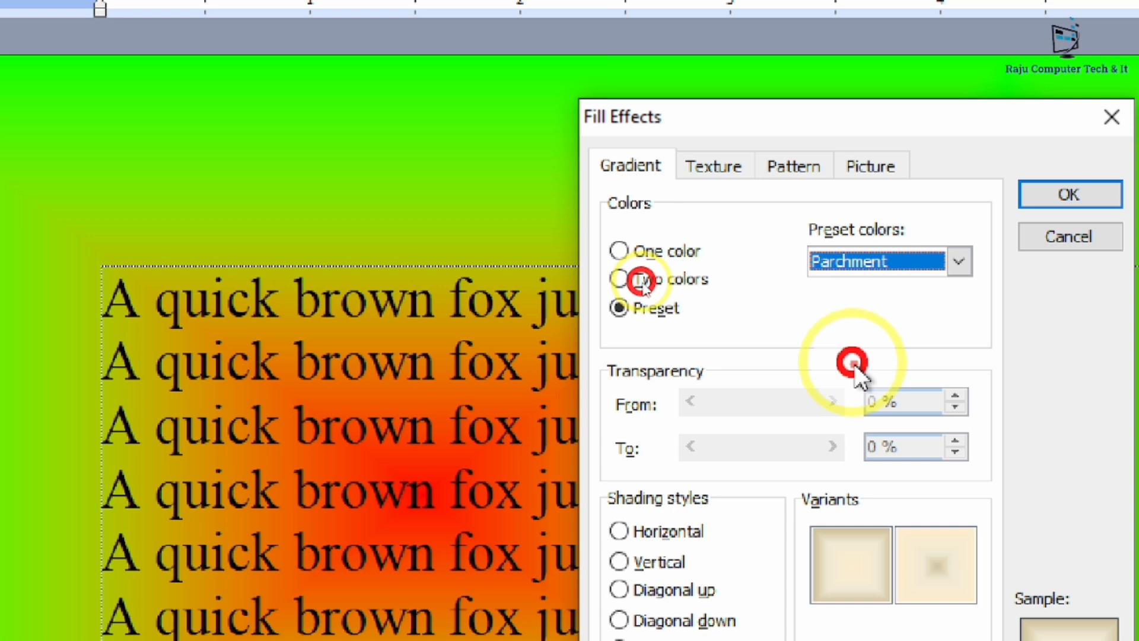
# - Apply the Horizon preset gradient with Diagonal down shading, using the variant with a dark line through the central red band
pyautogui.click(959, 261)
pyautogui.moveTo(957, 335); pyautogui.dragTo(958, 319)
pyautogui.click(881, 346)
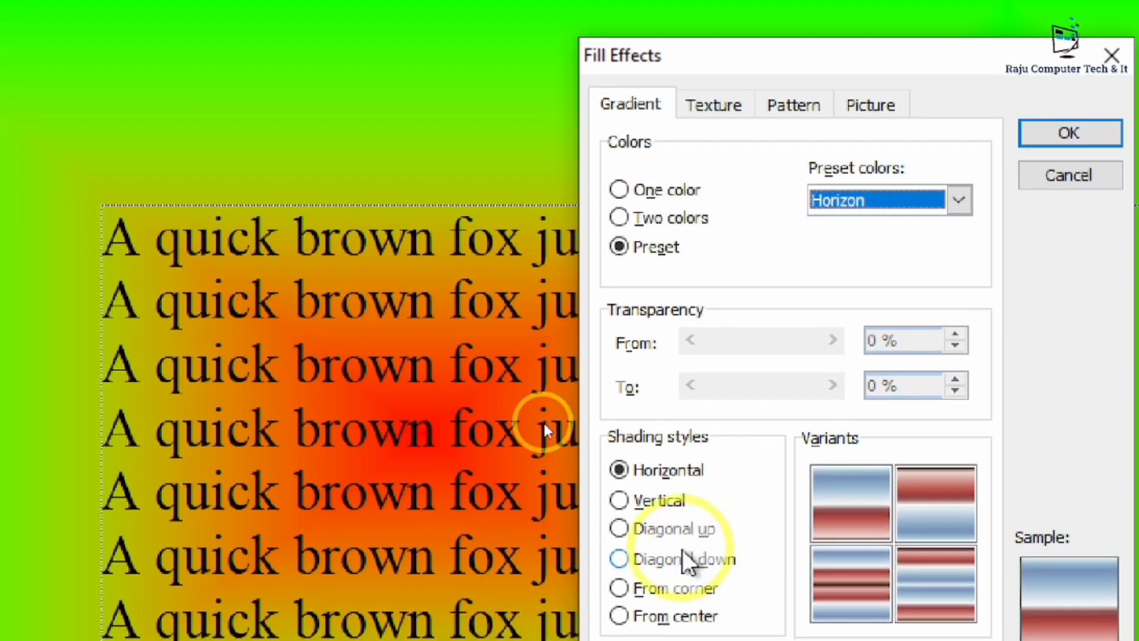
pyautogui.click(666, 623)
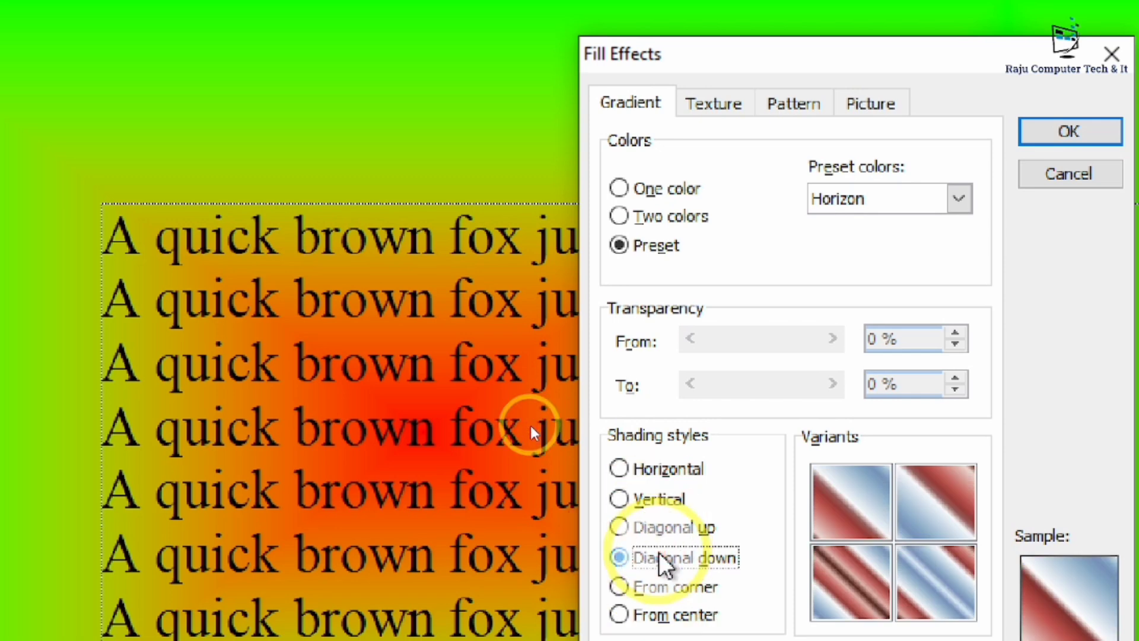
pyautogui.click(652, 498)
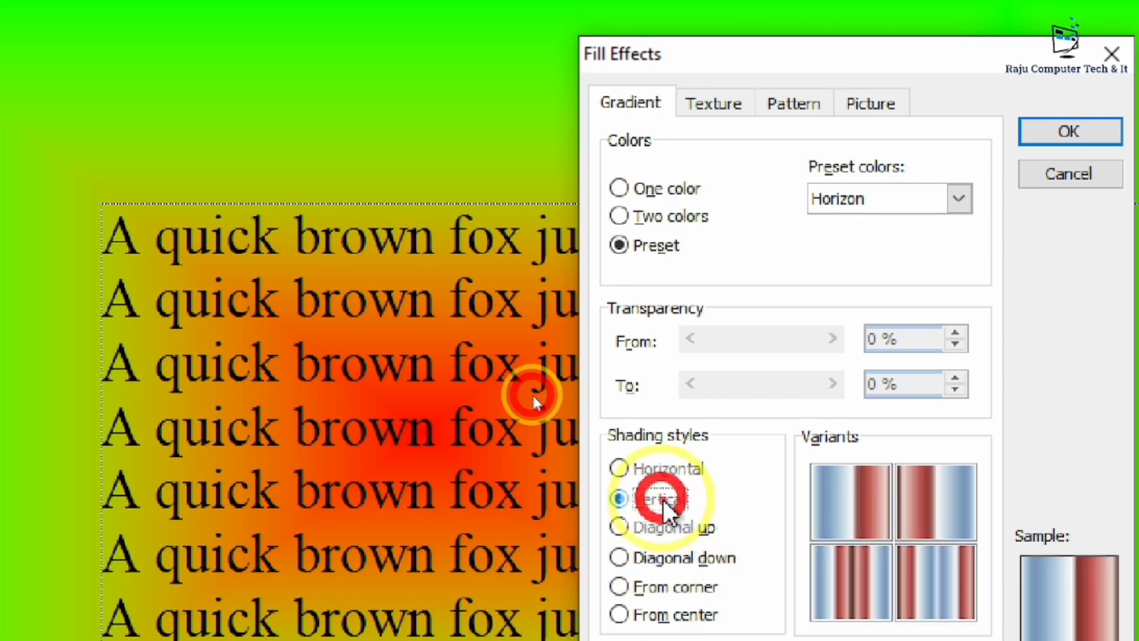
pyautogui.click(668, 557)
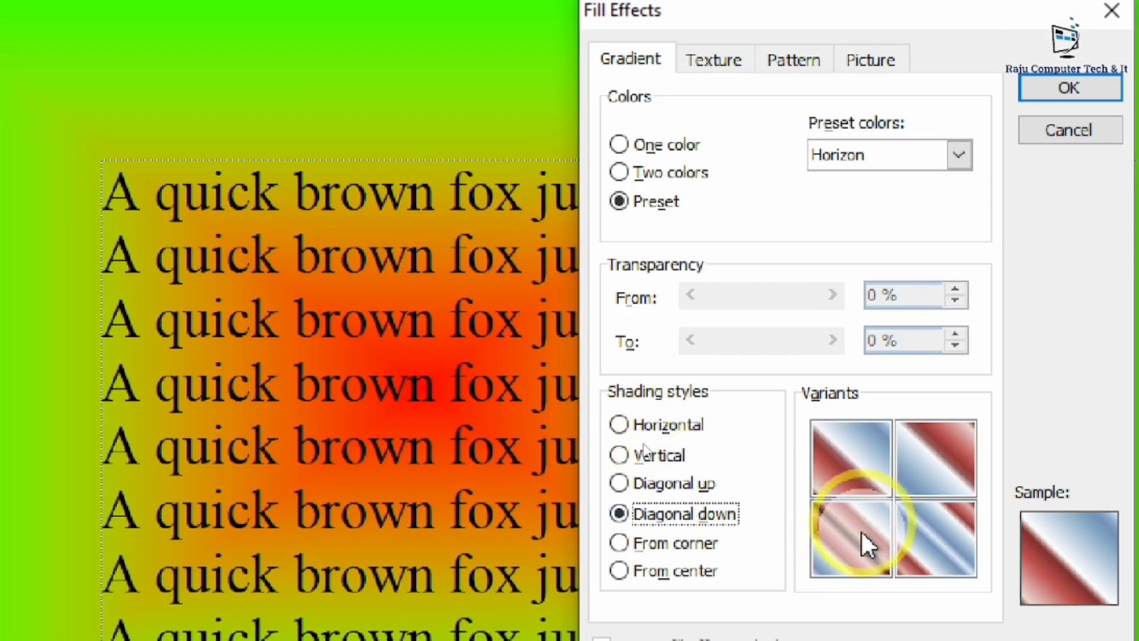
pyautogui.click(834, 543)
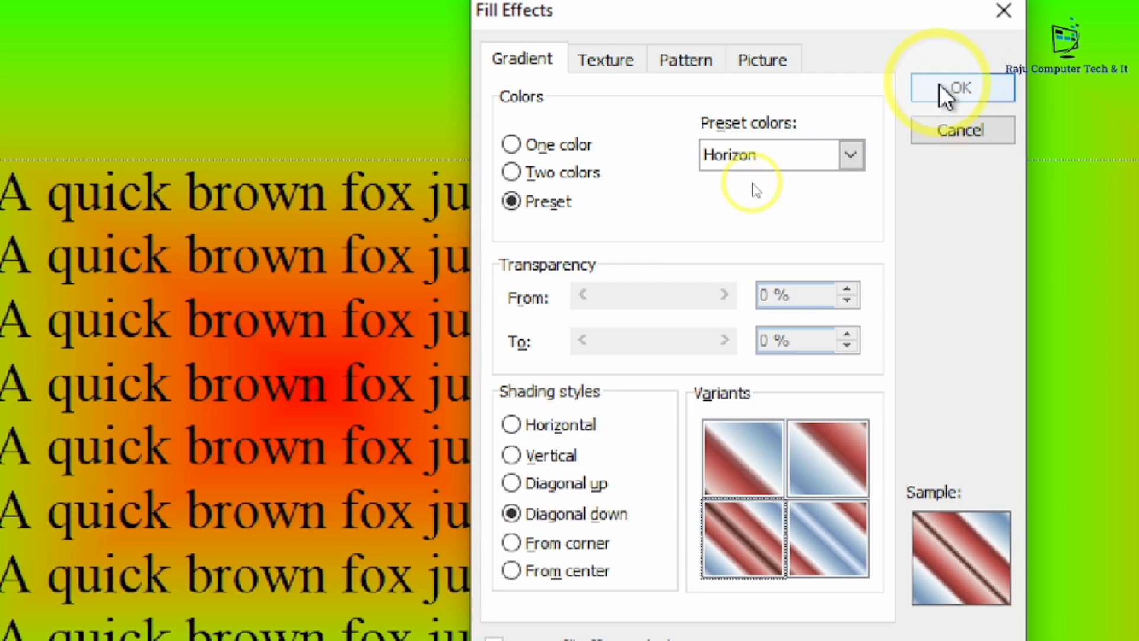
pyautogui.click(938, 84)
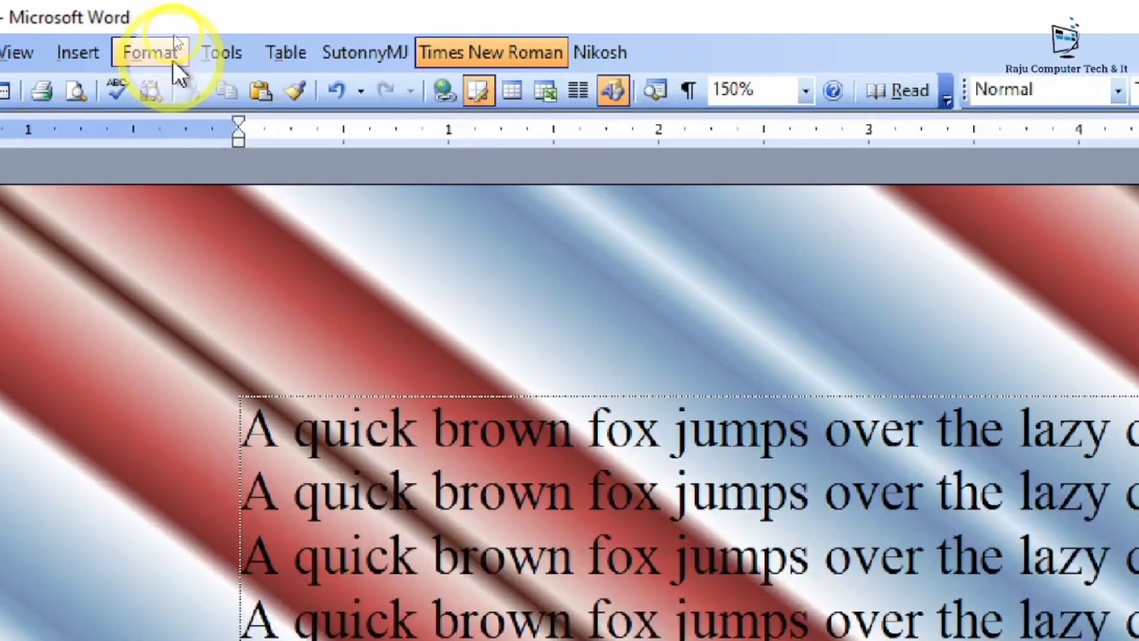
# - Look through the available texture fill effects for the page background and apply the Woven mat texture
pyautogui.click(175, 38)
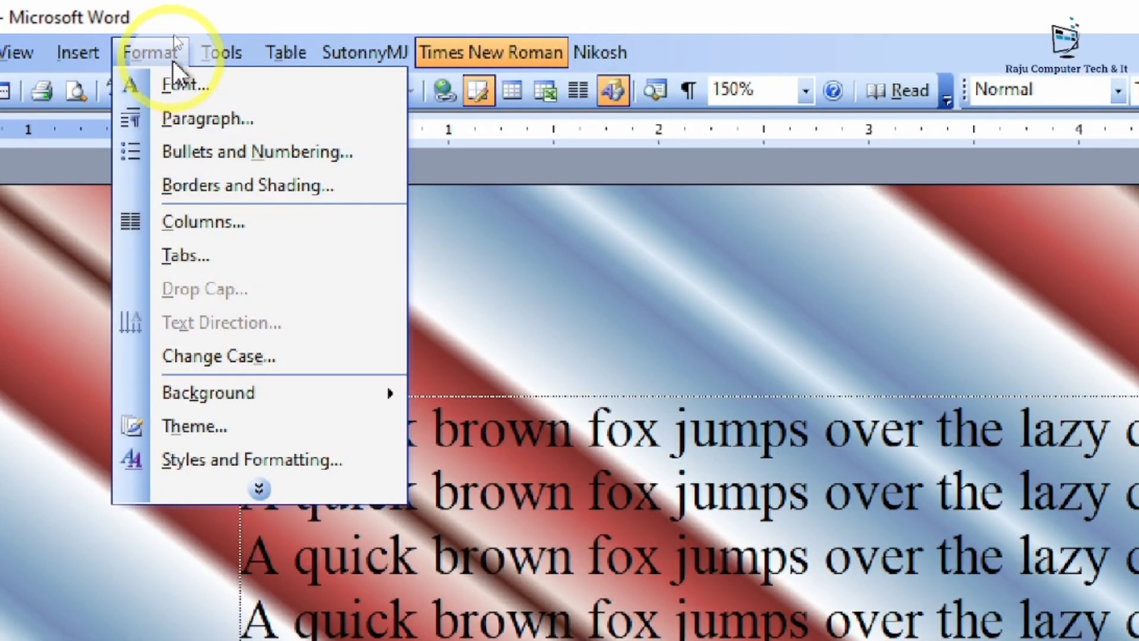
pyautogui.moveTo(237, 399)
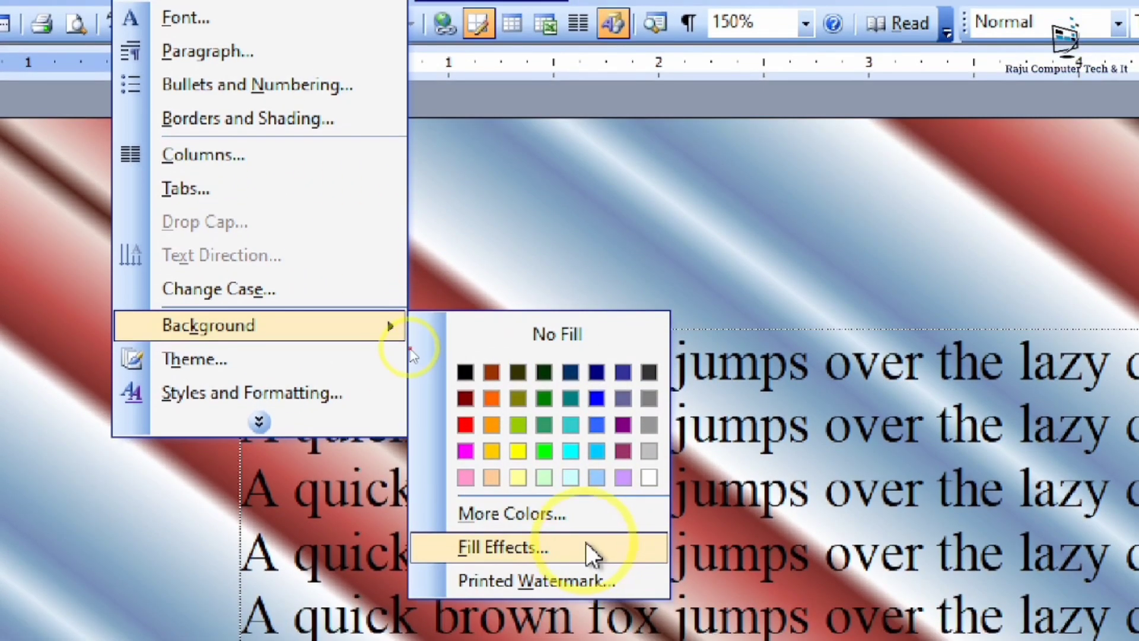
pyautogui.click(585, 542)
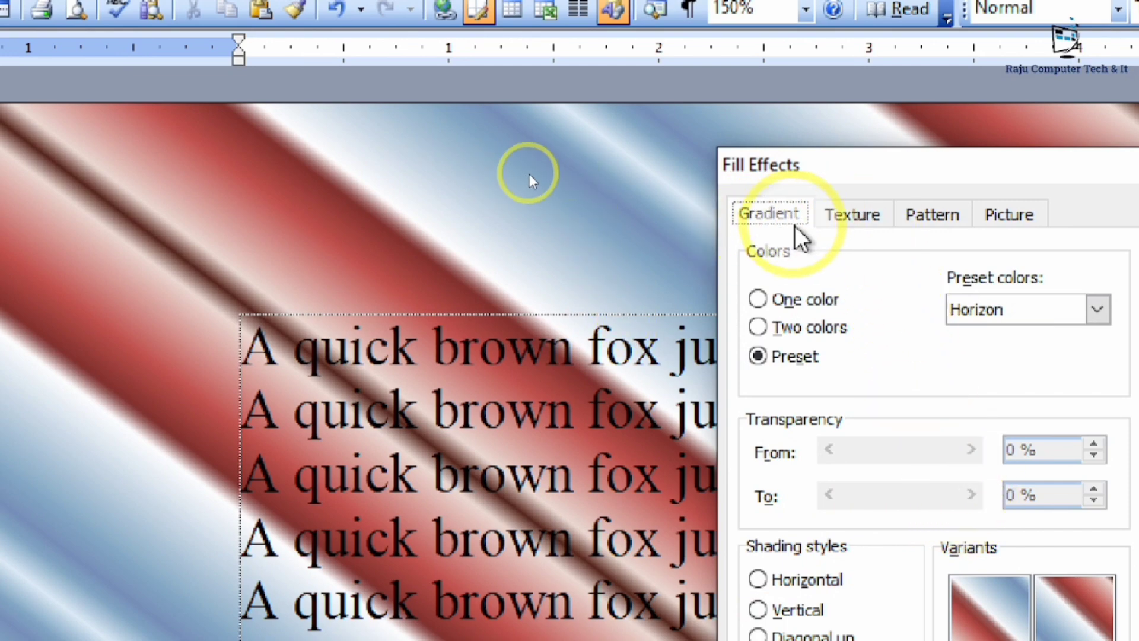
pyautogui.click(852, 216)
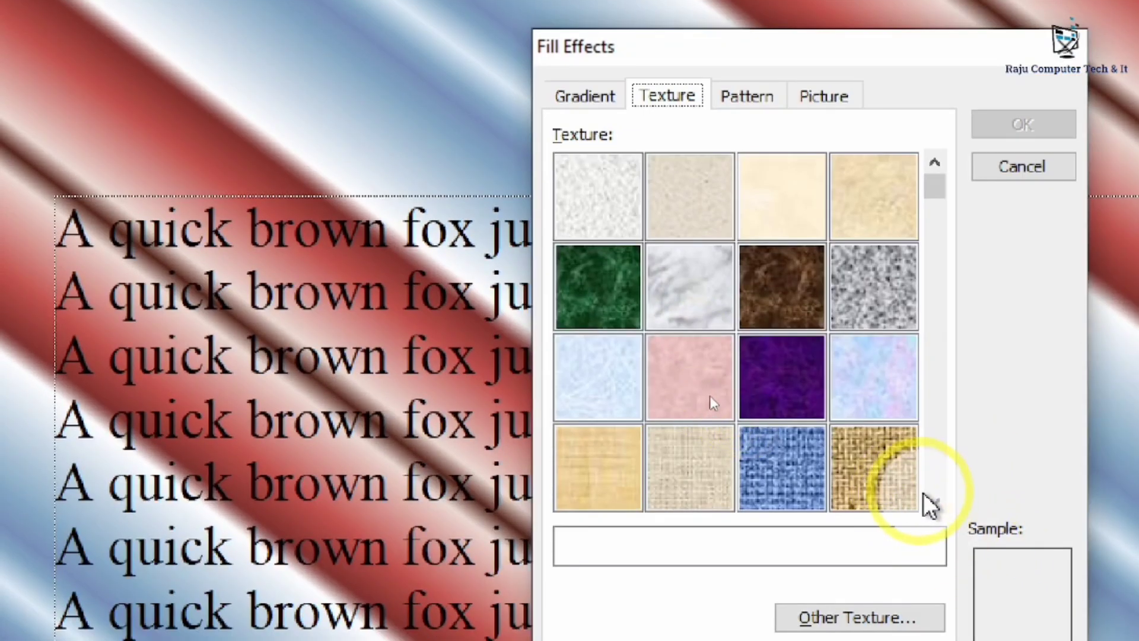
pyautogui.click(928, 495)
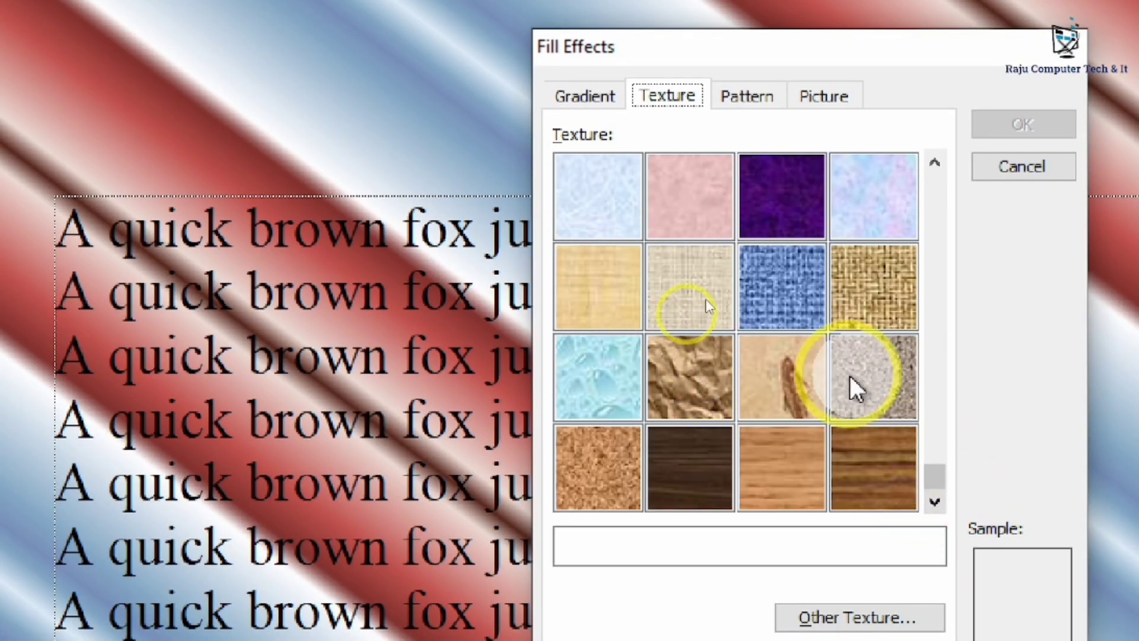
pyautogui.click(933, 165)
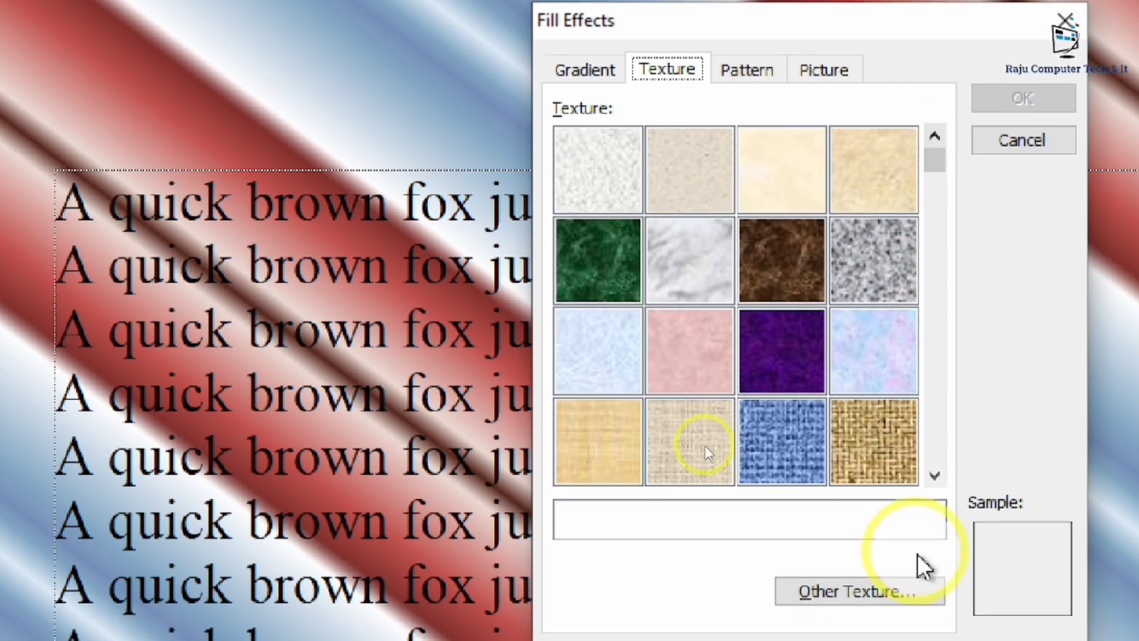
pyautogui.click(877, 447)
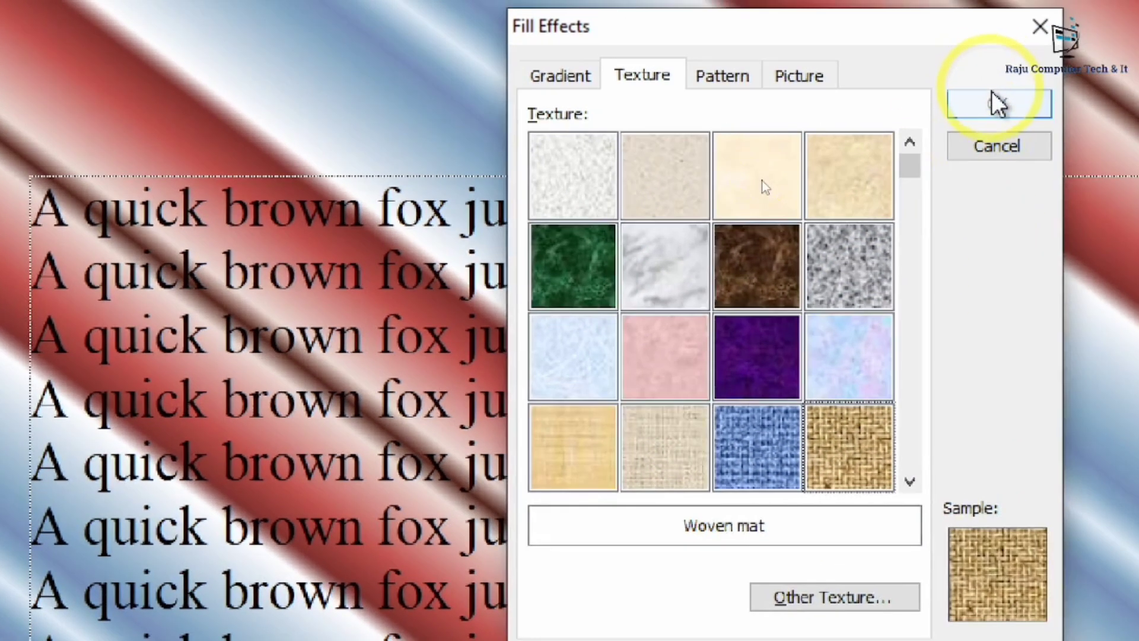
pyautogui.click(995, 107)
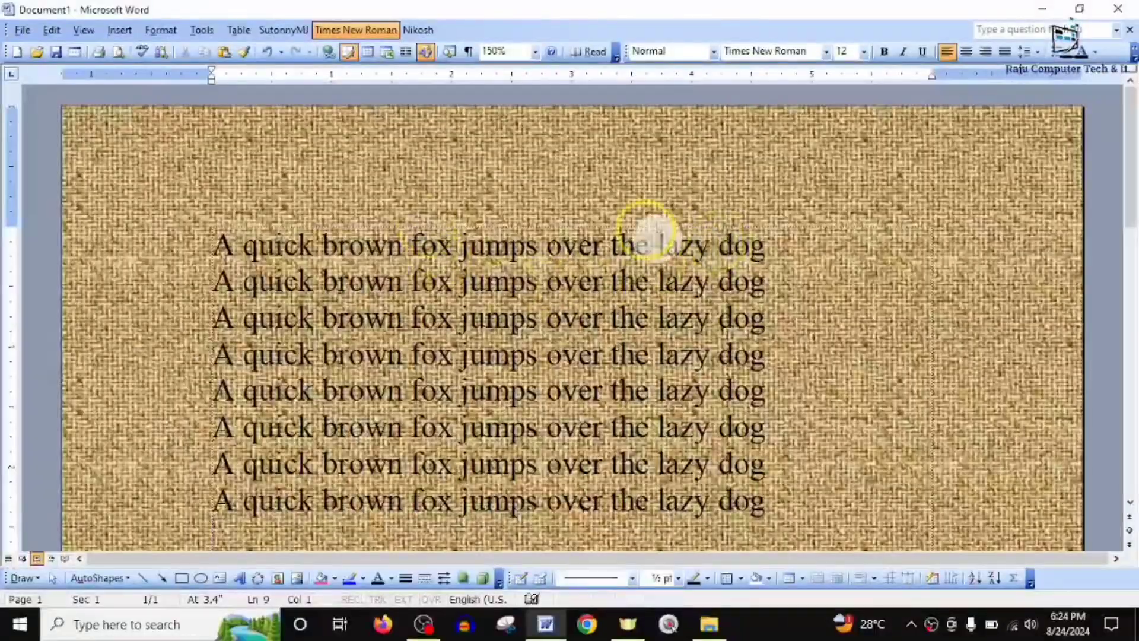
pyautogui.scroll(-1, 692, 356)
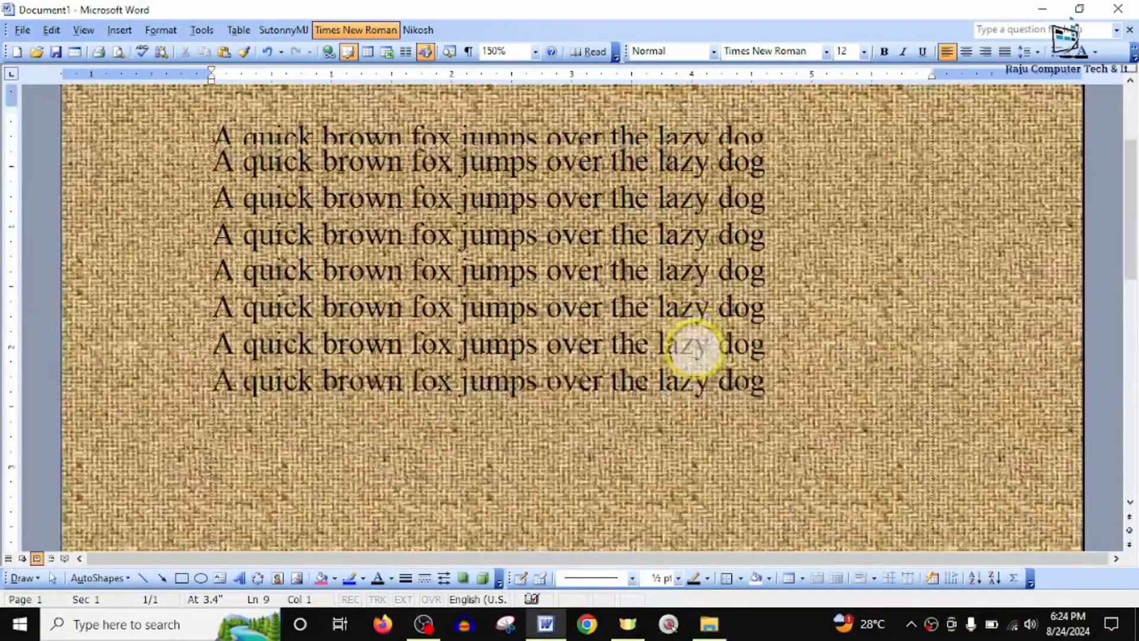
pyautogui.scroll(1, 699, 362)
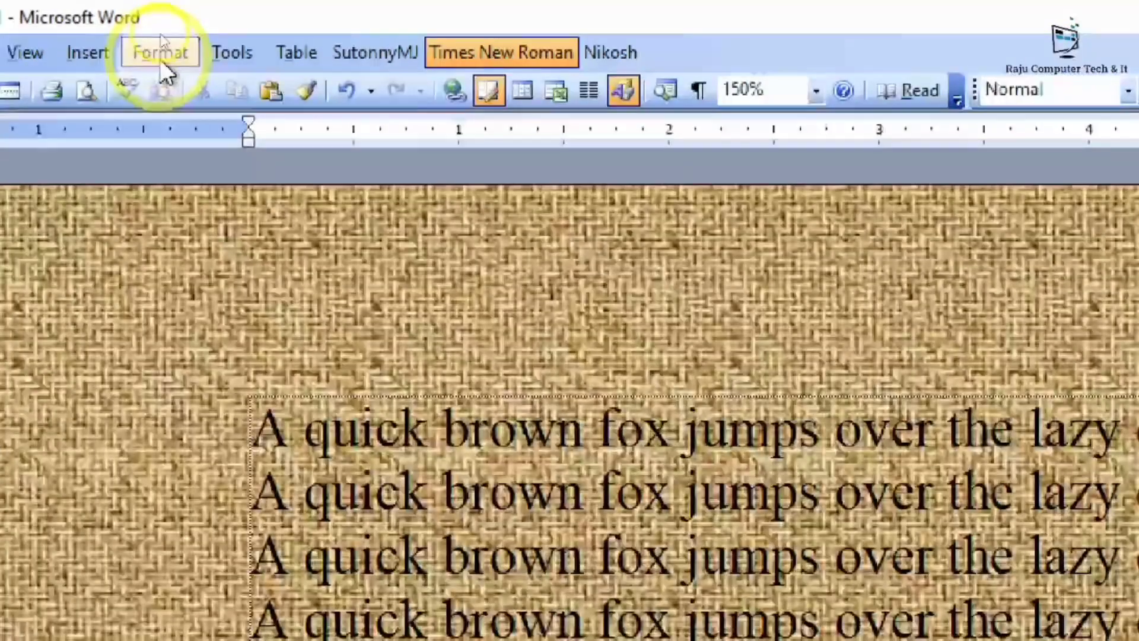
# - Try the Bouquet texture for the page background fill effect and apply the Medium wood texture instead
pyautogui.click(161, 31)
pyautogui.moveTo(202, 229)
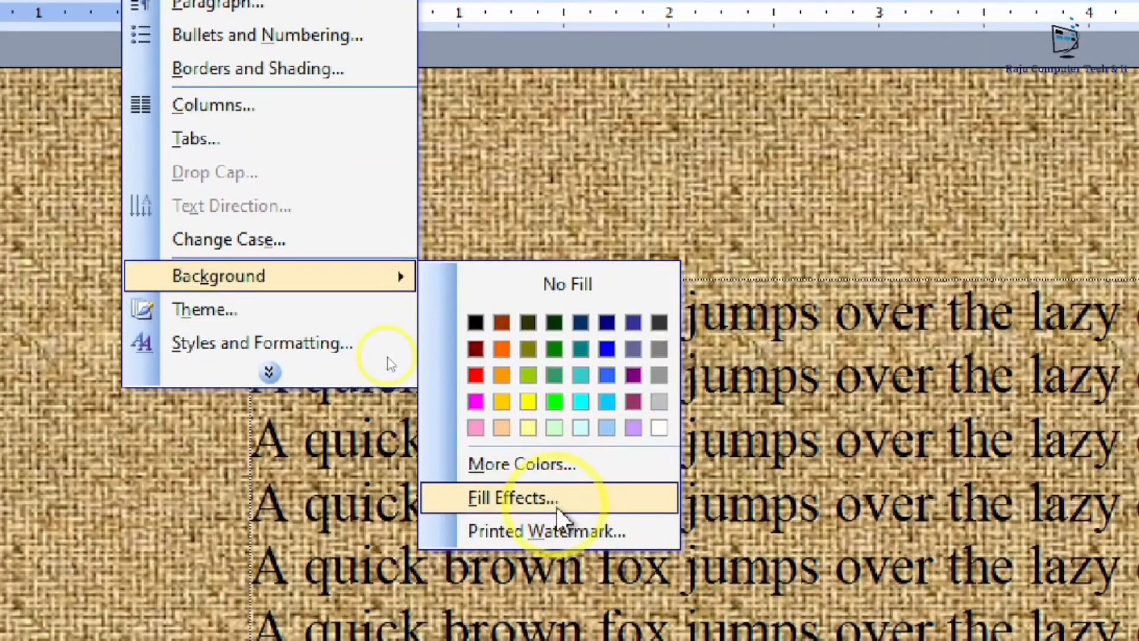
pyautogui.click(557, 506)
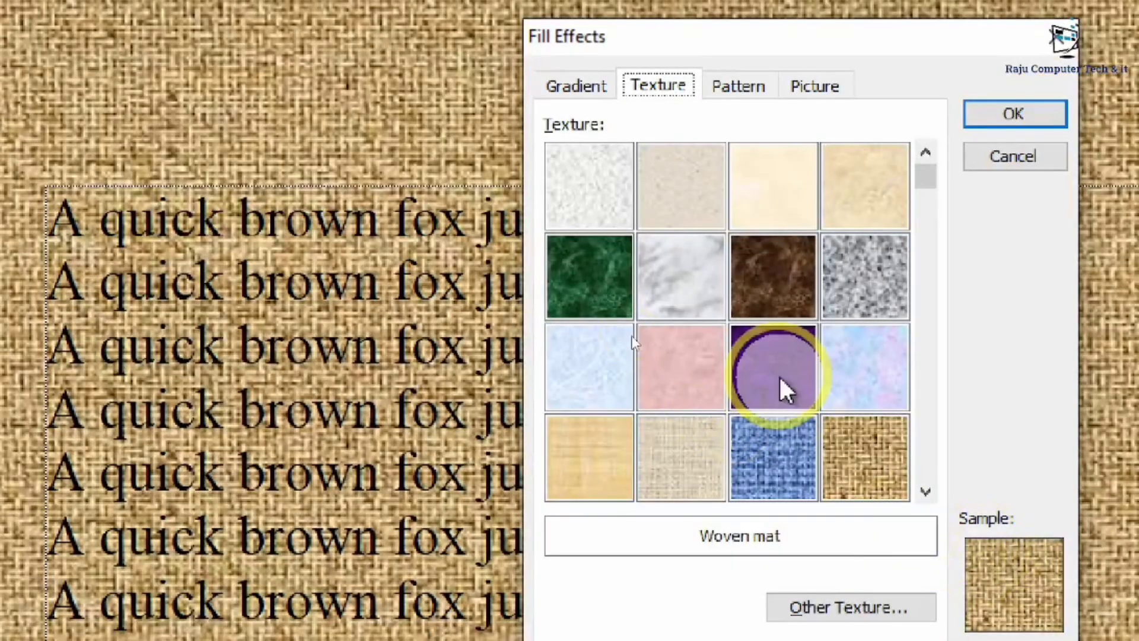
pyautogui.click(979, 472)
pyautogui.click(1062, 467)
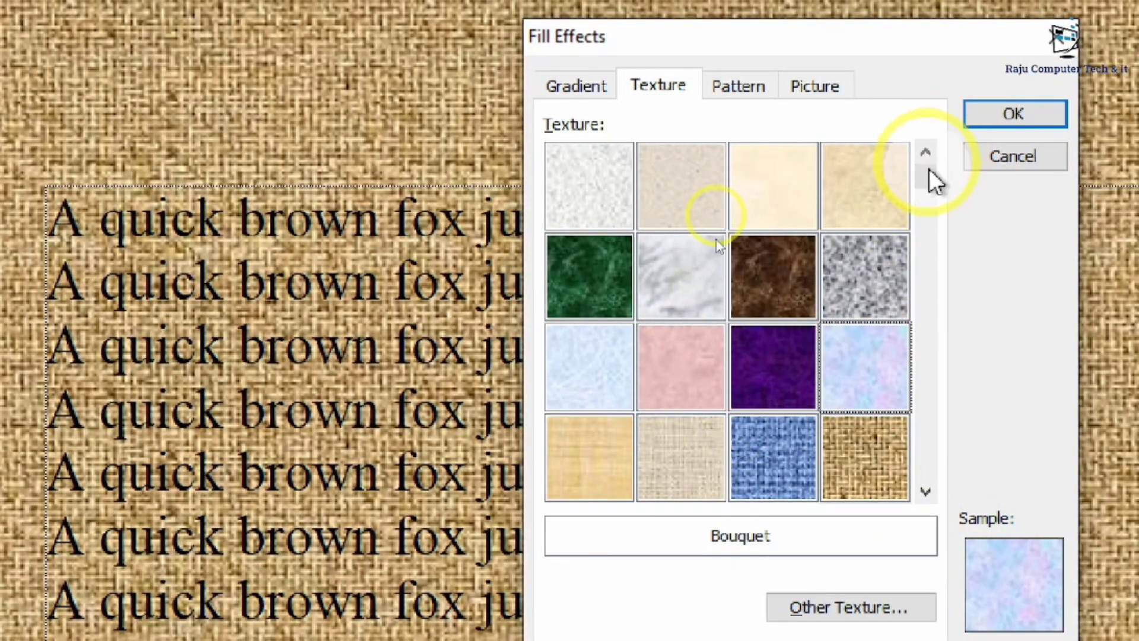
pyautogui.moveTo(926, 477); pyautogui.dragTo(921, 496)
pyautogui.click(830, 432)
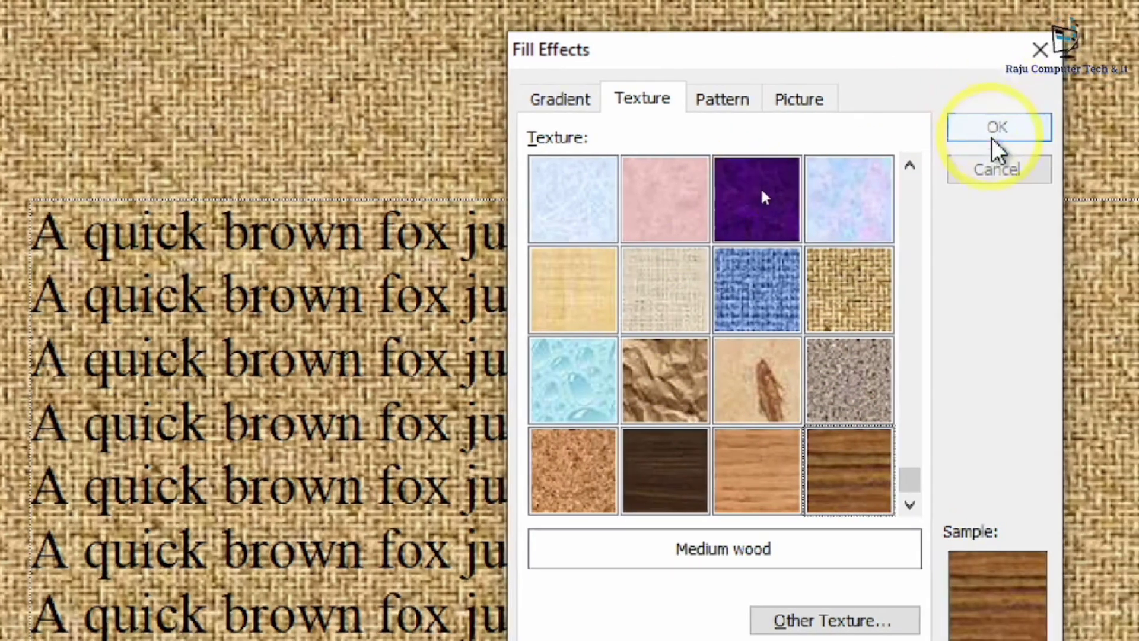
pyautogui.click(1009, 129)
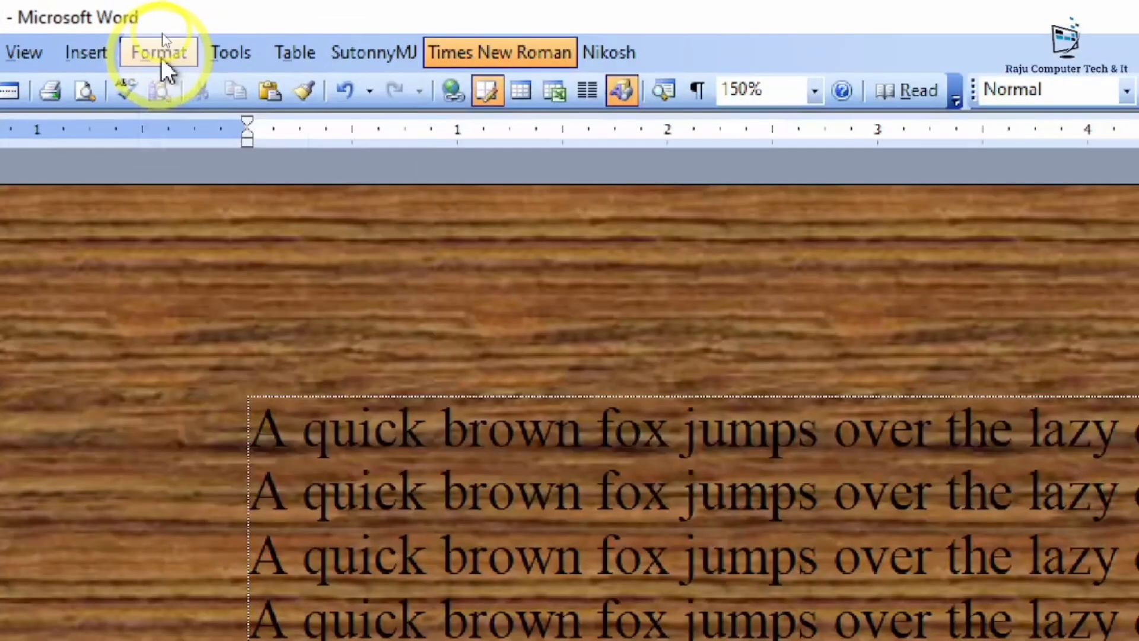
# - Switch the page background's fill effect to a pattern with a Bright Green background color and a black foreground color
pyautogui.click(161, 36)
pyautogui.click(243, 225)
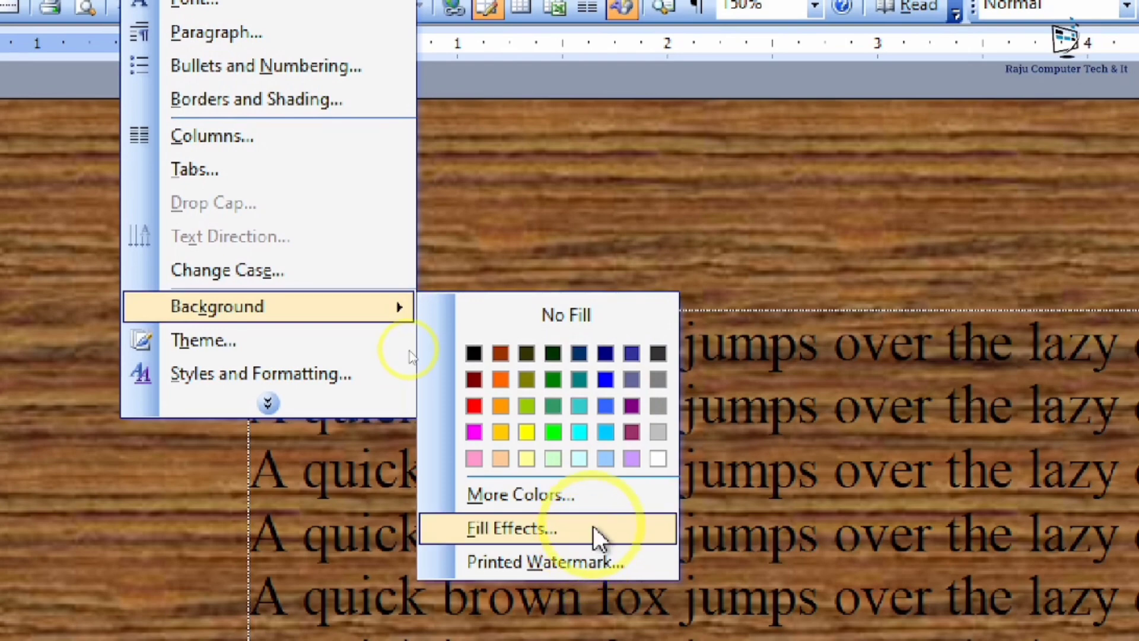
pyautogui.click(593, 525)
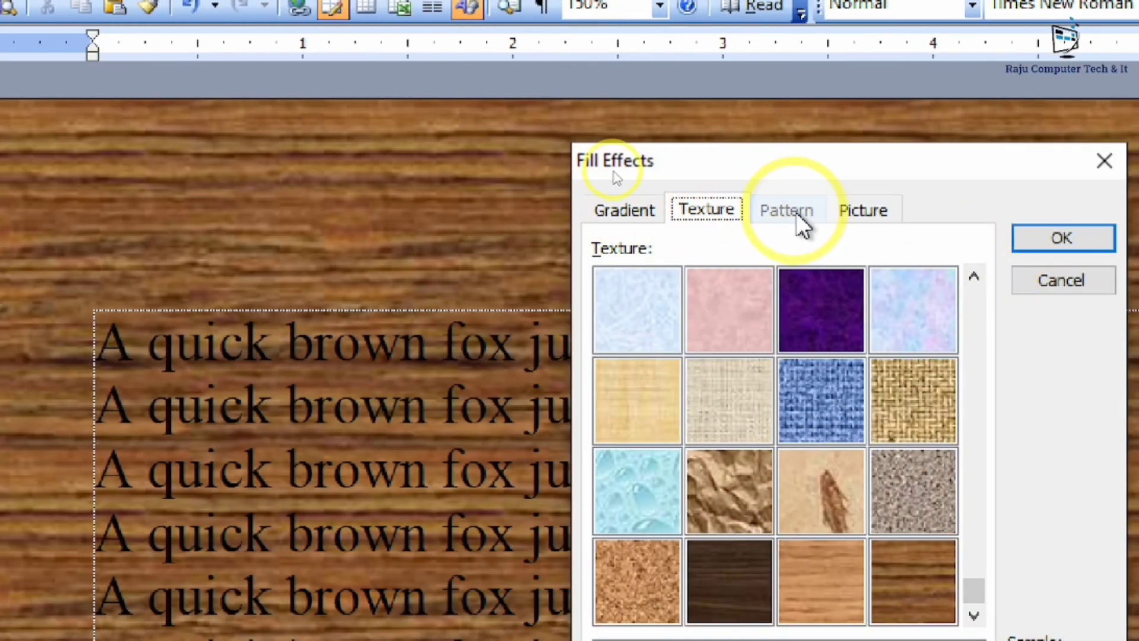
pyautogui.click(799, 213)
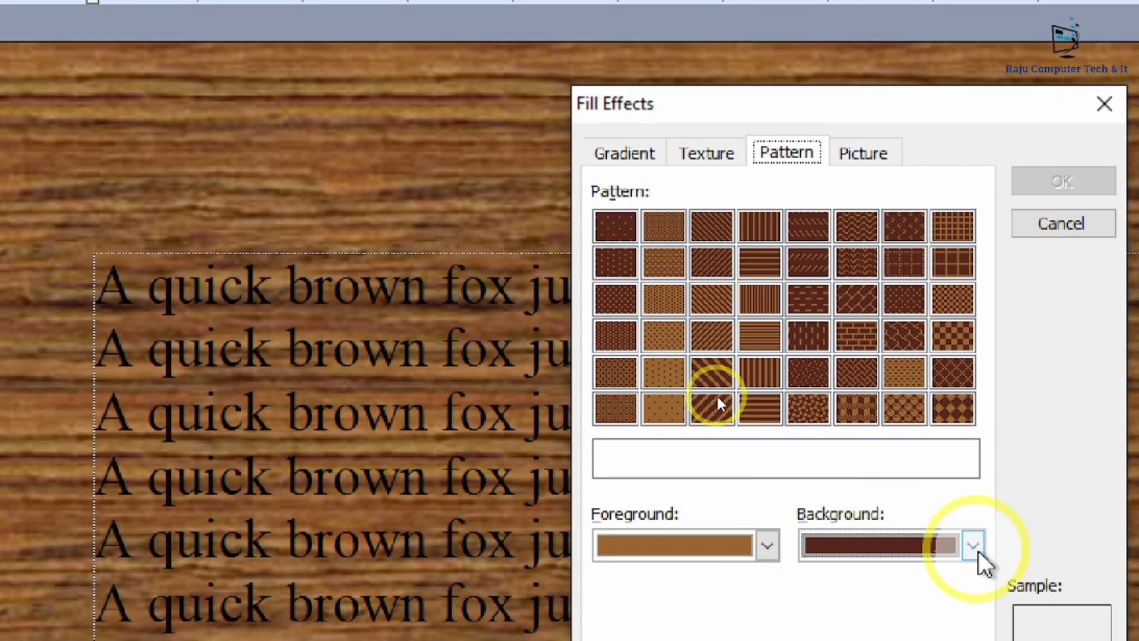
pyautogui.click(978, 551)
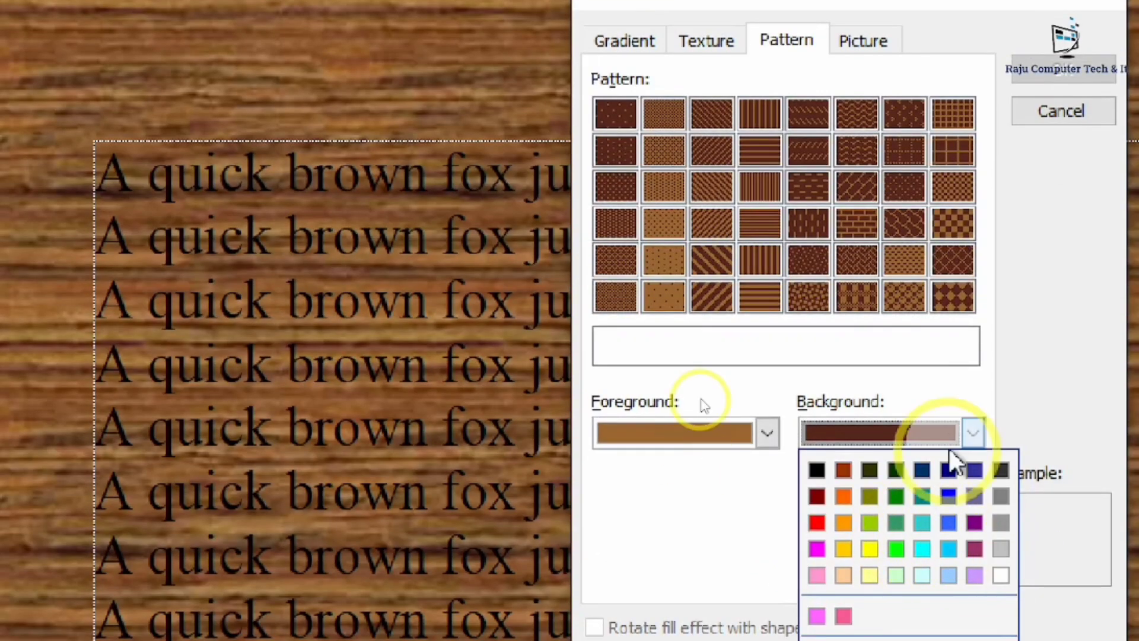
pyautogui.click(975, 439)
pyautogui.click(972, 436)
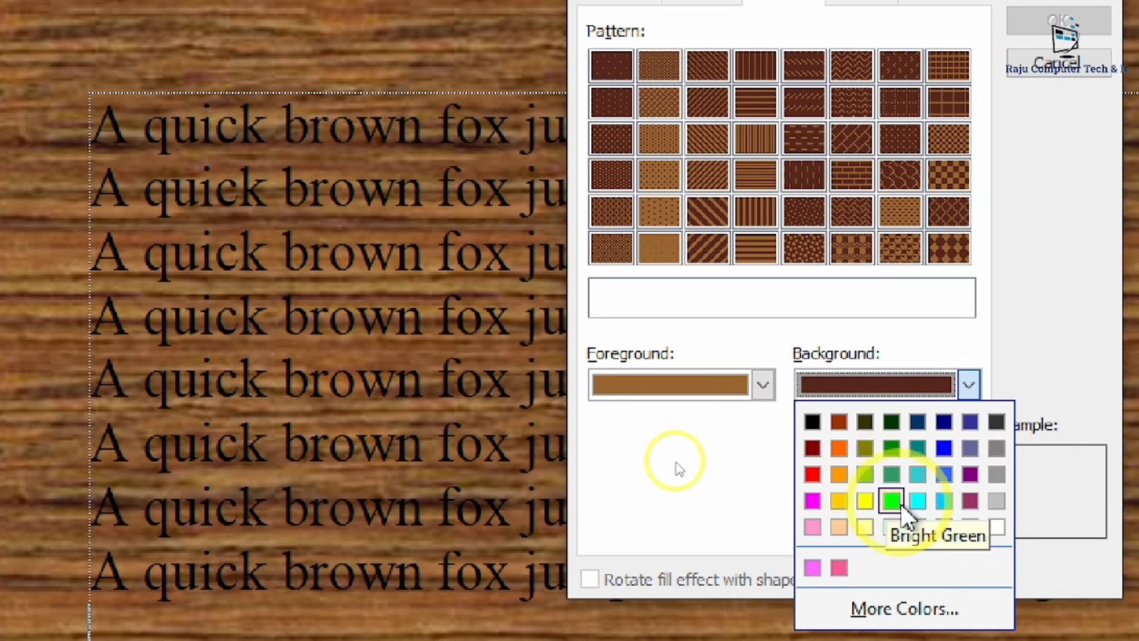
pyautogui.click(893, 501)
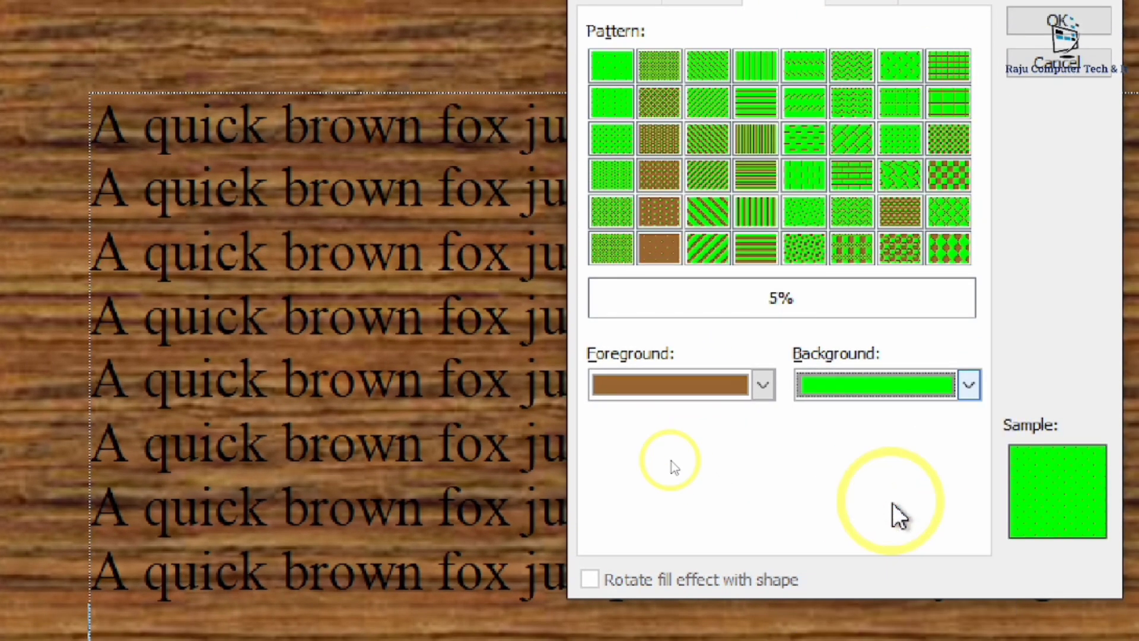
pyautogui.click(761, 387)
pyautogui.click(607, 422)
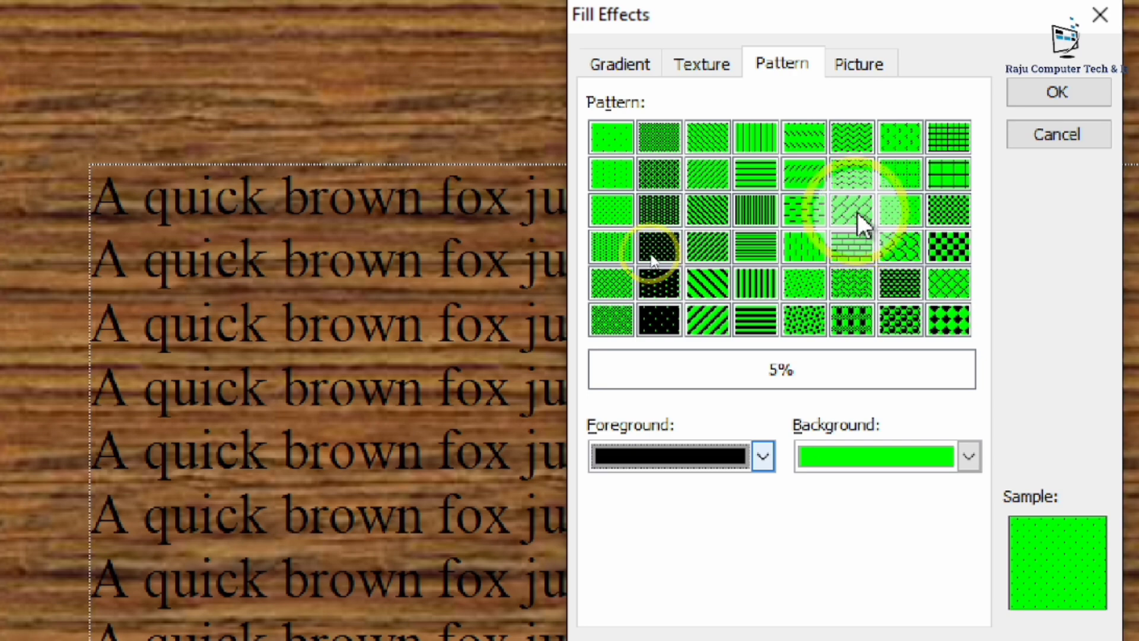
# - Apply the Diagonal brick pattern to the page background and check it down the page
pyautogui.click(856, 210)
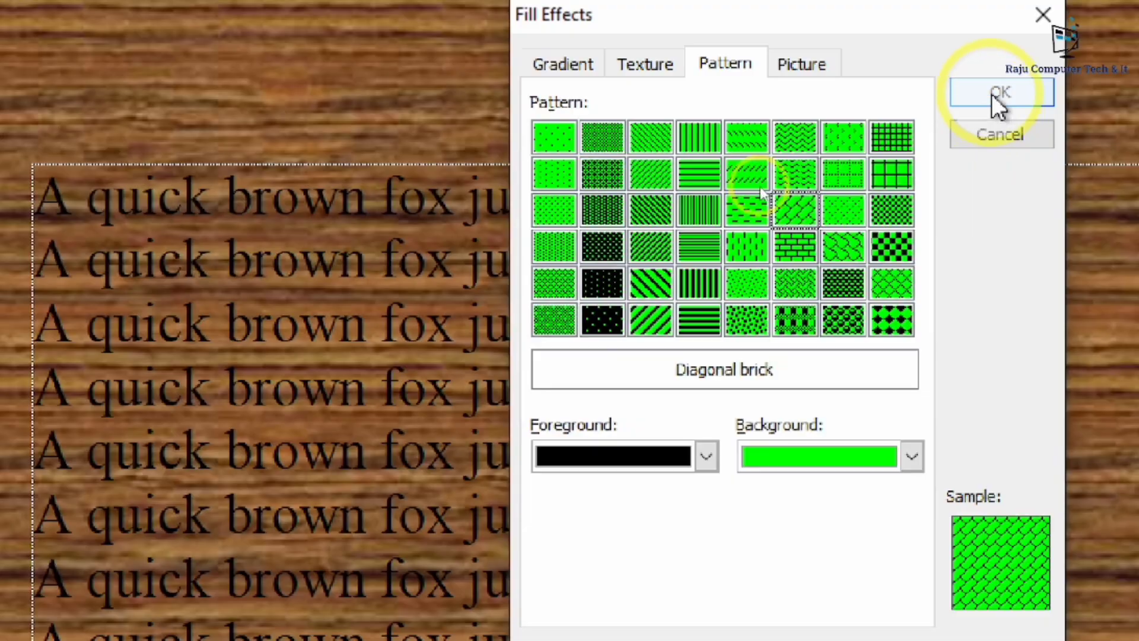
pyautogui.click(1013, 94)
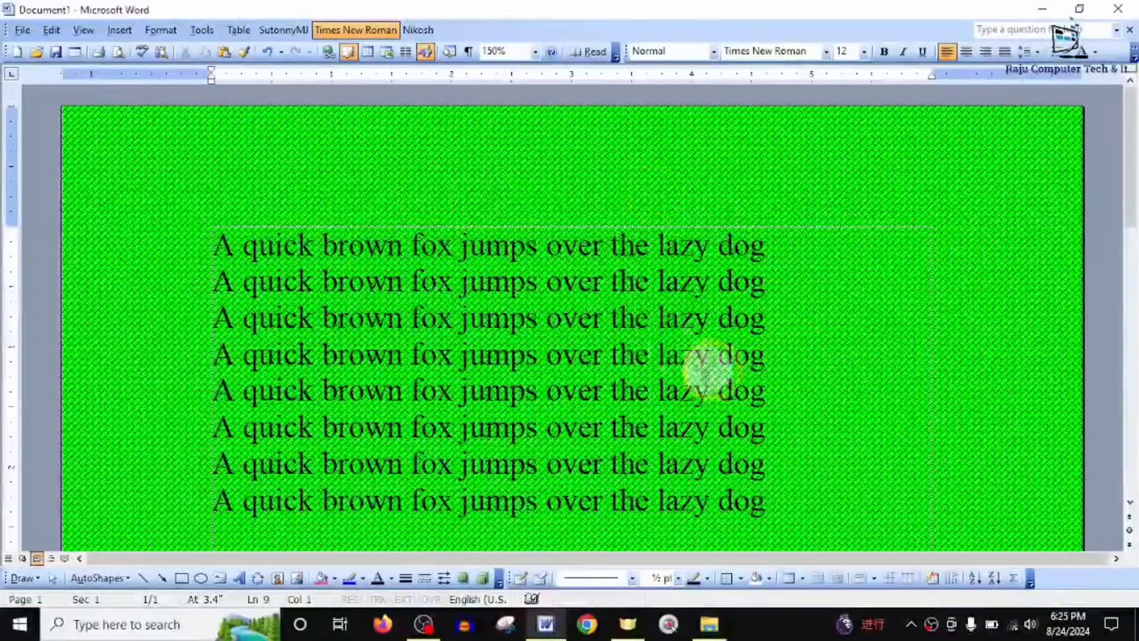
pyautogui.scroll(-2, 851, 327)
pyautogui.scroll(2, 664, 337)
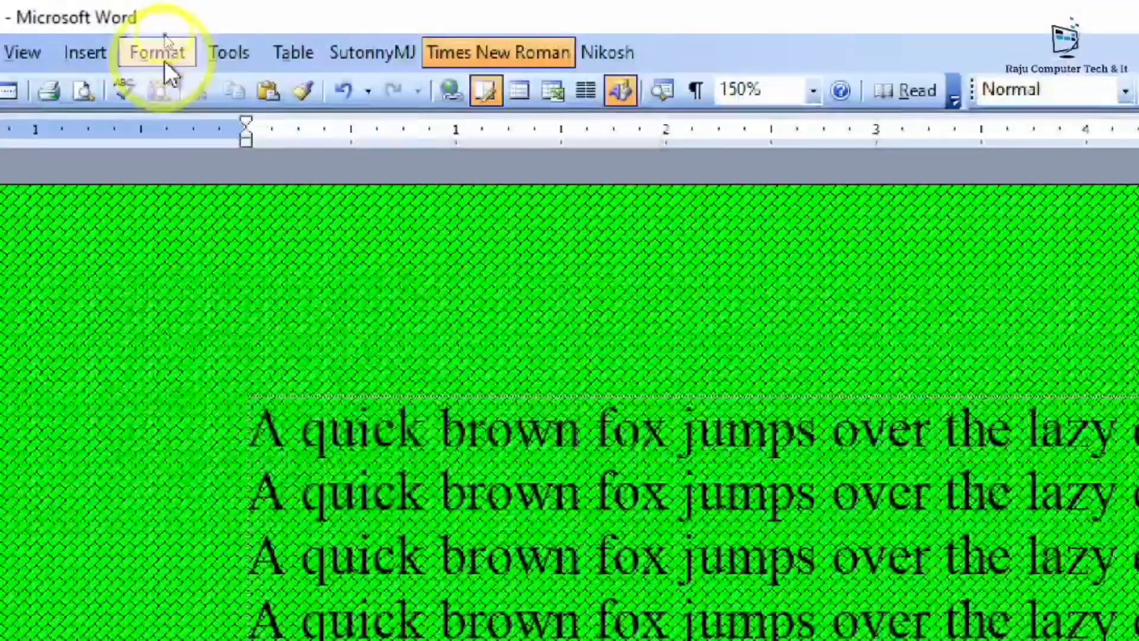
# - Switch the page background's fill effect to a picture and open the picture file selection
pyautogui.click(165, 37)
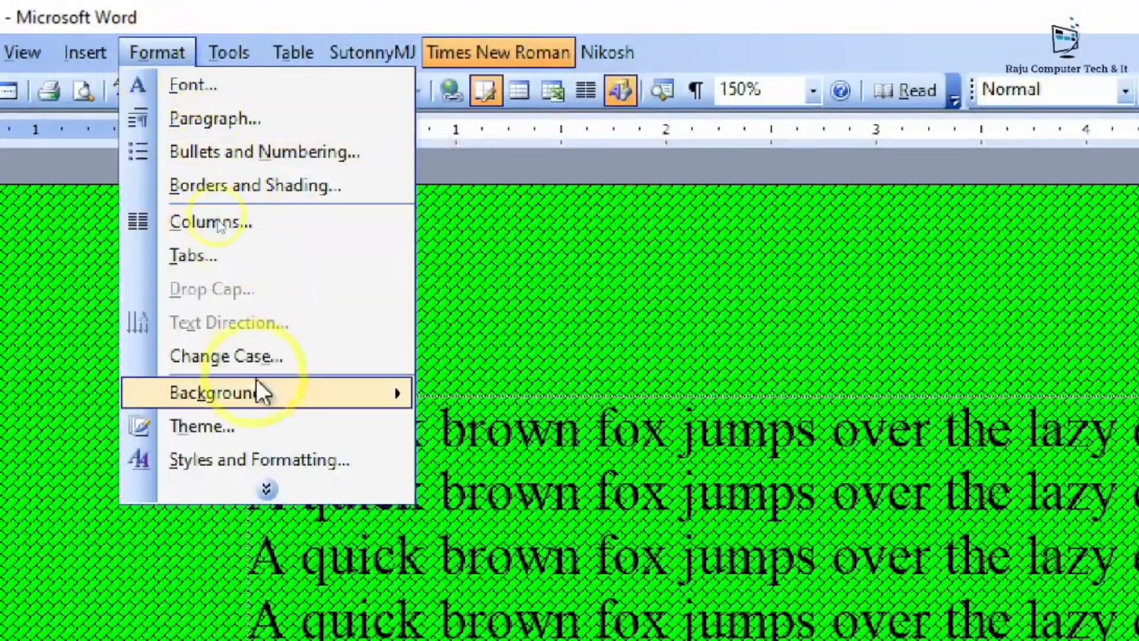
pyautogui.moveTo(259, 393)
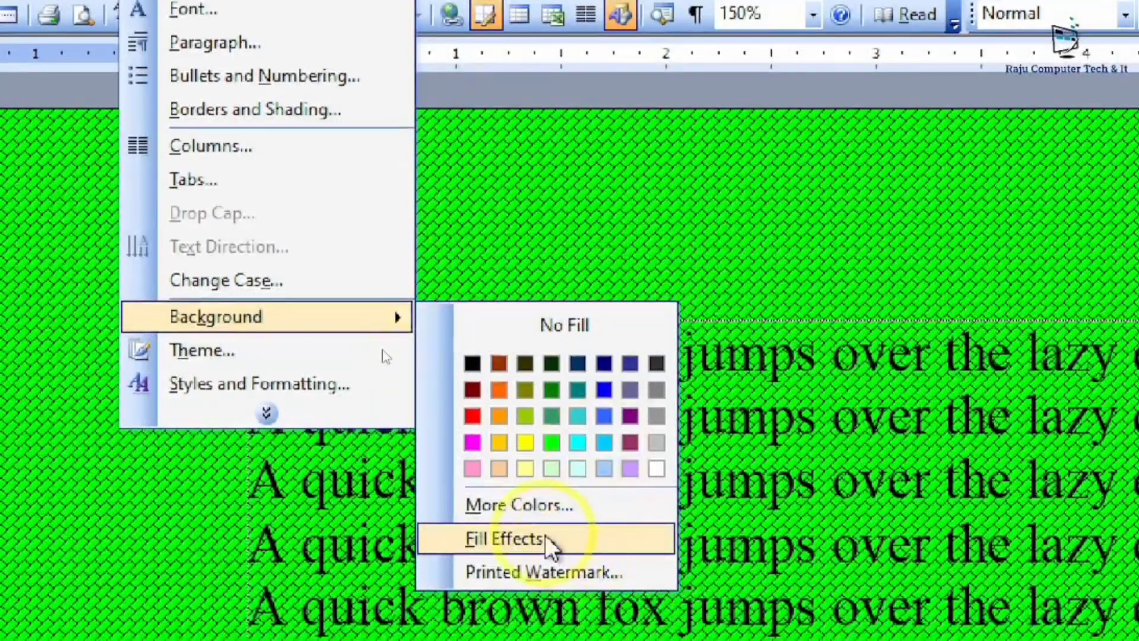
pyautogui.click(545, 536)
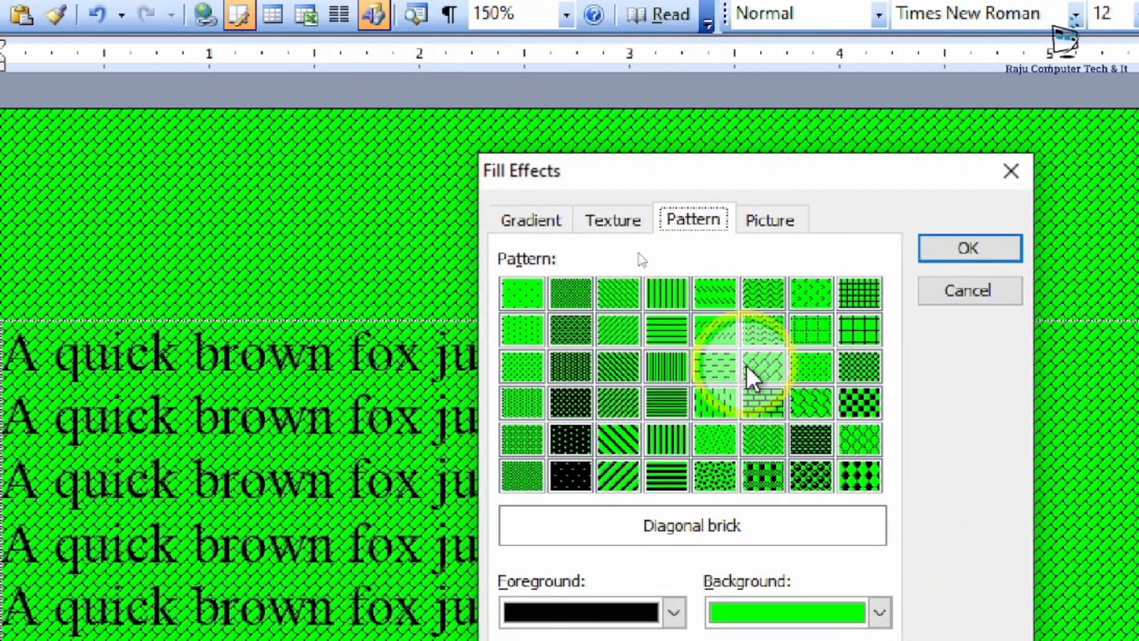
pyautogui.click(775, 219)
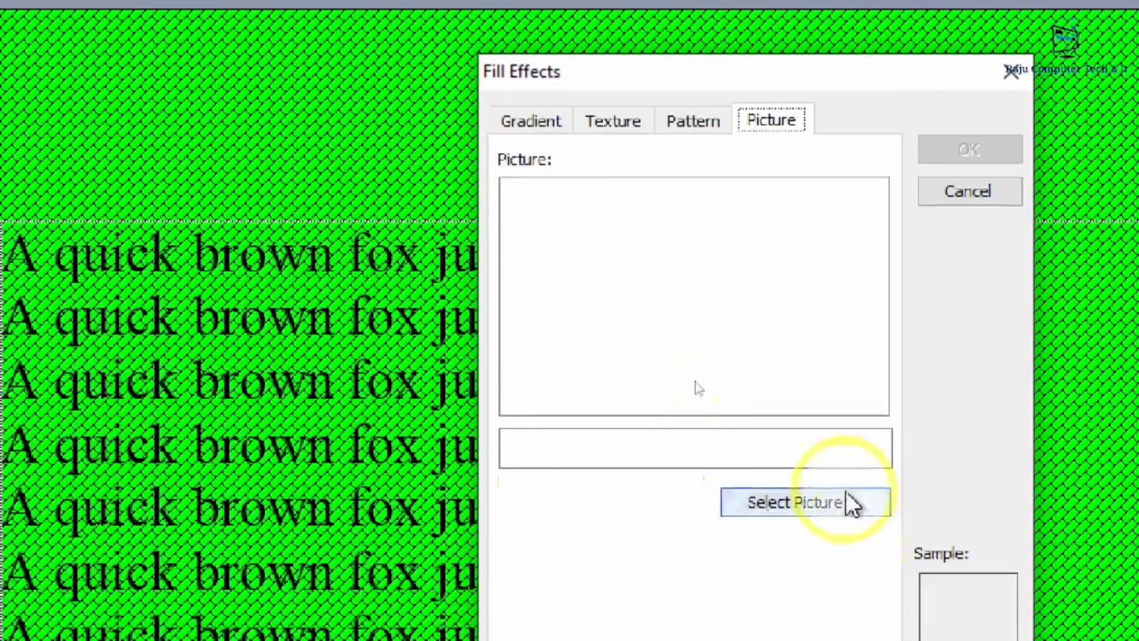
pyautogui.click(847, 494)
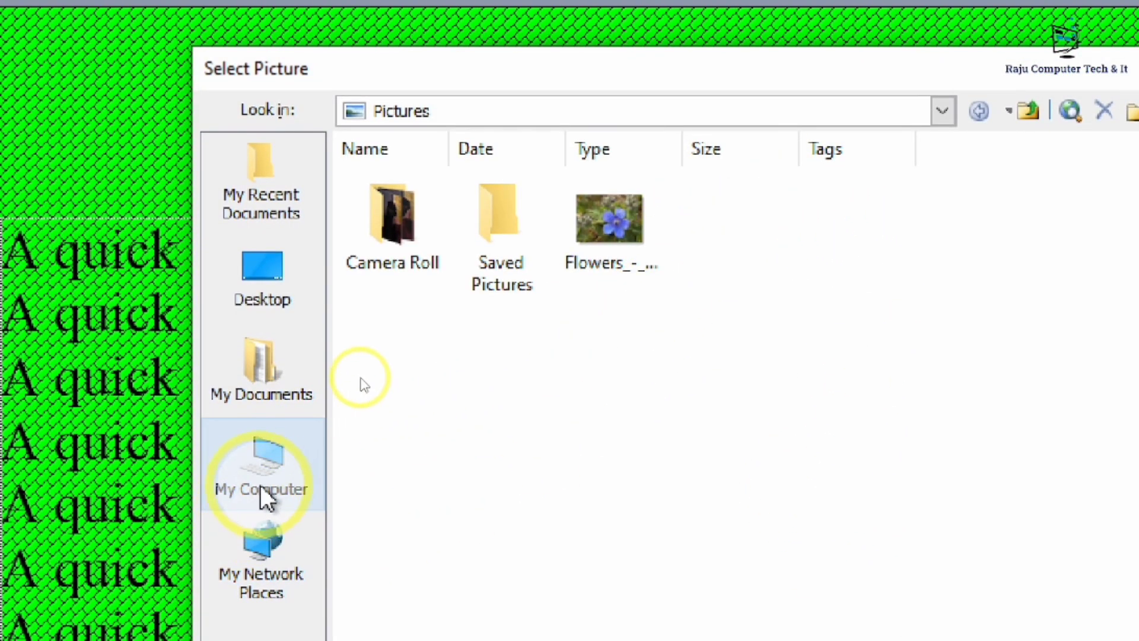
# - Browse to the D: drive and open the Image folder inside Pictures to choose the background picture
pyautogui.click(264, 491)
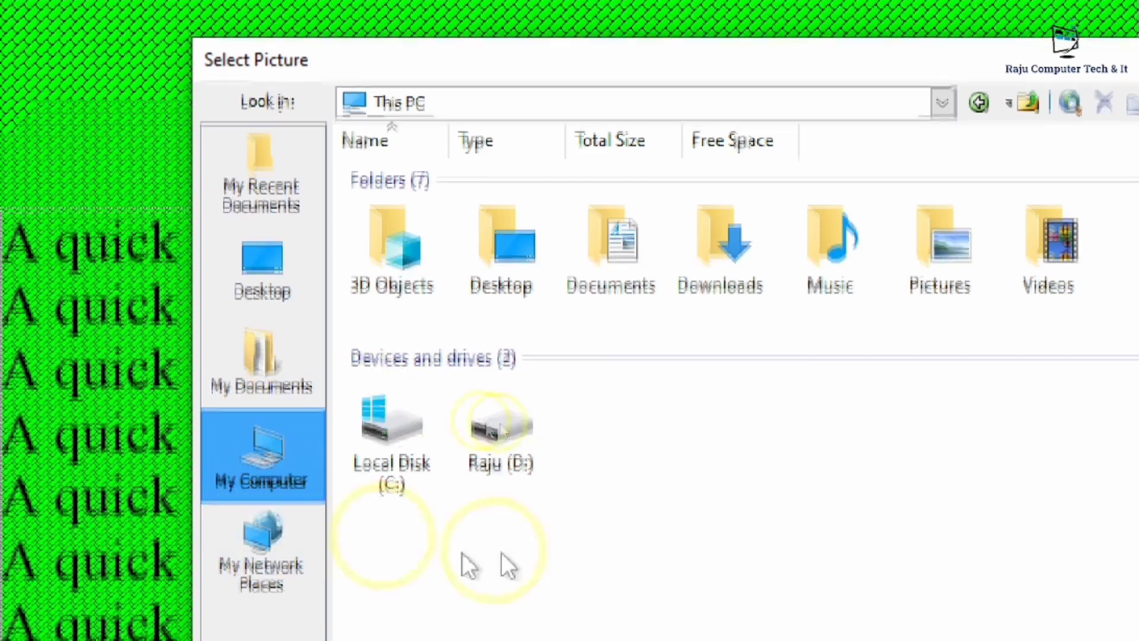
pyautogui.click(513, 442)
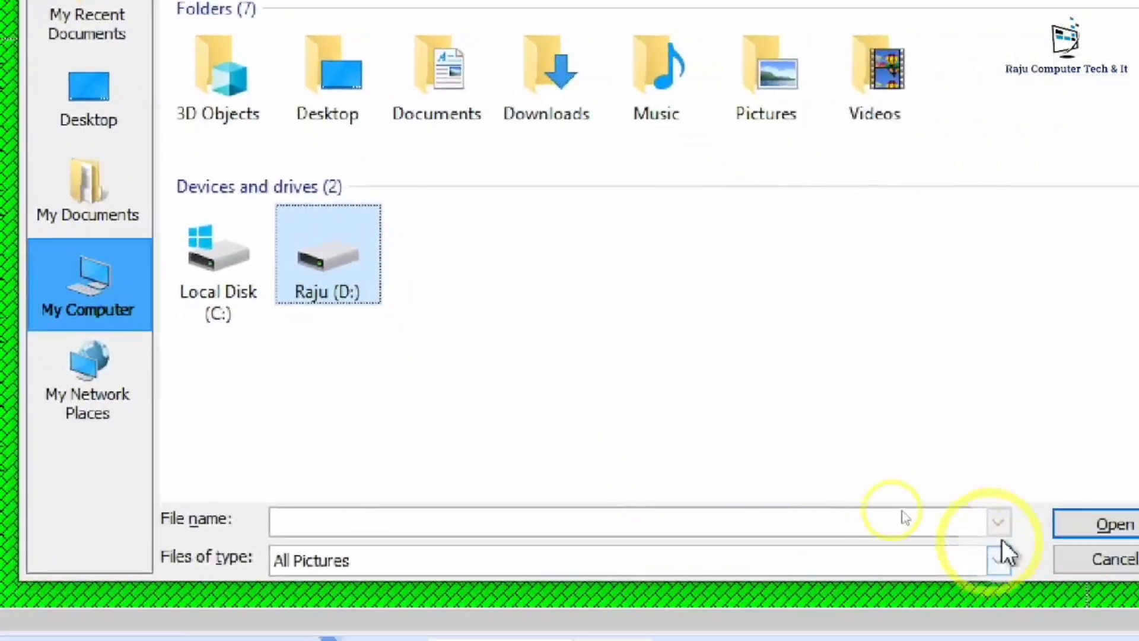
pyautogui.click(1079, 527)
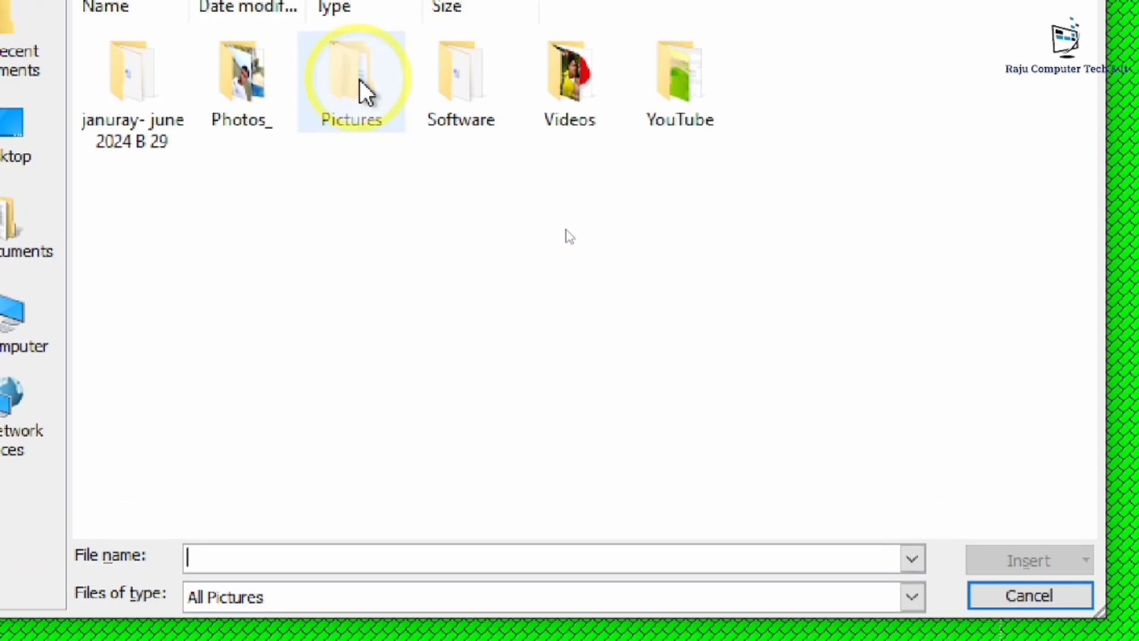
pyautogui.doubleClick(360, 79)
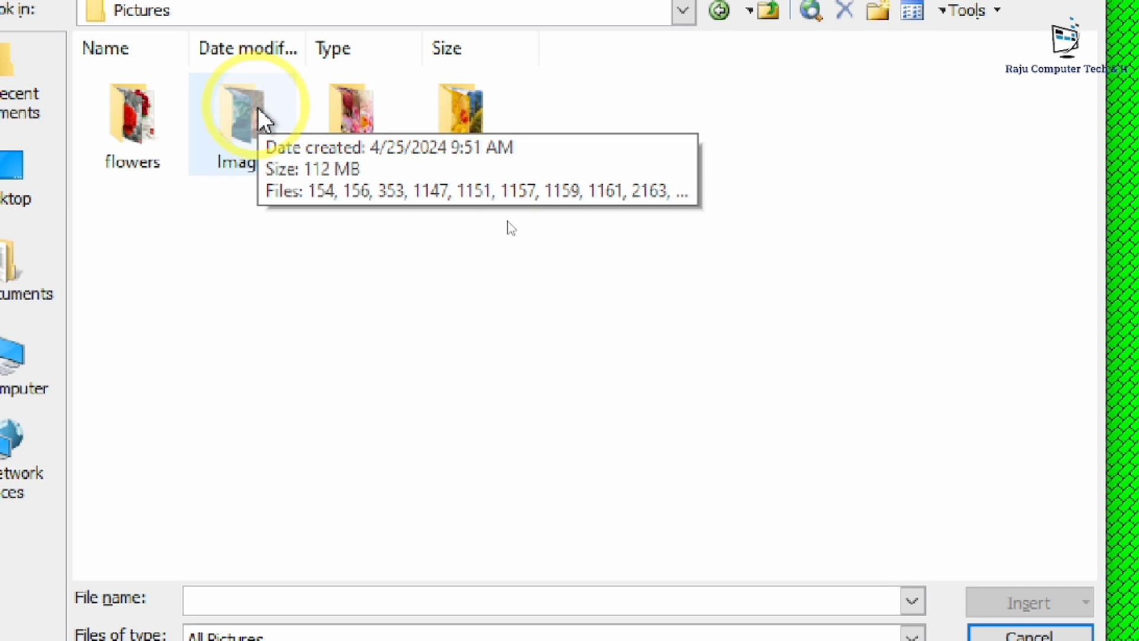
pyautogui.doubleClick(258, 110)
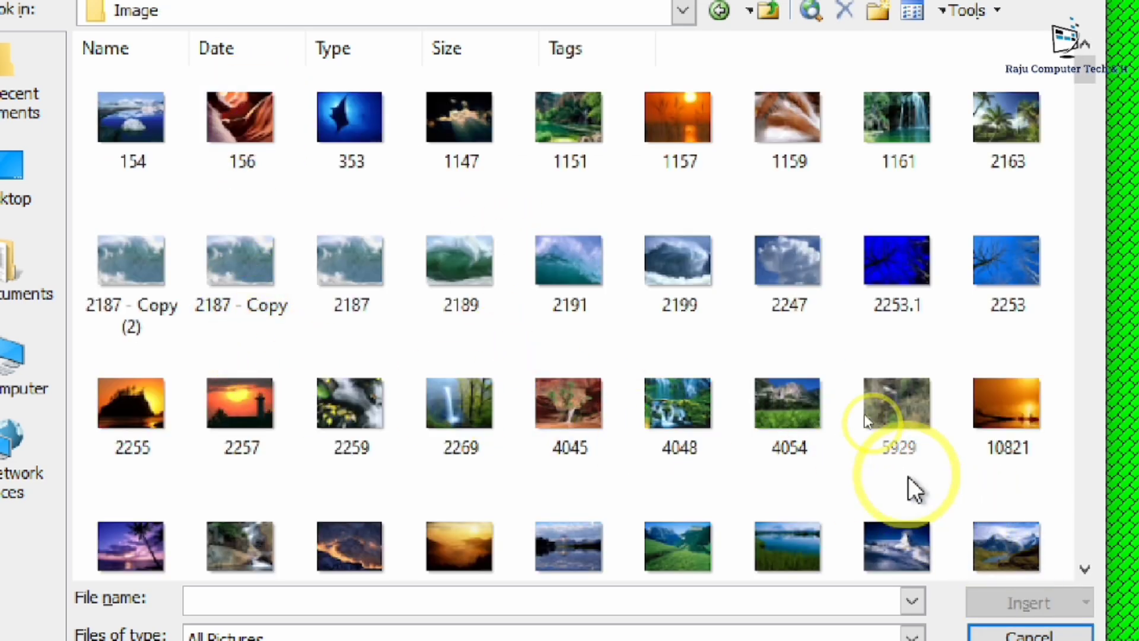
# - Fill the page background with picture 4054 from the Image folder and check how the text reads over it
pyautogui.scroll(-3, 928, 356)
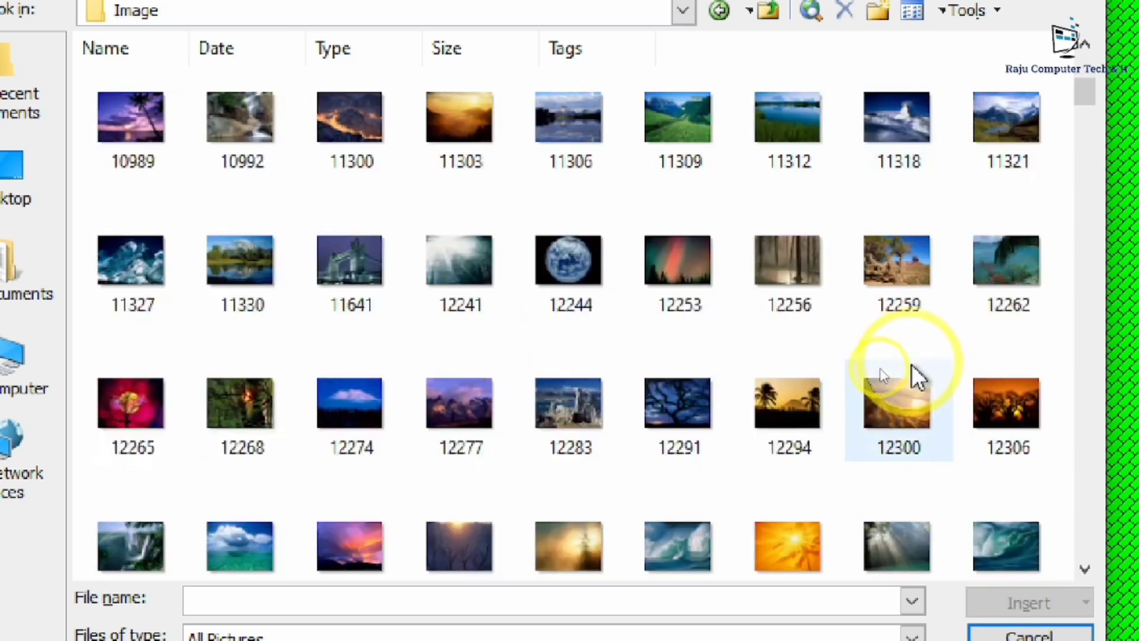
pyautogui.scroll(-5, 911, 374)
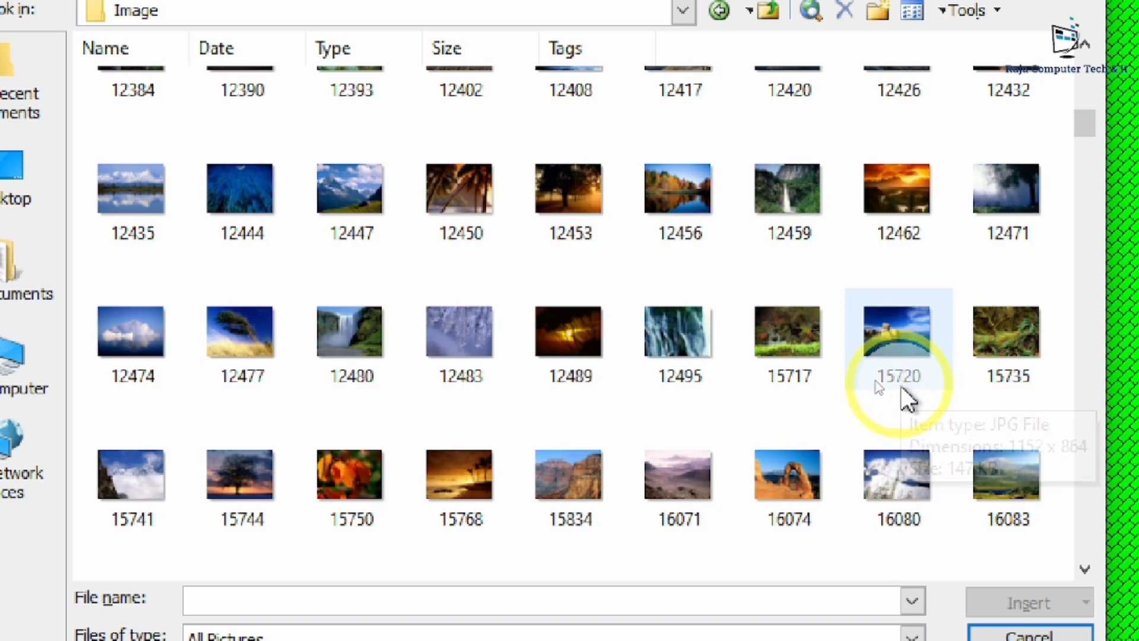
pyautogui.scroll(7, 902, 389)
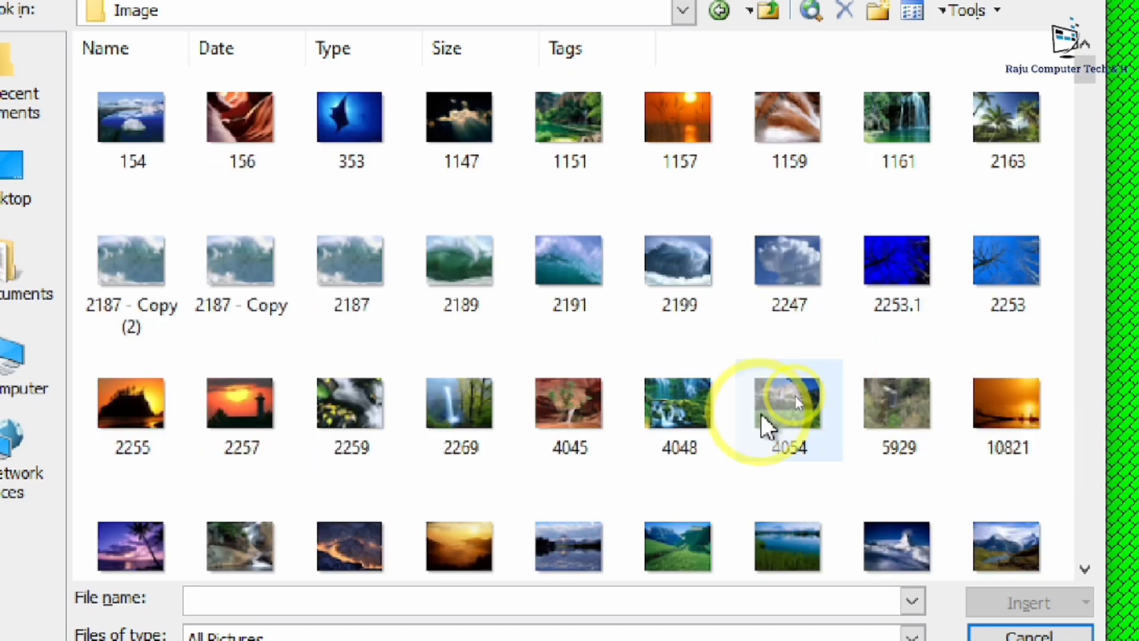
pyautogui.click(783, 422)
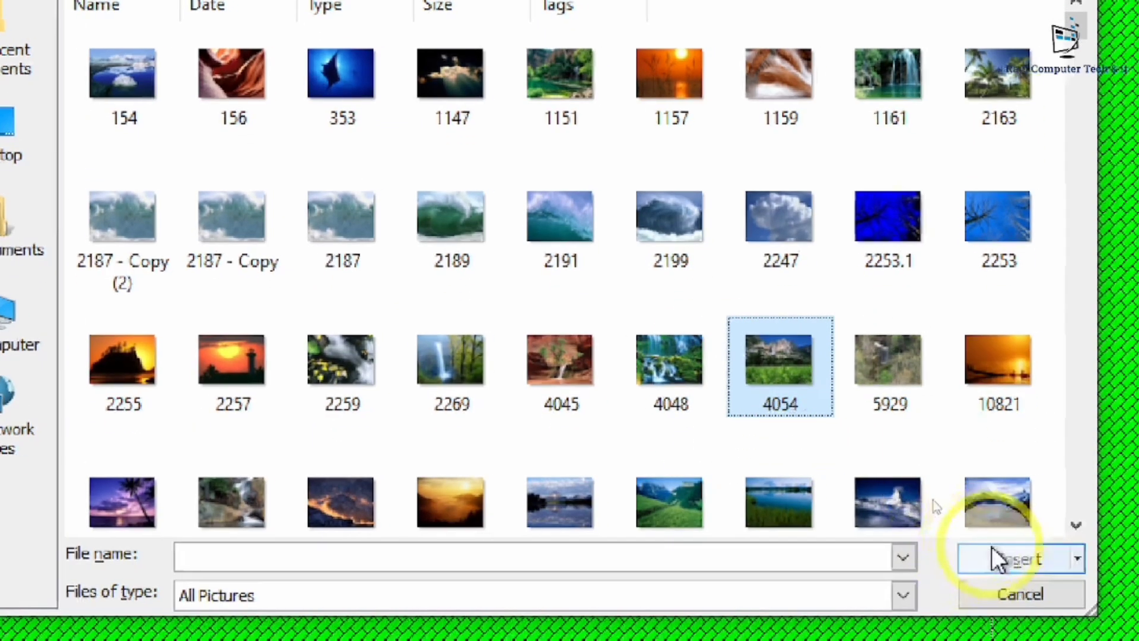
pyautogui.click(996, 558)
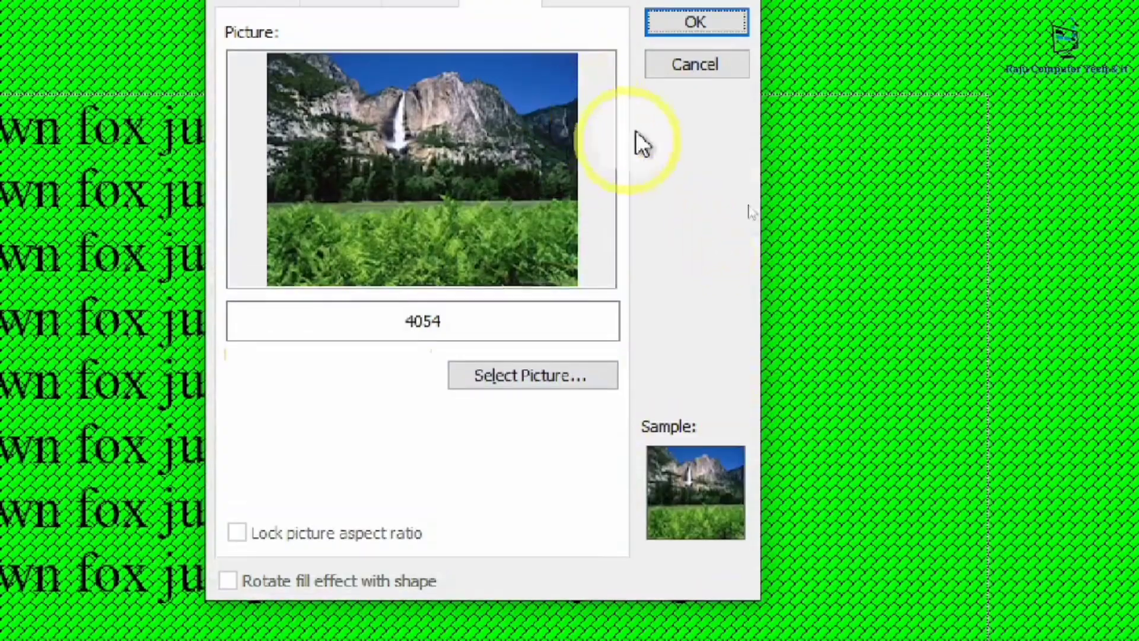
pyautogui.click(698, 30)
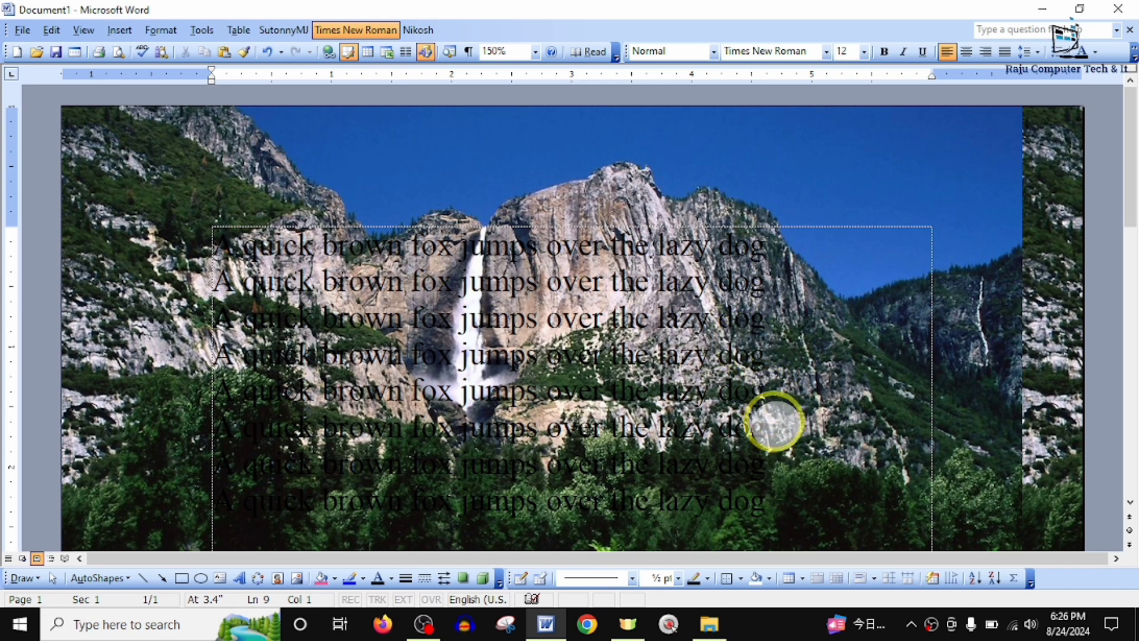
pyautogui.moveTo(772, 466); pyautogui.dragTo(304, 241)
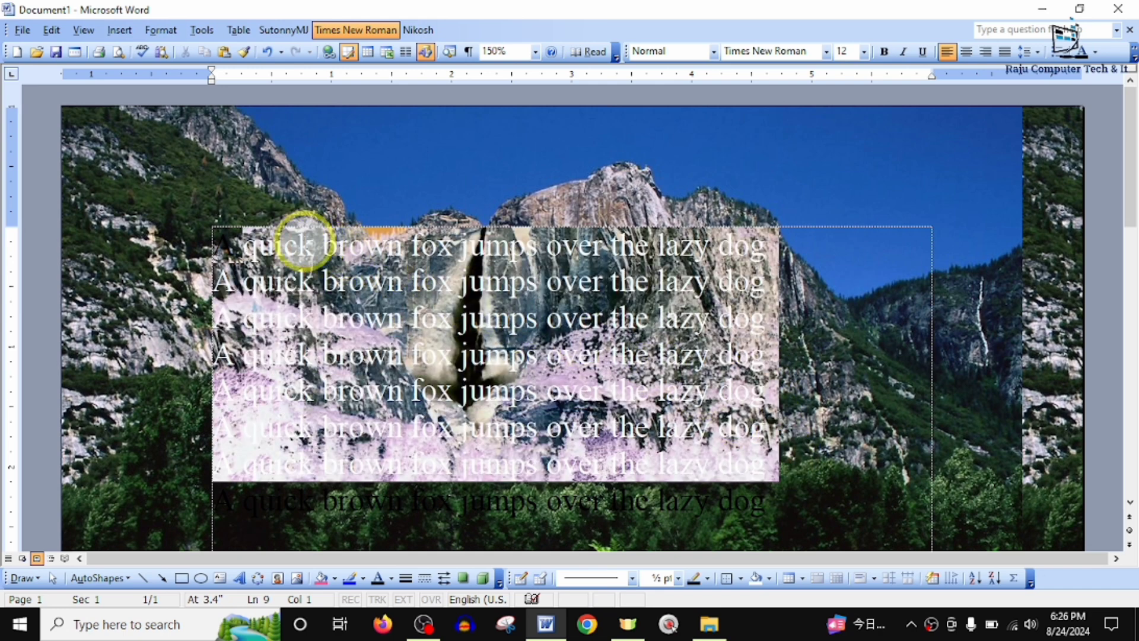
pyautogui.click(388, 247)
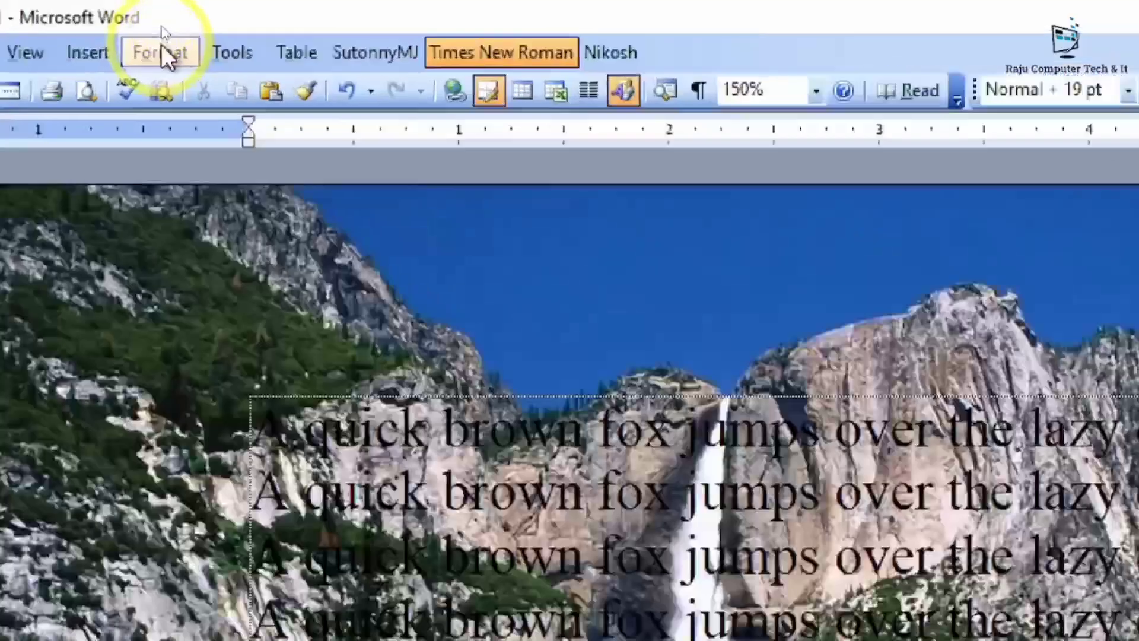
# - Change the page background's picture fill to picture 2189 and check it down the page
pyautogui.click(160, 29)
pyautogui.moveTo(273, 393)
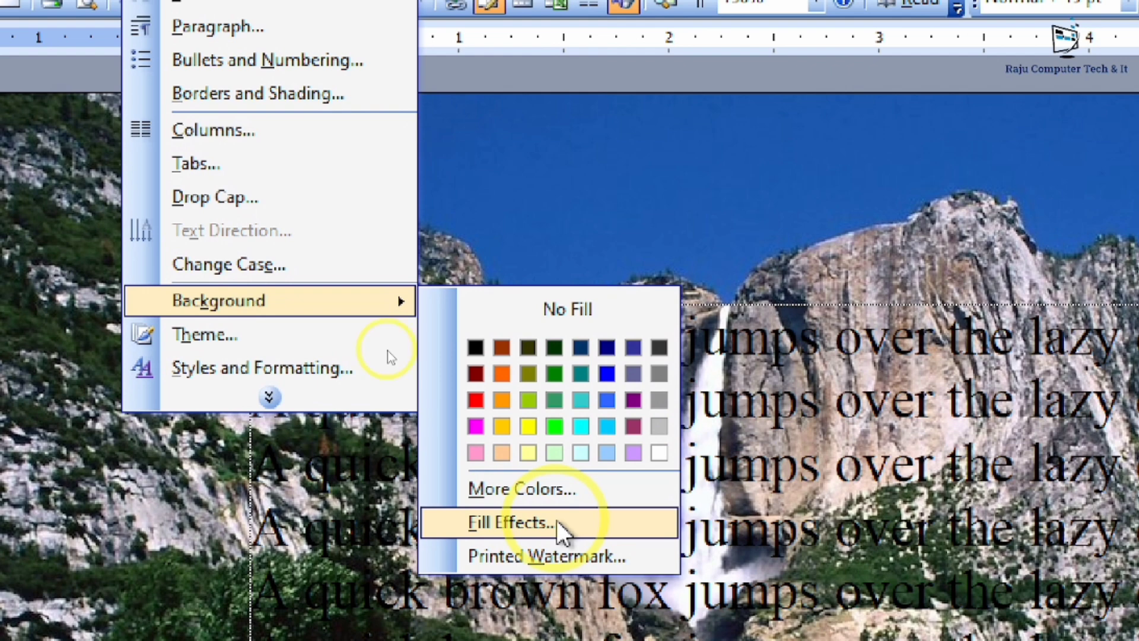
pyautogui.click(557, 520)
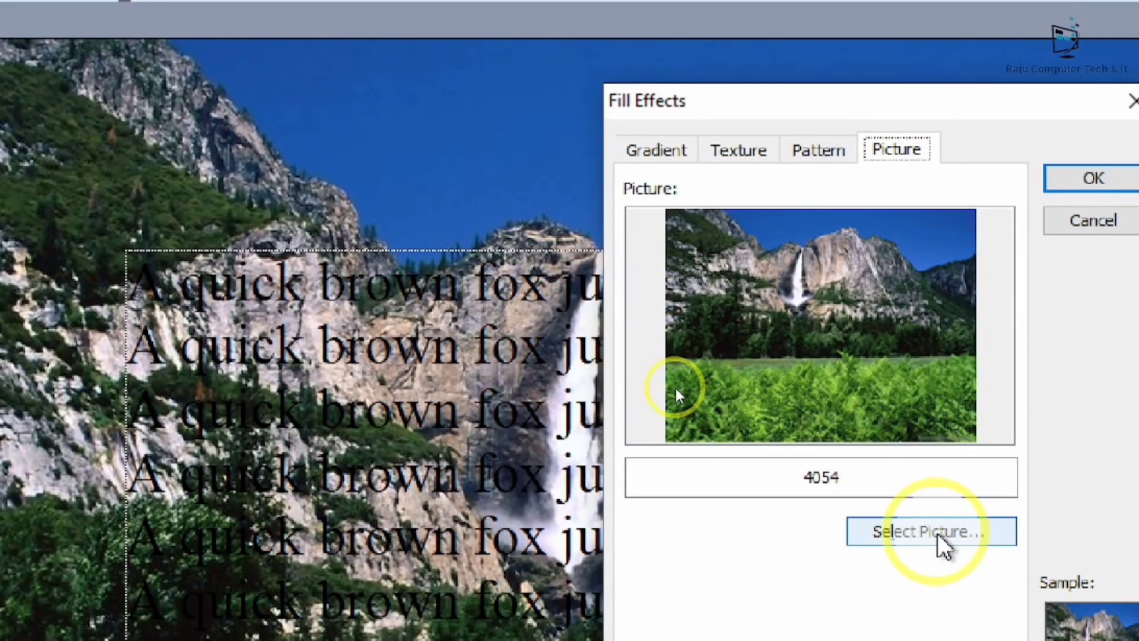
pyautogui.click(938, 532)
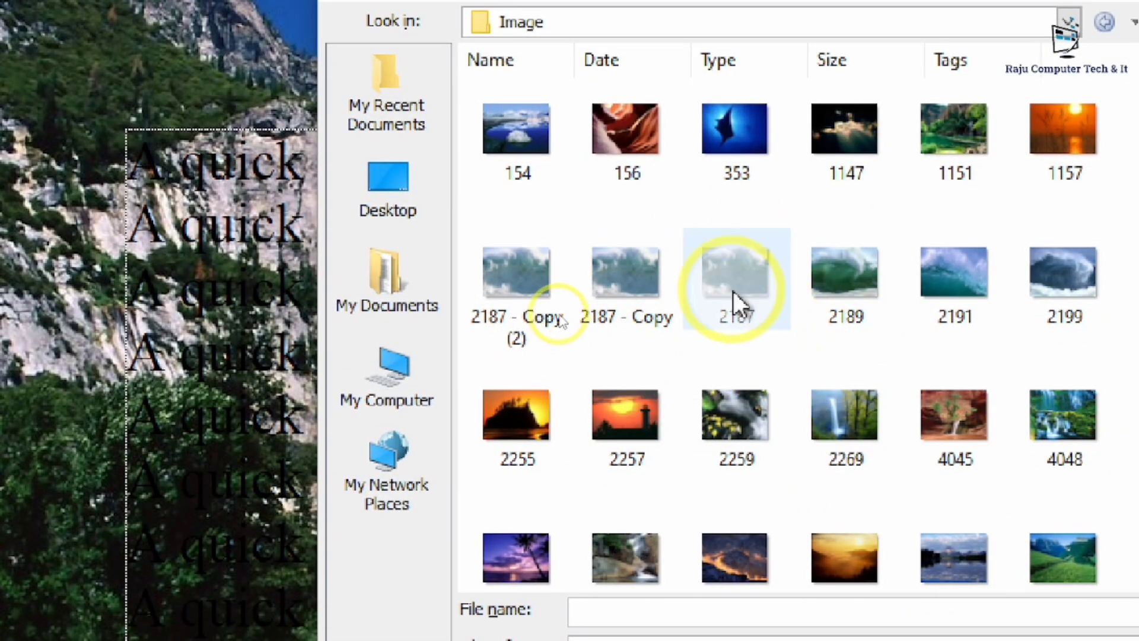
pyautogui.click(734, 274)
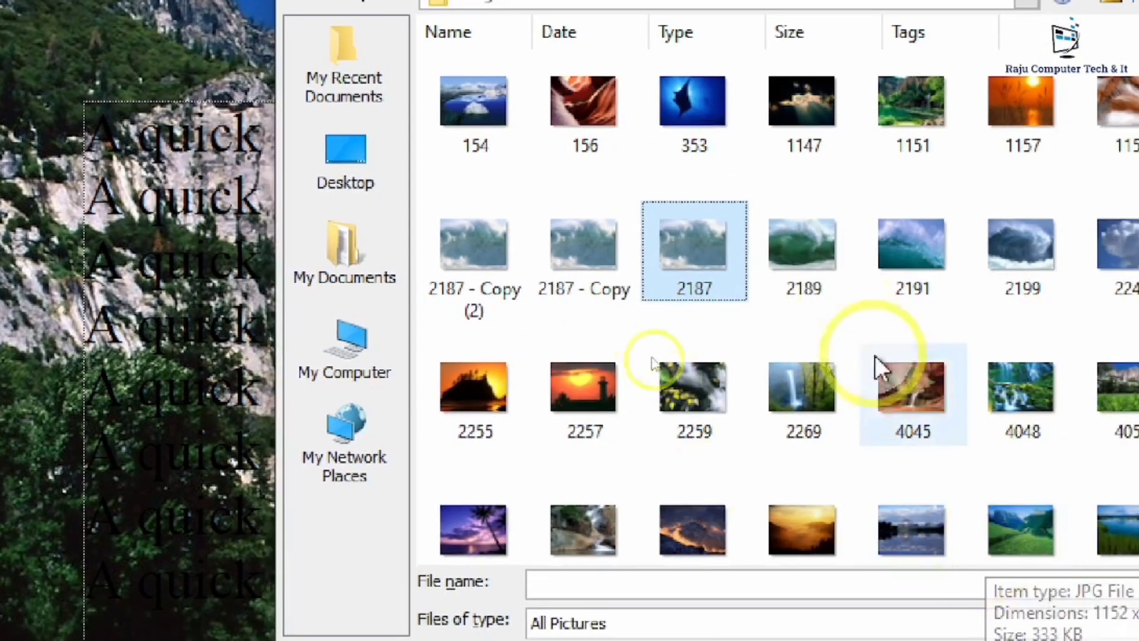
pyautogui.click(849, 261)
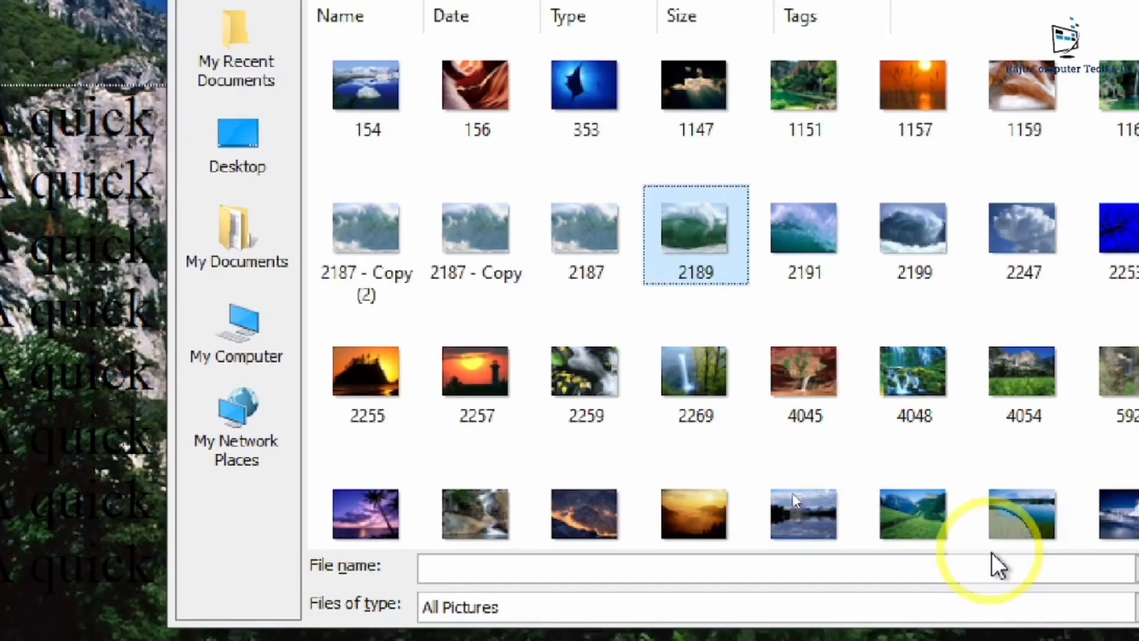
pyautogui.doubleClick(683, 235)
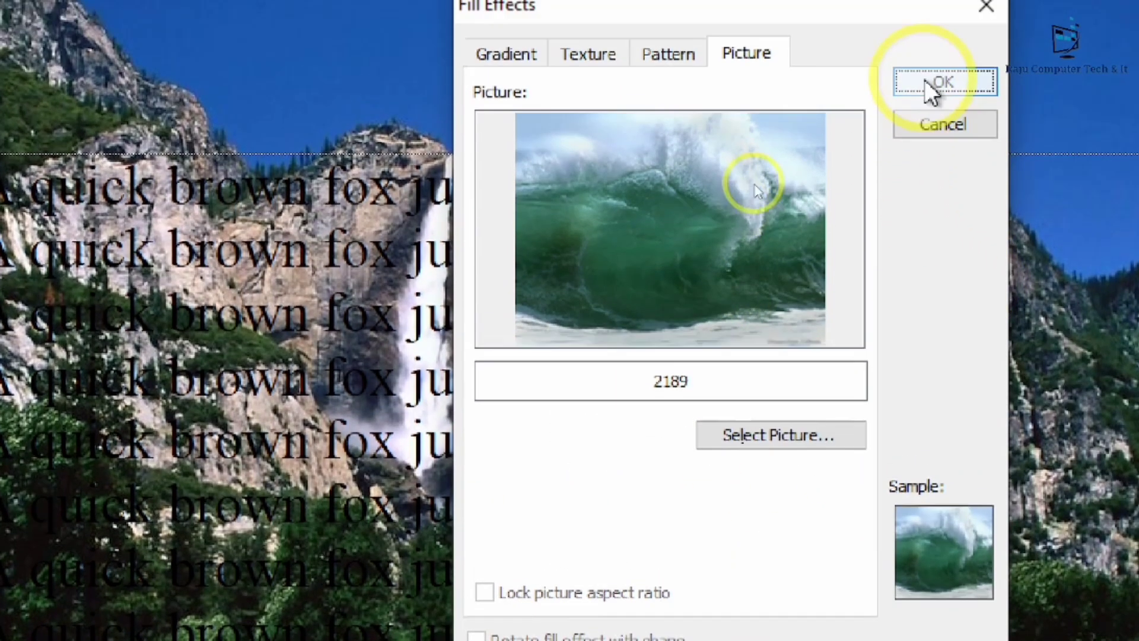
pyautogui.click(937, 16)
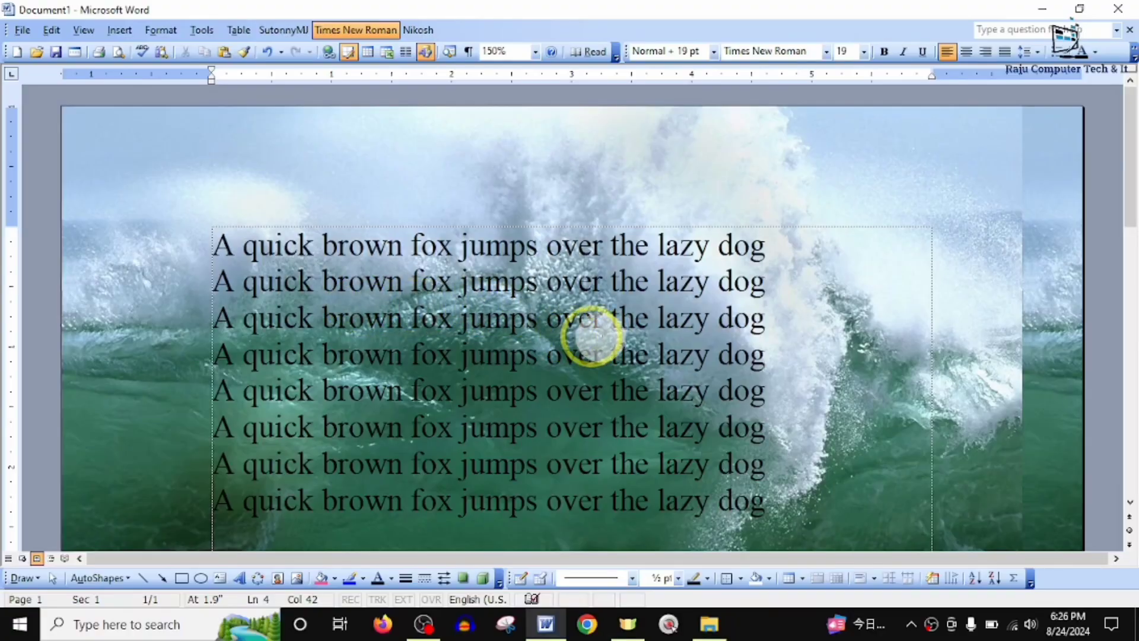
pyautogui.scroll(-2, 646, 341)
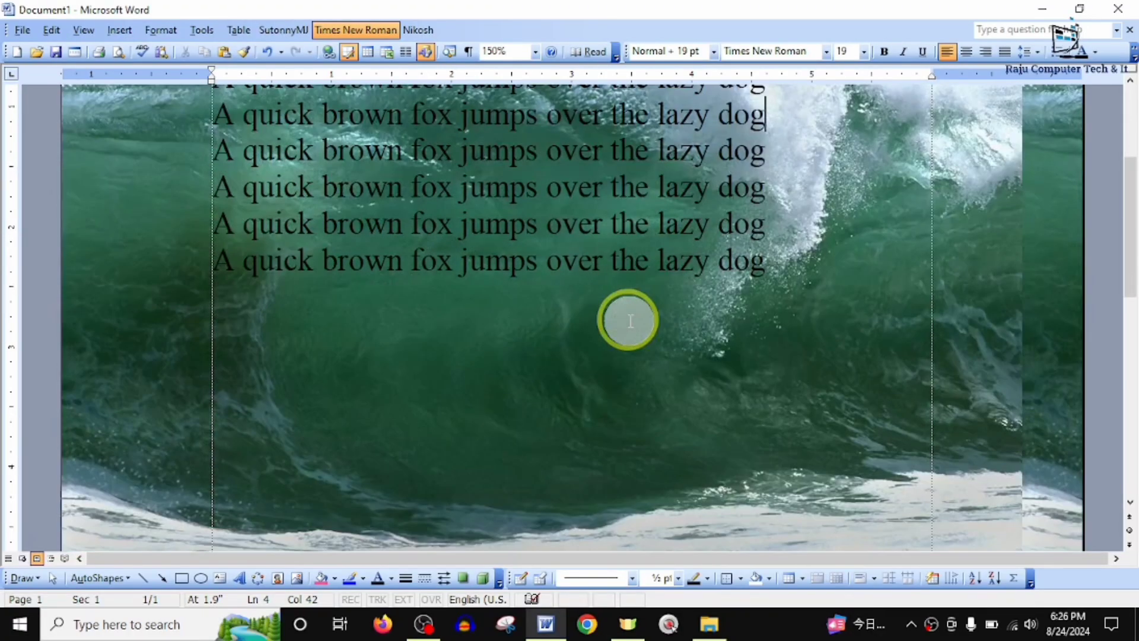
pyautogui.scroll(-10, 631, 320)
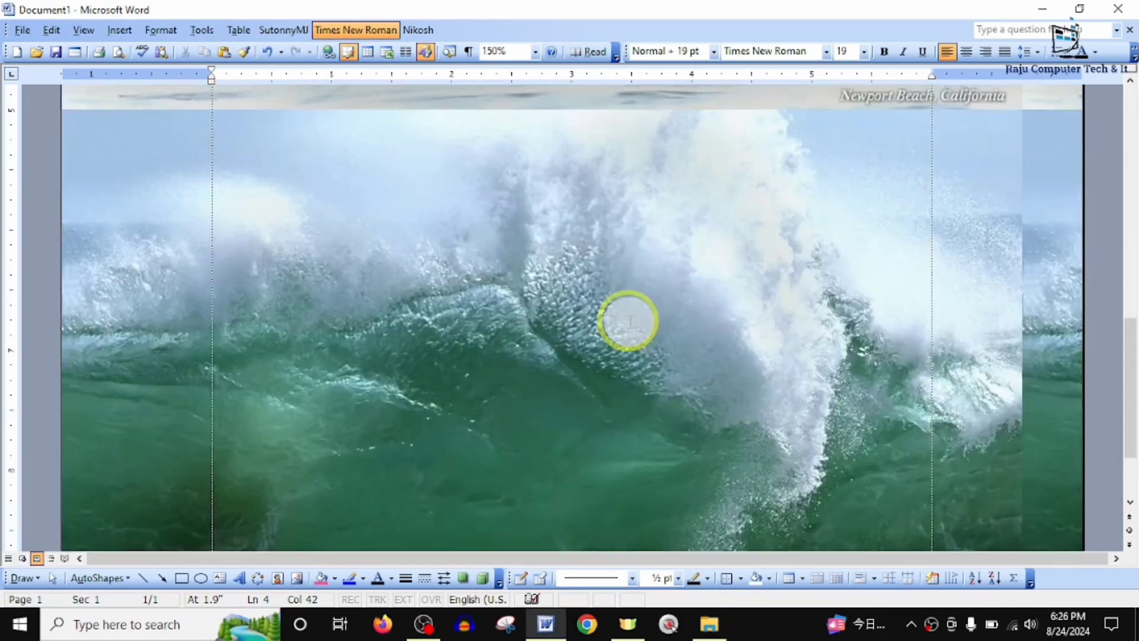
pyautogui.scroll(12, 631, 321)
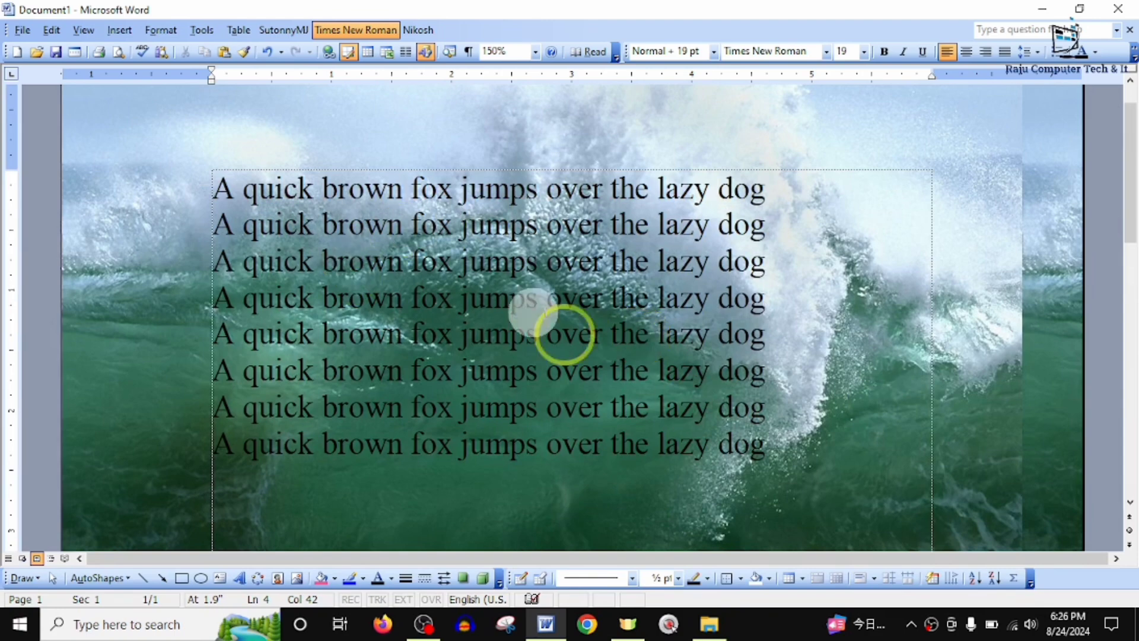
# - Remove the picture from the page background by setting it to No Fill
pyautogui.click(160, 30)
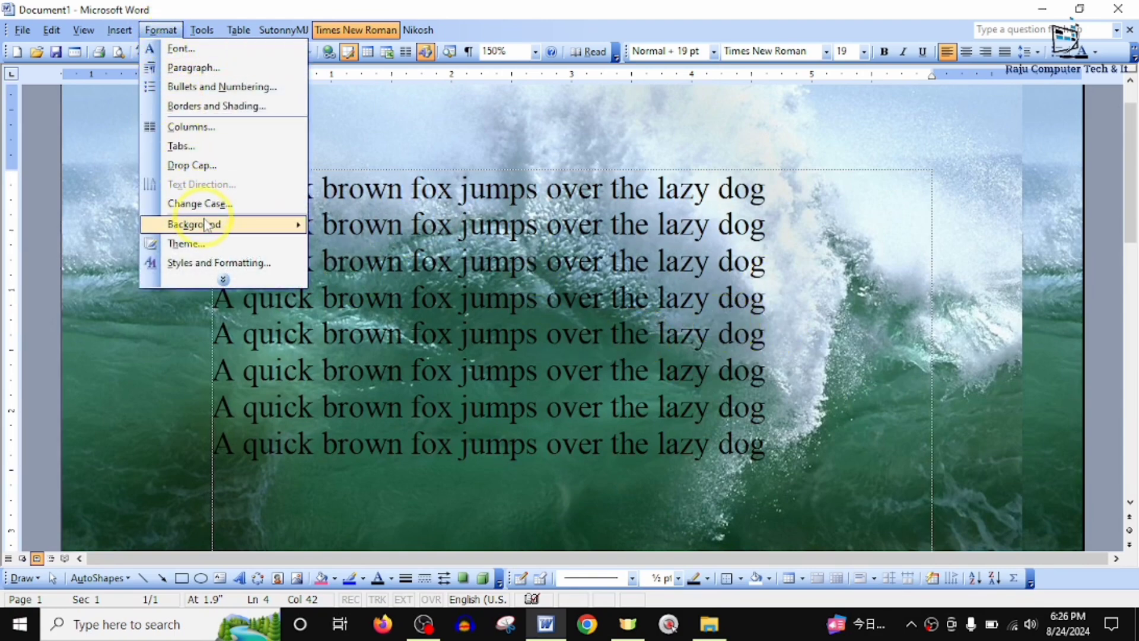
pyautogui.moveTo(211, 229)
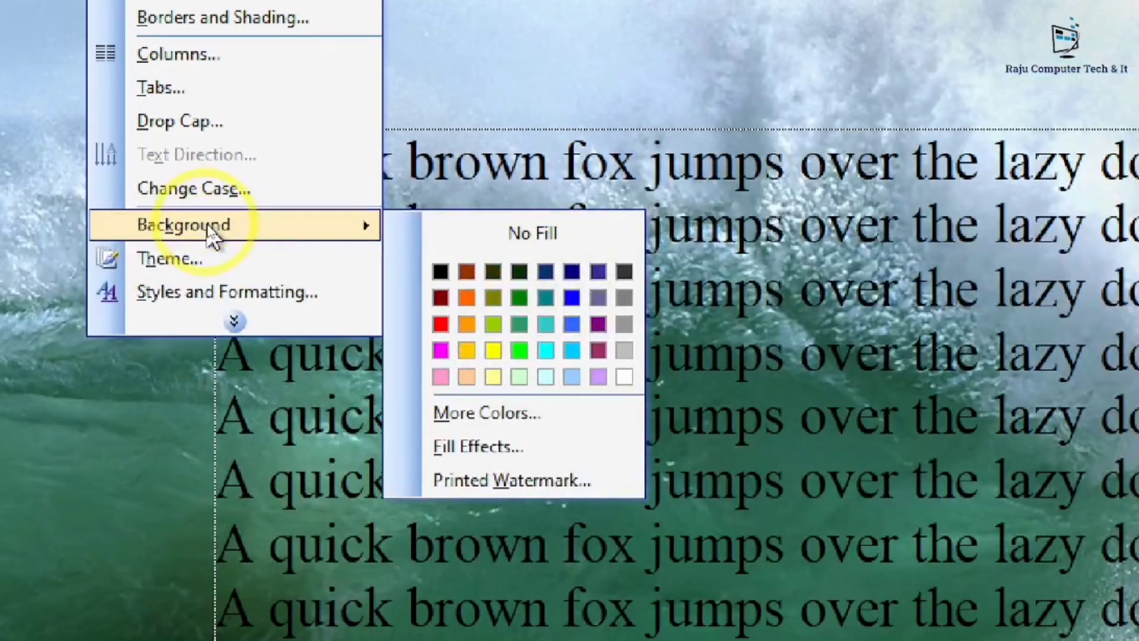
pyautogui.click(497, 234)
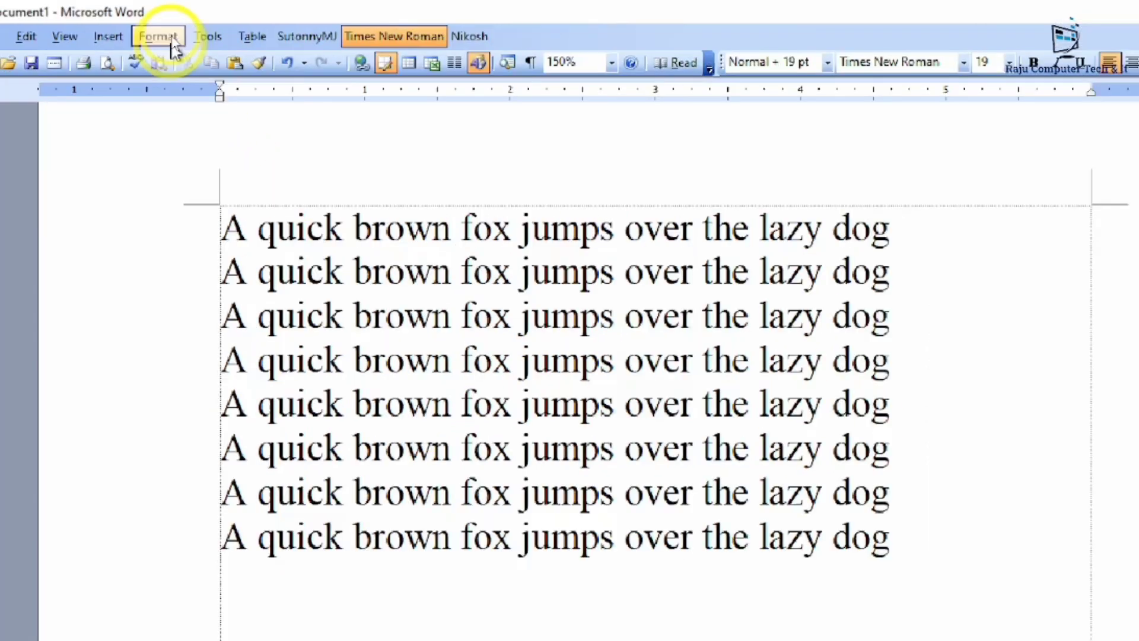
# - Open the printed watermark settings, choose a picture watermark and open the picture file selection
pyautogui.click(169, 33)
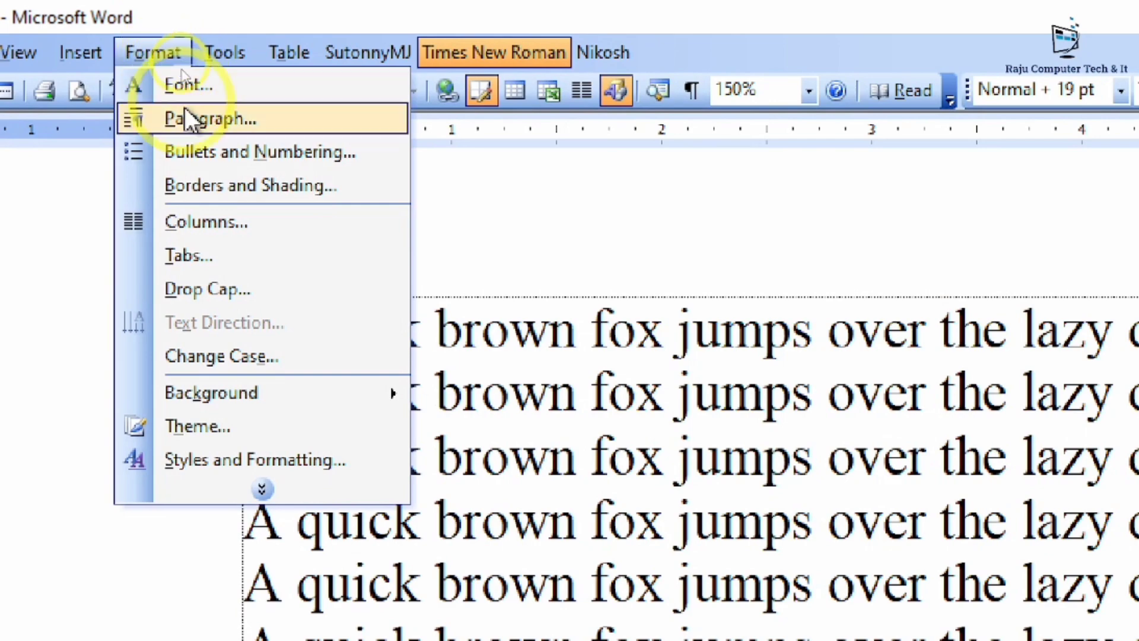
pyautogui.moveTo(262, 392)
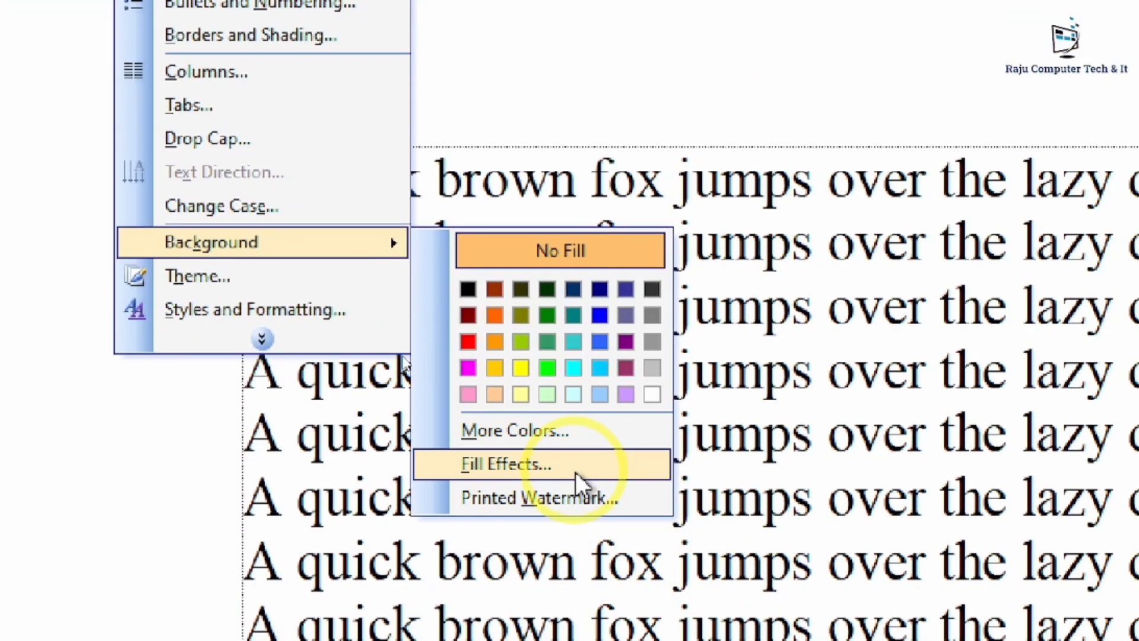
pyautogui.click(597, 502)
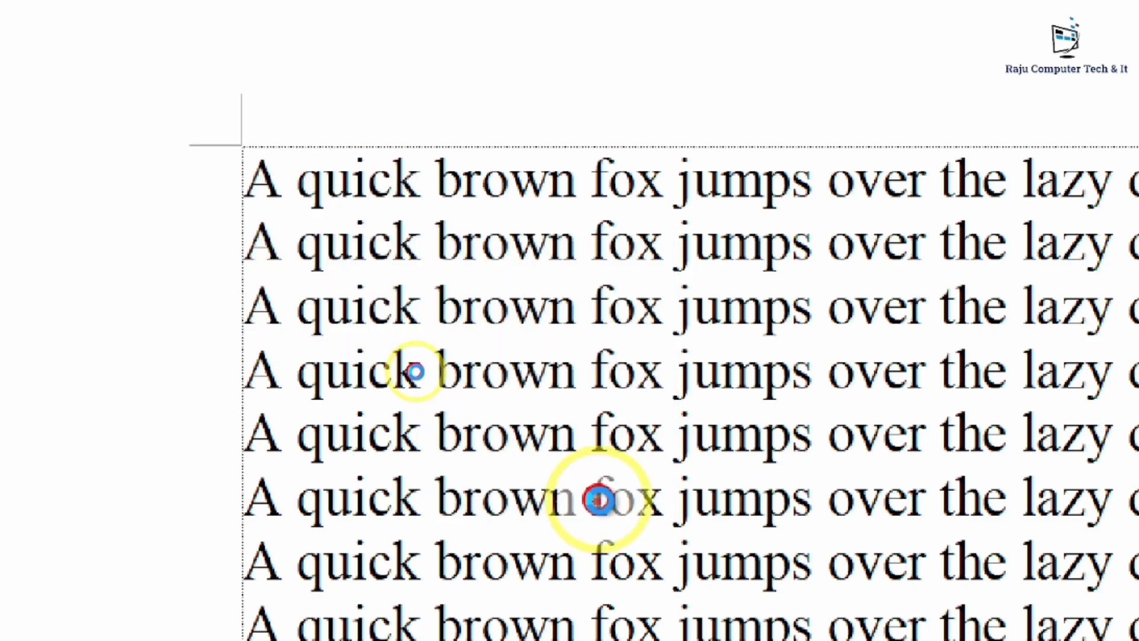
pyautogui.scroll(-5, 926, 543)
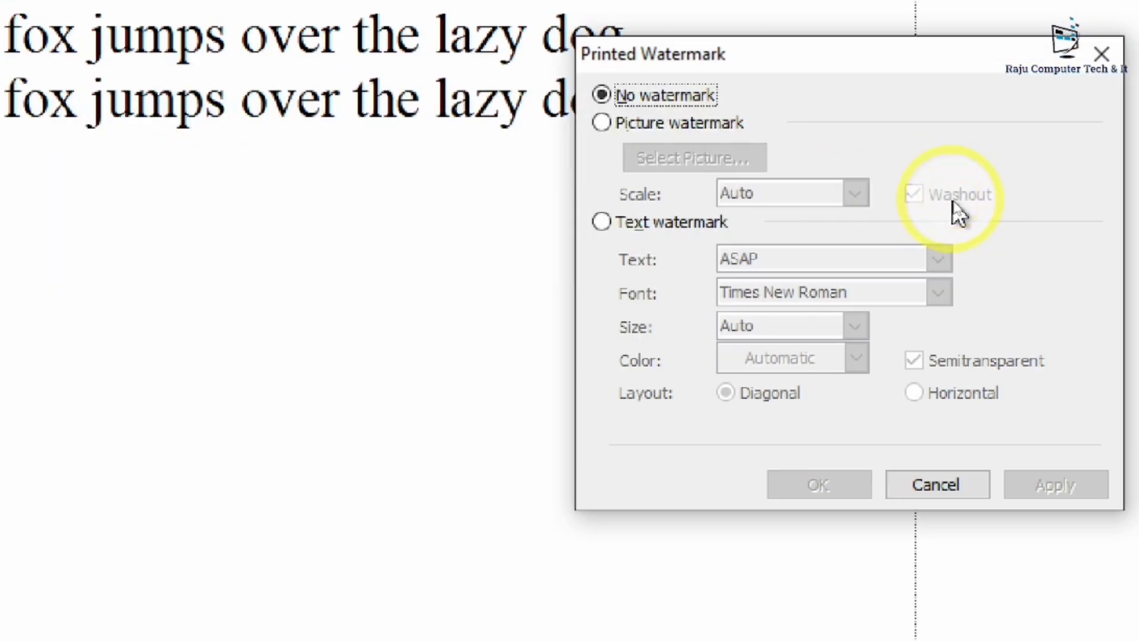
pyautogui.click(604, 123)
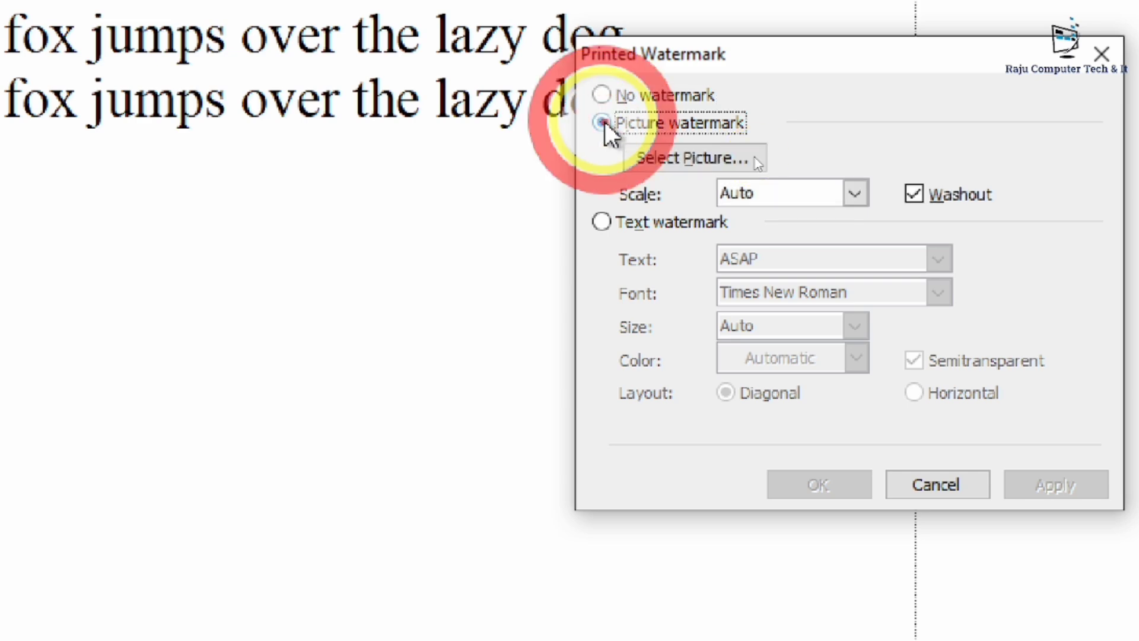
pyautogui.click(714, 155)
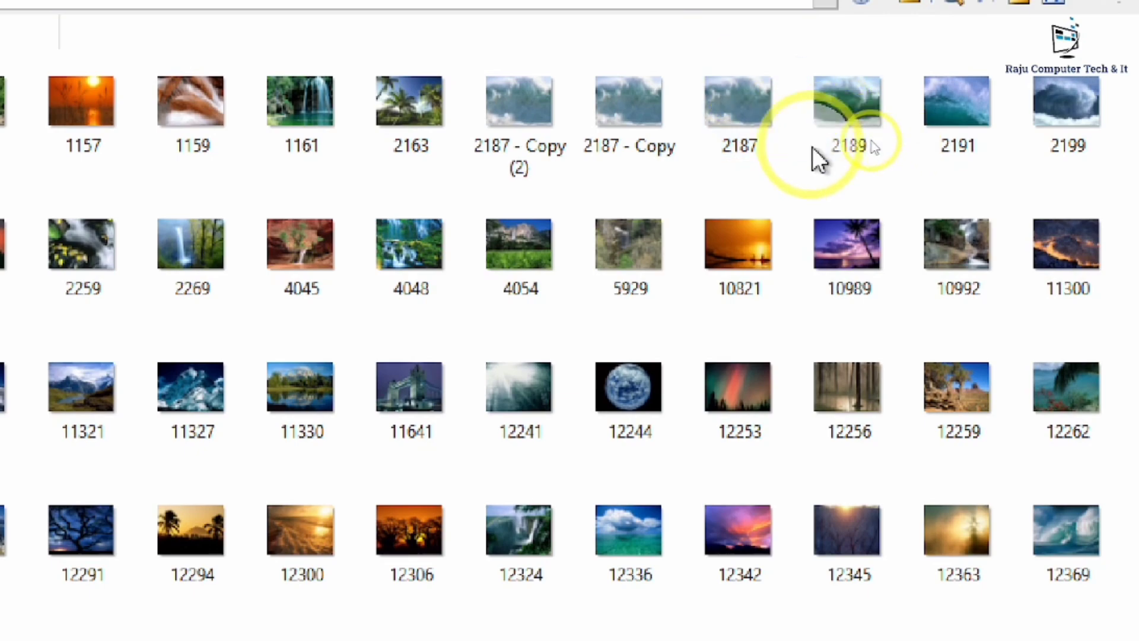
# - Choose picture 2189 for the watermark and apply it with Auto scale and Washout on
pyautogui.click(834, 65)
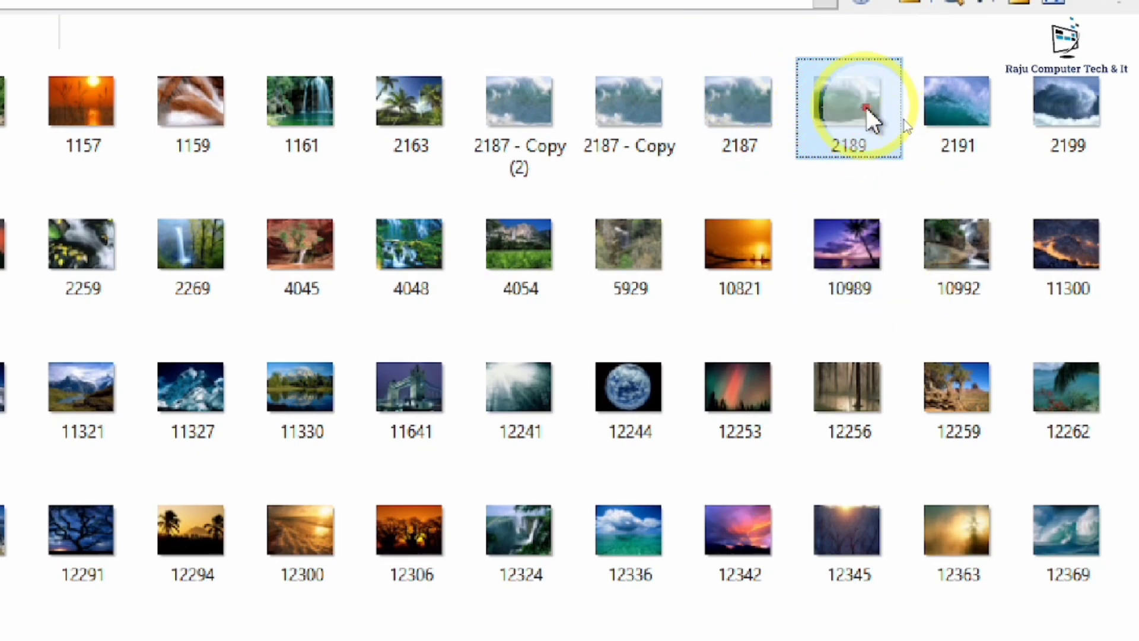
pyautogui.doubleClick(866, 108)
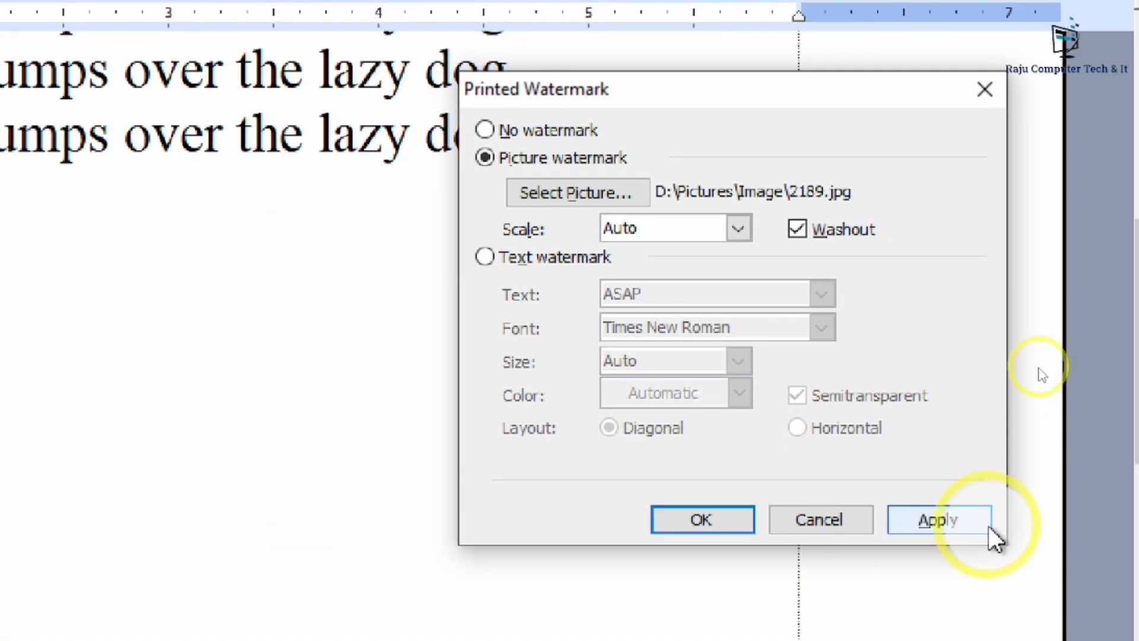
pyautogui.click(949, 526)
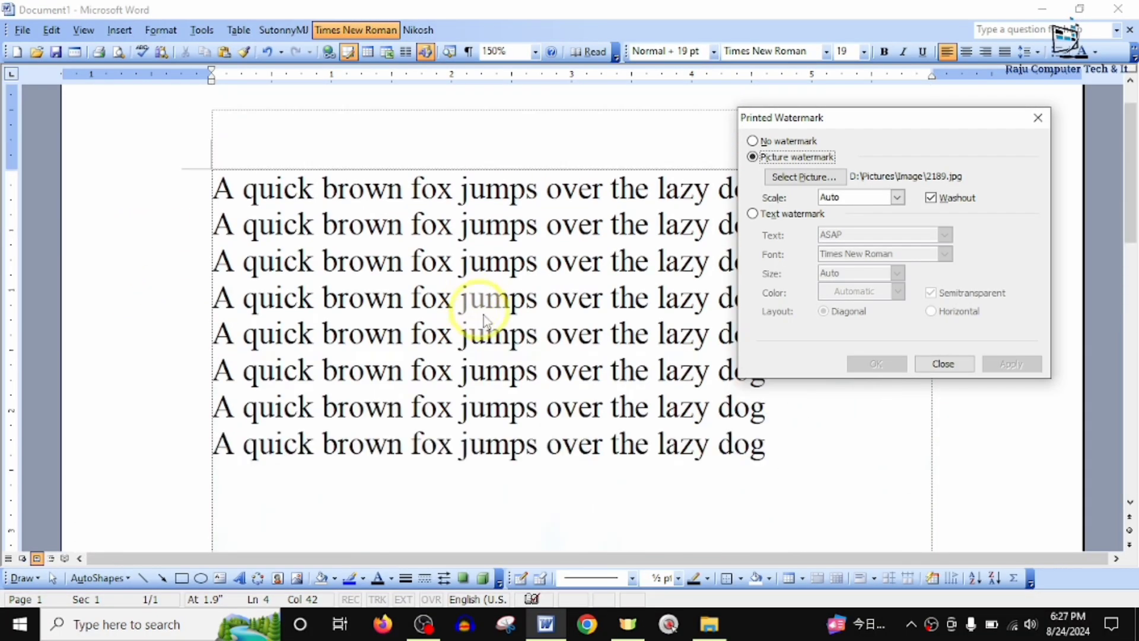
pyautogui.scroll(1, 483, 320)
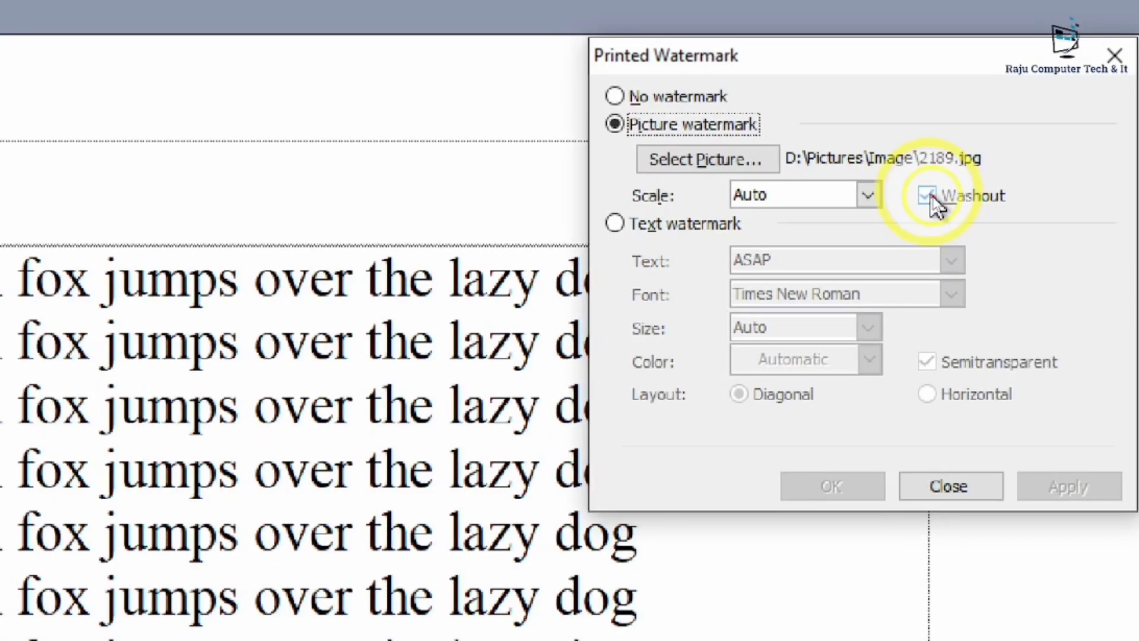
# - Turn off Washout for the picture watermark, apply the change and check the watermark down the page
pyautogui.click(929, 197)
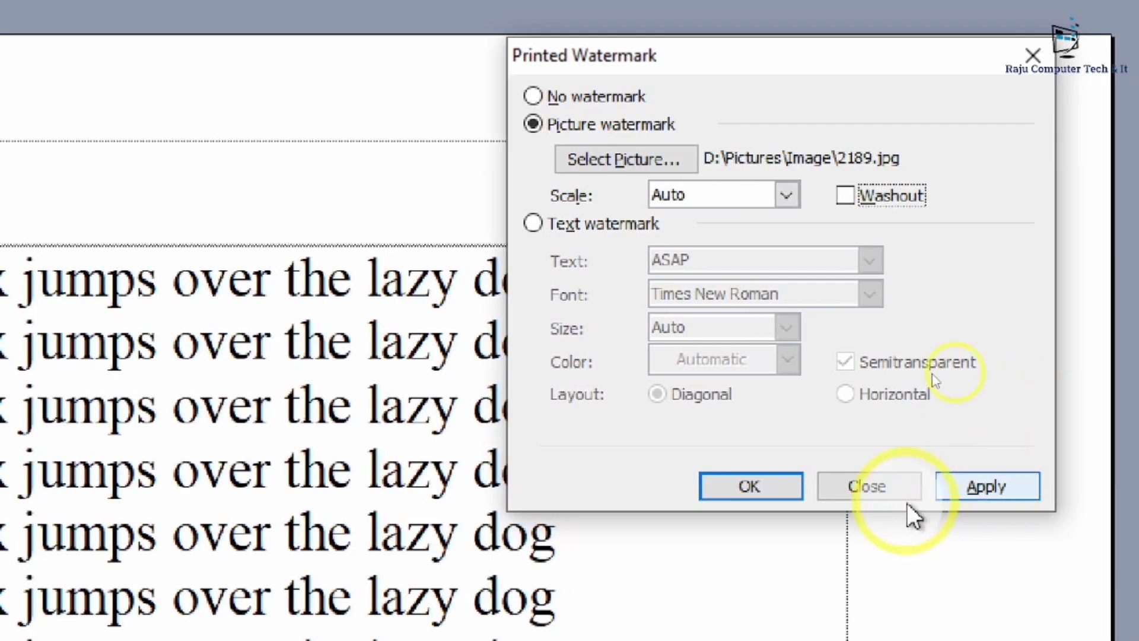
pyautogui.click(749, 486)
pyautogui.scroll(-3, 609, 338)
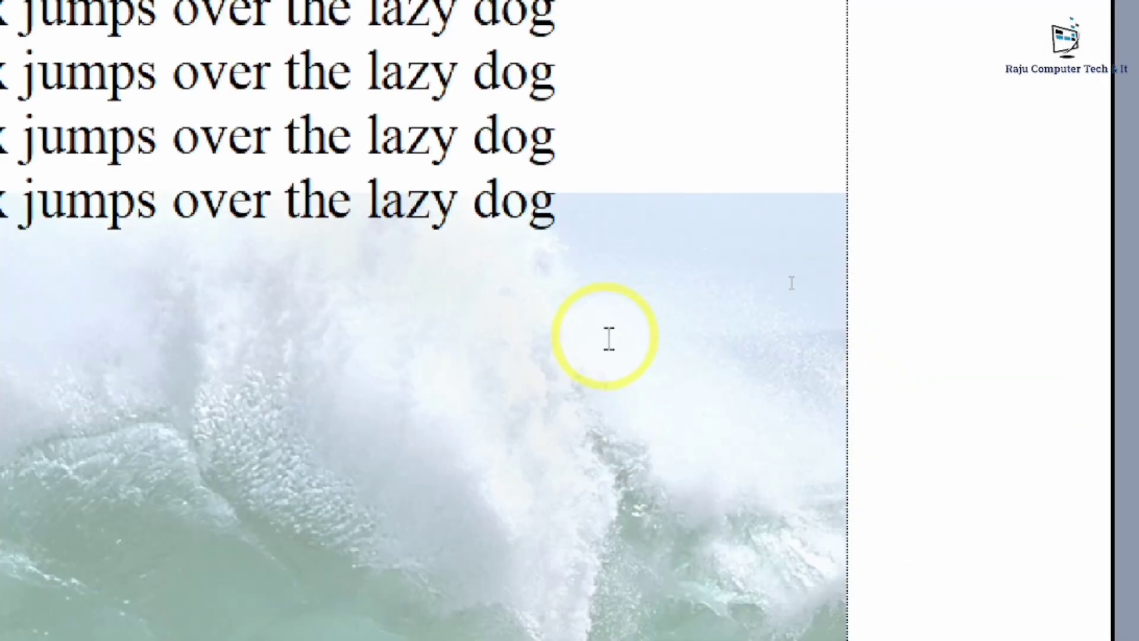
pyautogui.scroll(-3, 581, 359)
pyautogui.scroll(3, 496, 384)
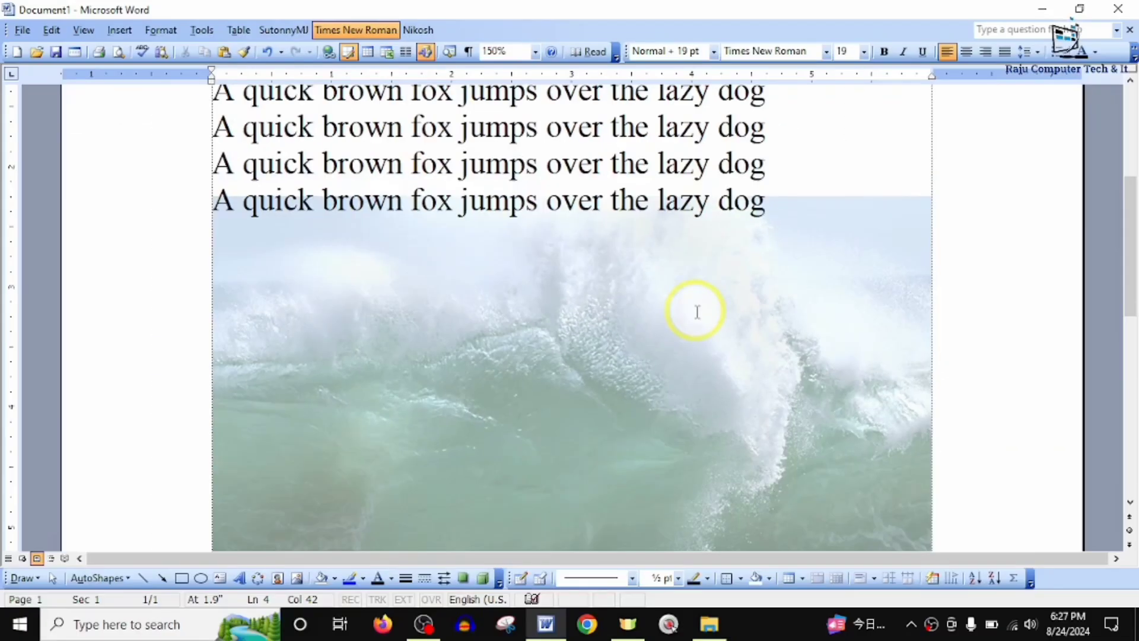
pyautogui.scroll(-4, 697, 311)
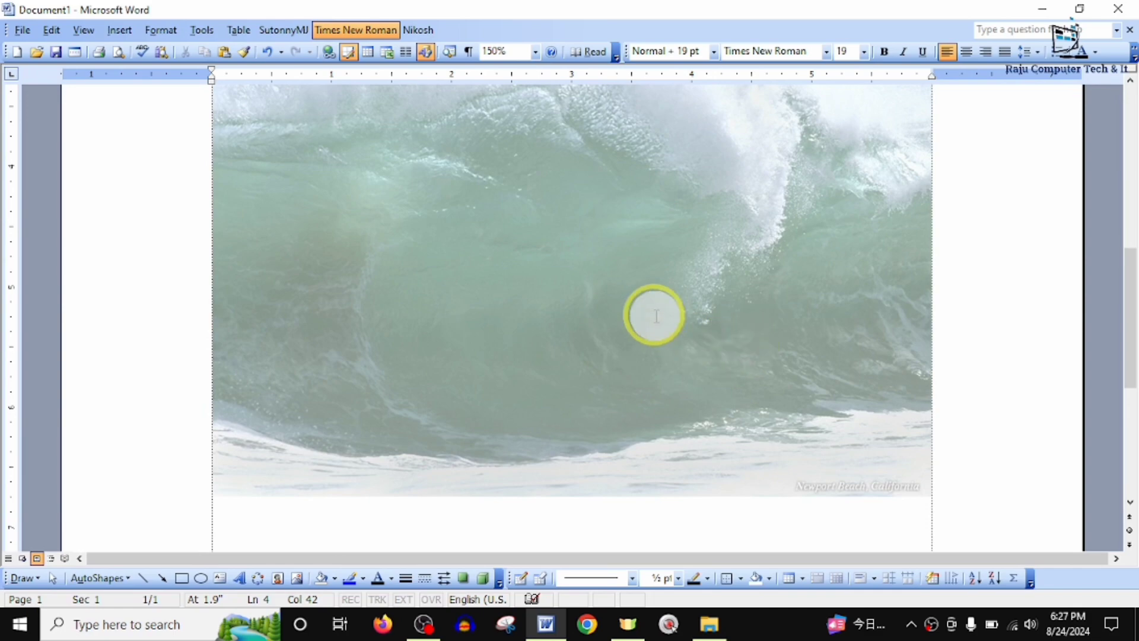
pyautogui.scroll(5, 655, 313)
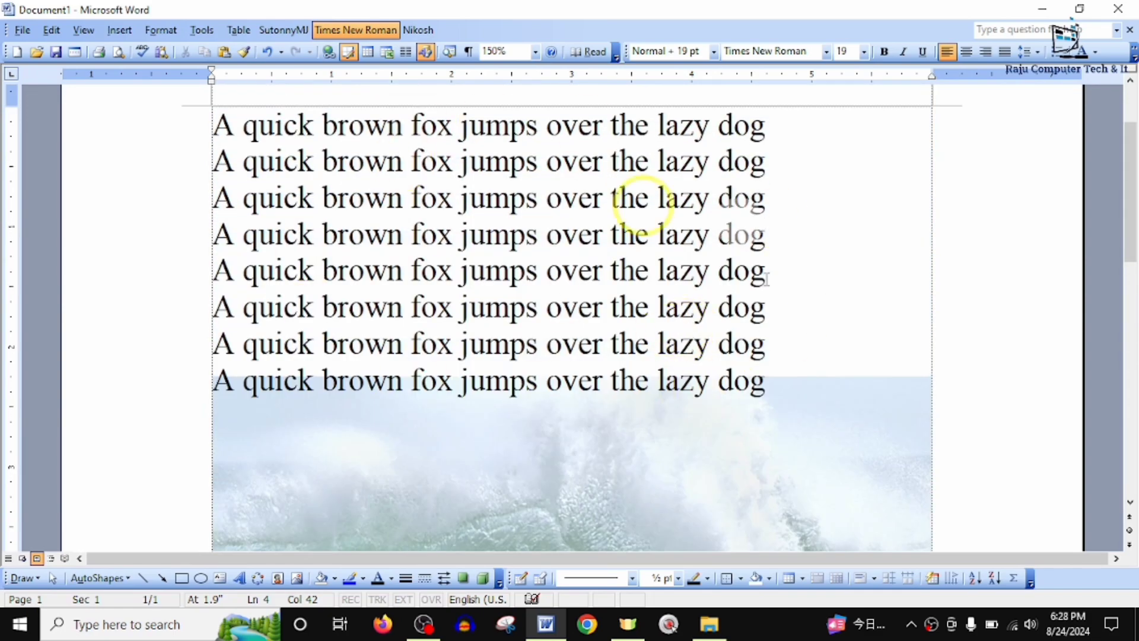
pyautogui.scroll(-4, 730, 364)
pyautogui.scroll(5, 580, 400)
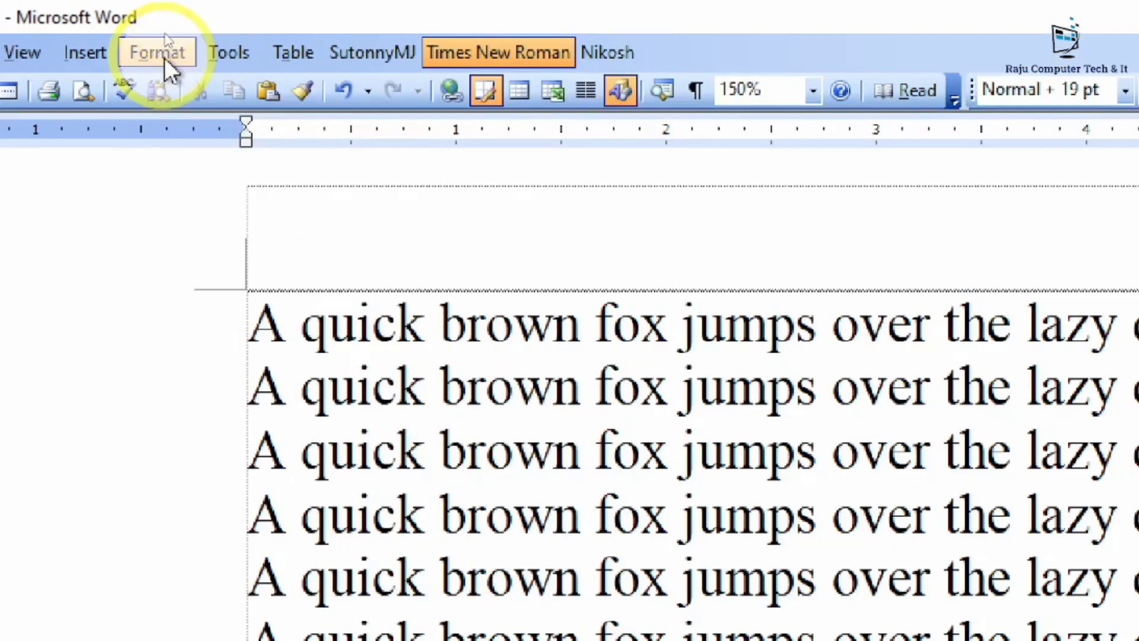
pyautogui.click(164, 31)
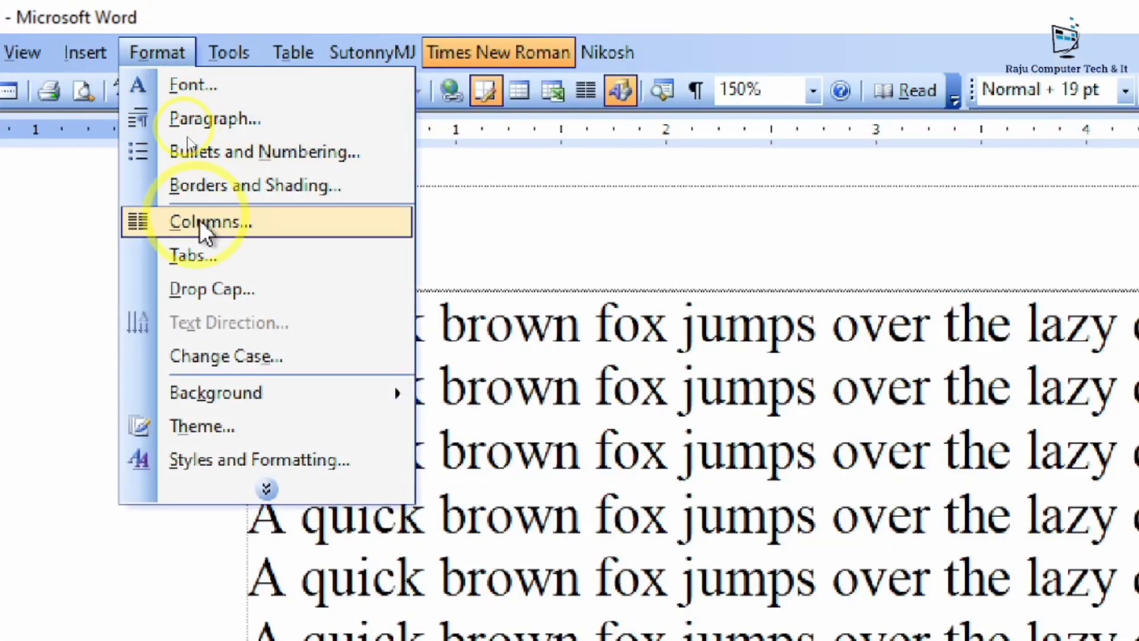
pyautogui.click(247, 392)
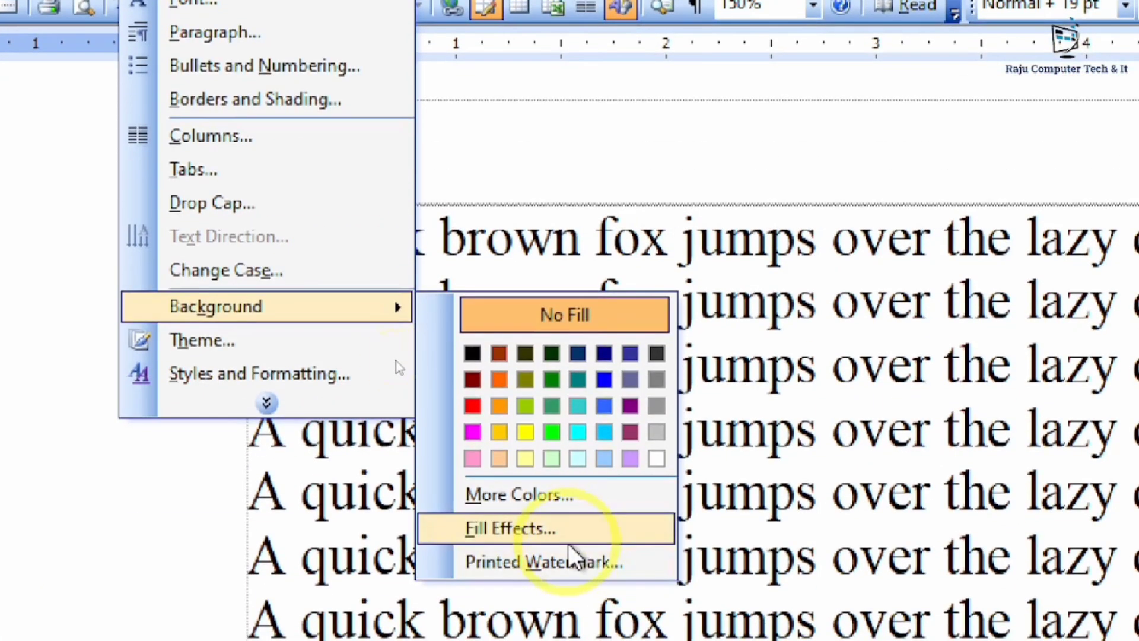
pyautogui.click(584, 616)
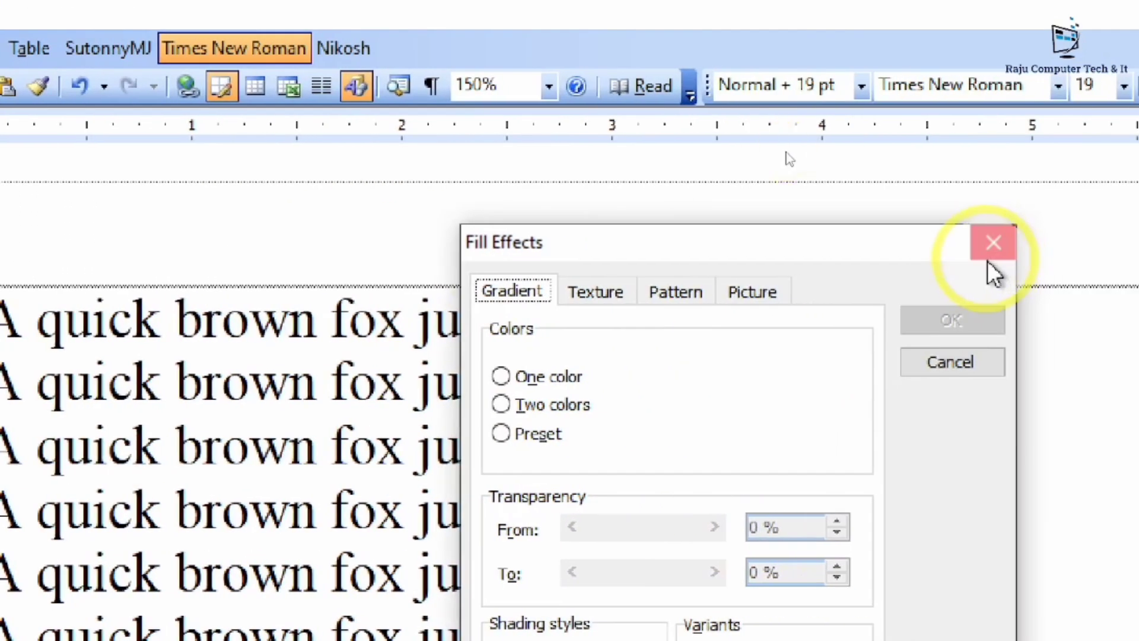
pyautogui.click(989, 259)
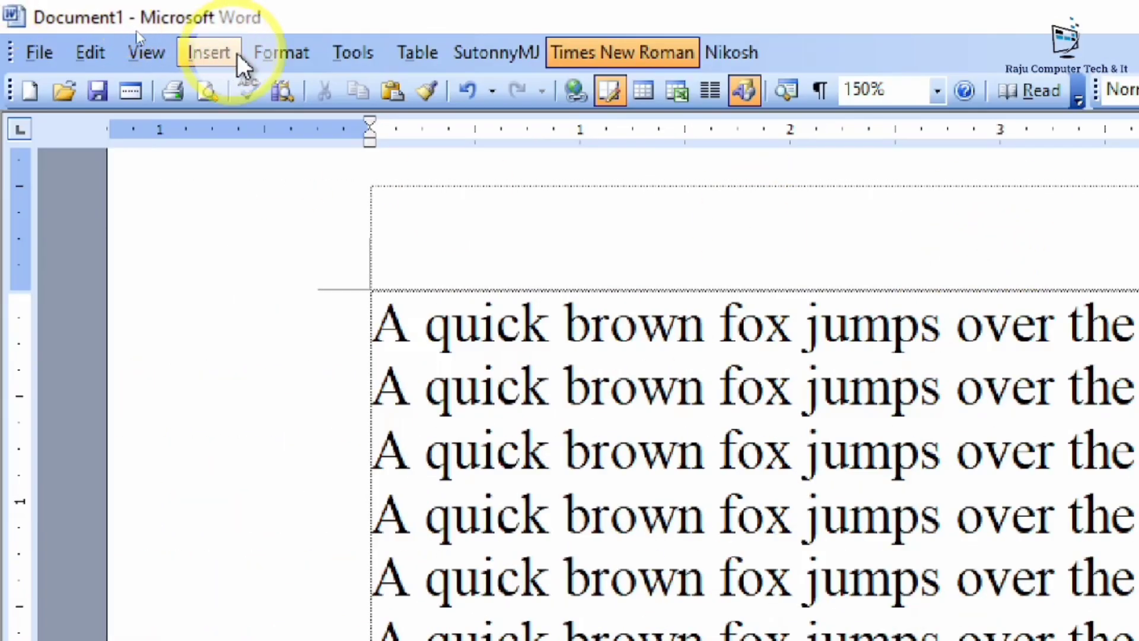
# - Set the picture watermark's scale to 150% in the printed watermark settings and apply it
pyautogui.click(280, 52)
pyautogui.click(335, 392)
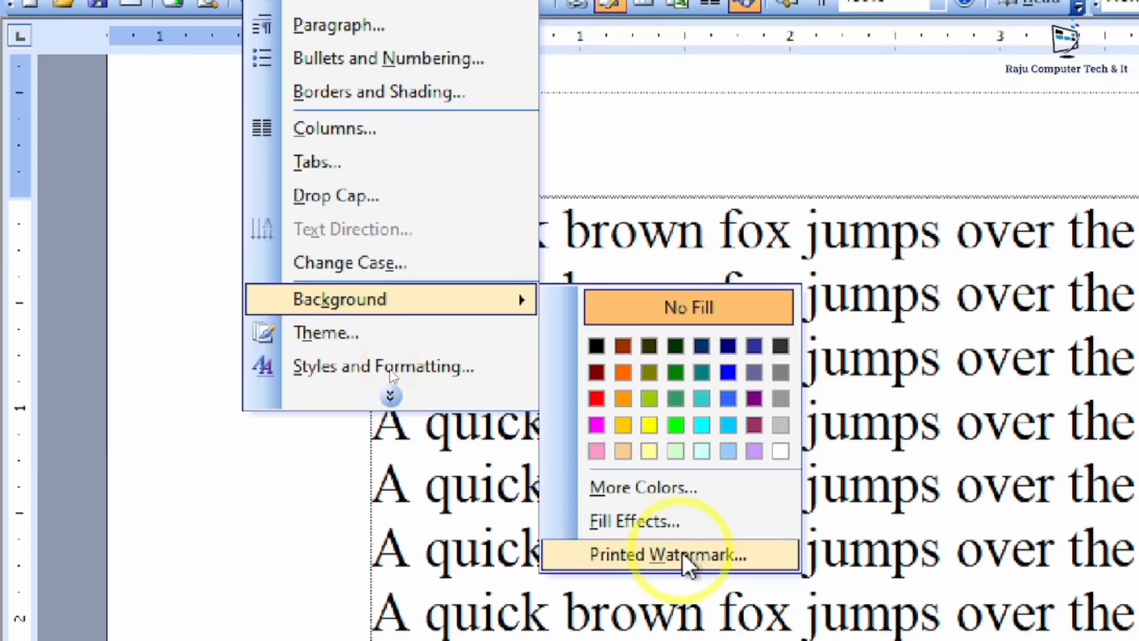
pyautogui.click(683, 553)
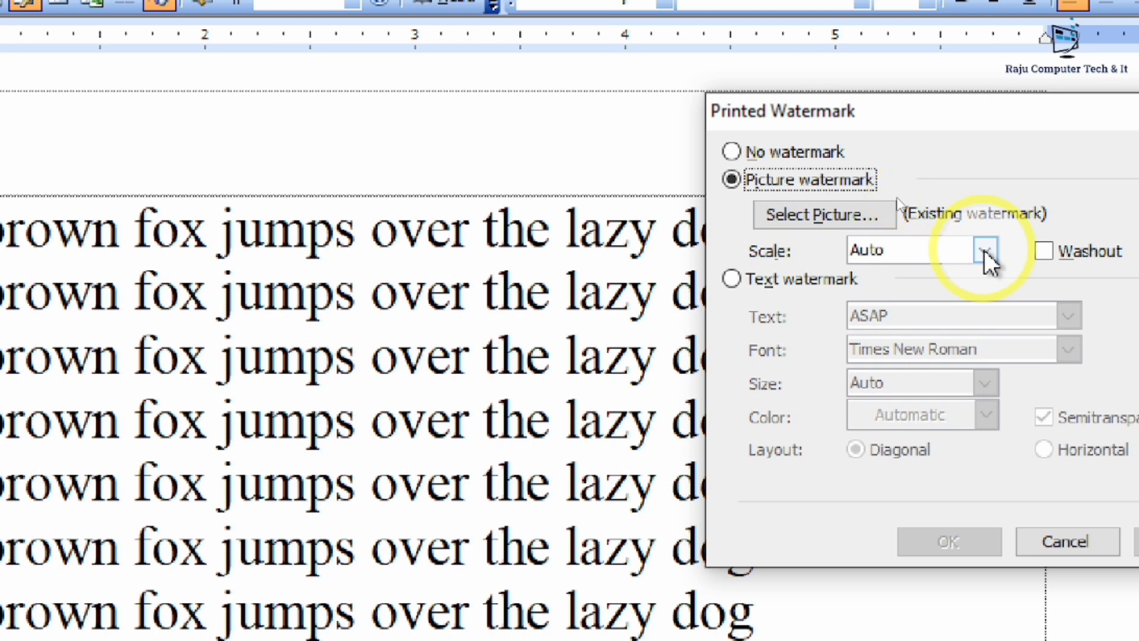
pyautogui.click(985, 251)
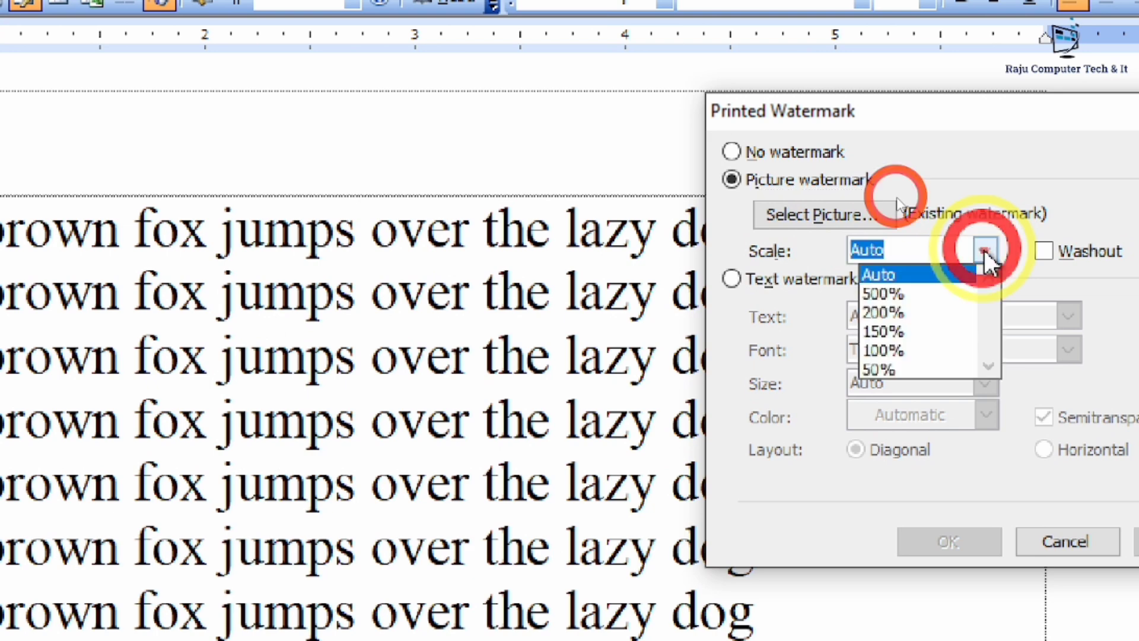
pyautogui.click(903, 334)
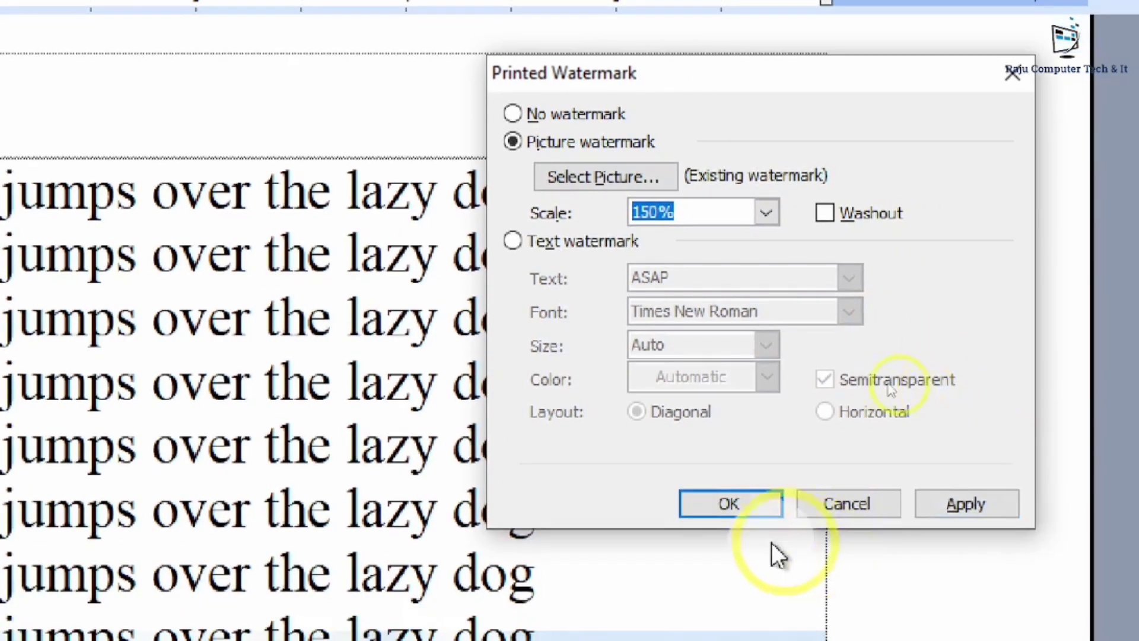
pyautogui.click(923, 545)
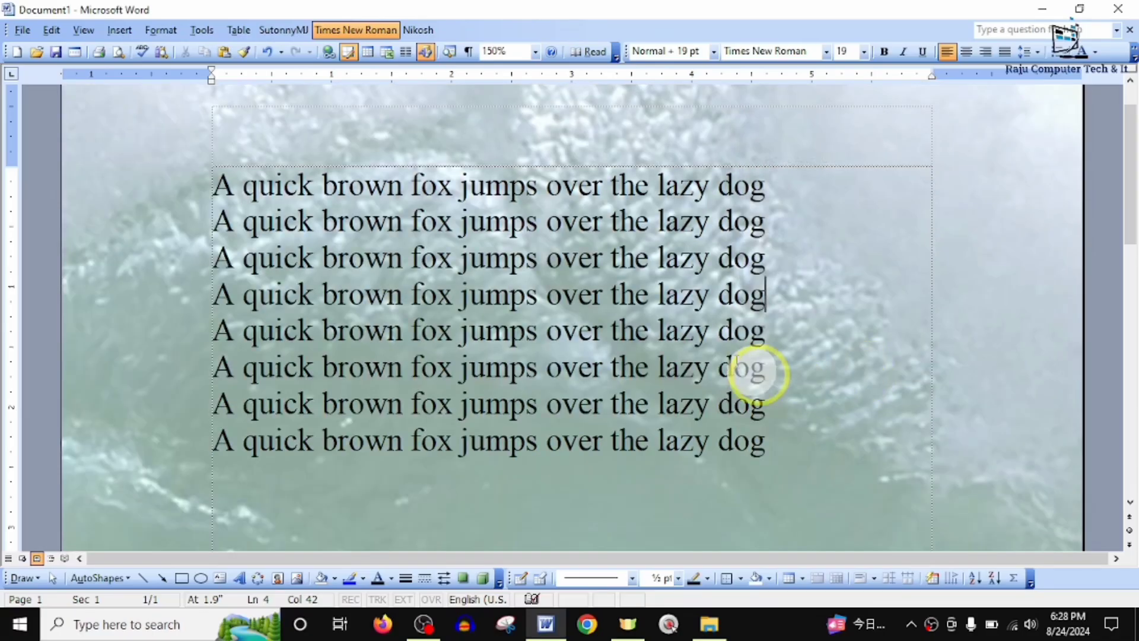
# - Examine how the 150% picture watermark covers the whole page, from header to footer and at different zoom levels
pyautogui.scroll(-10, 757, 373)
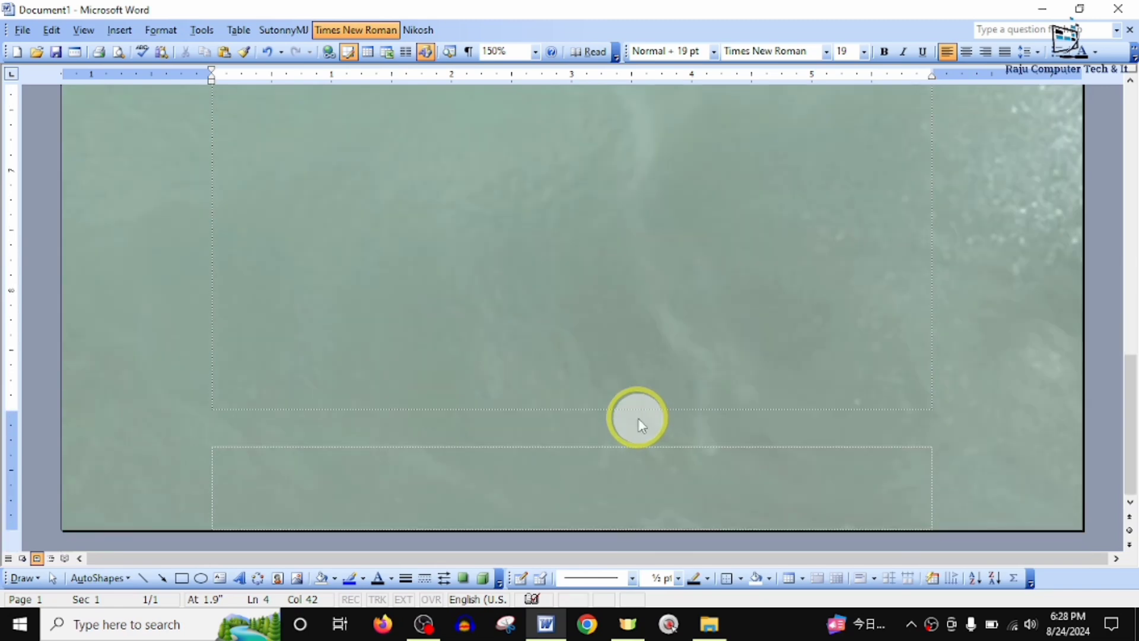
pyautogui.scroll(8, 639, 418)
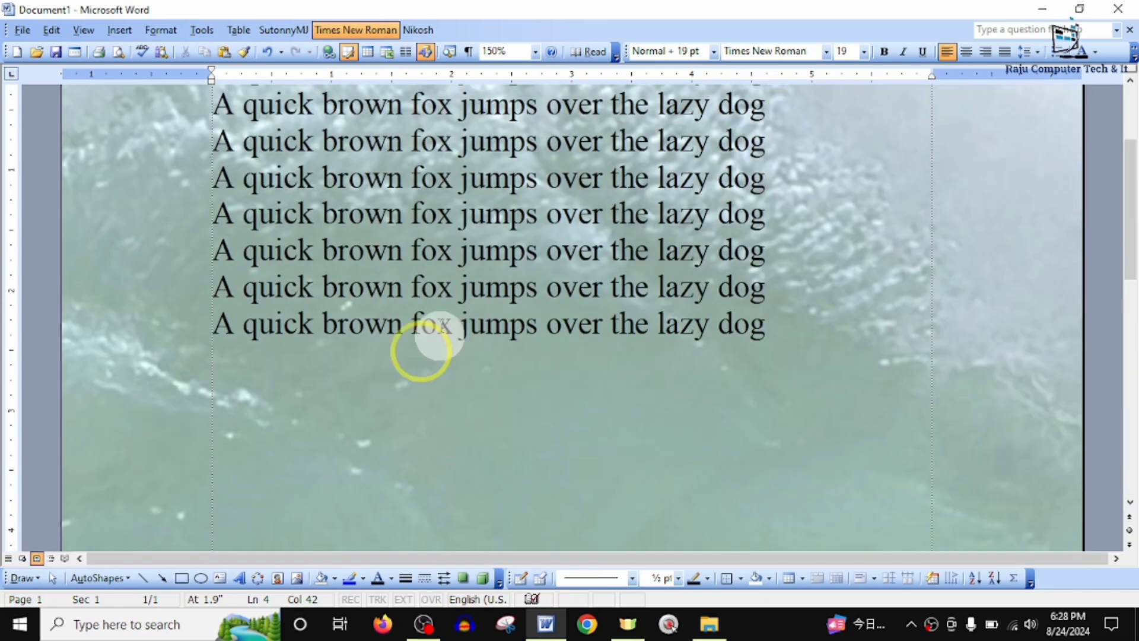
pyautogui.scroll(-10, 729, 415)
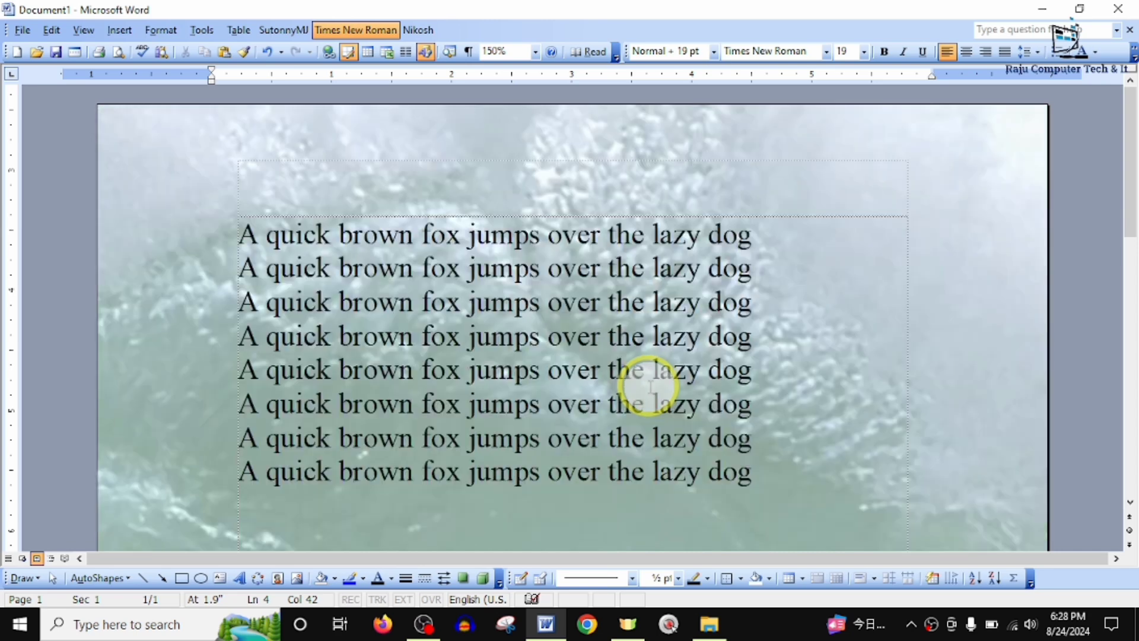
pyautogui.scroll(-14, 650, 382)
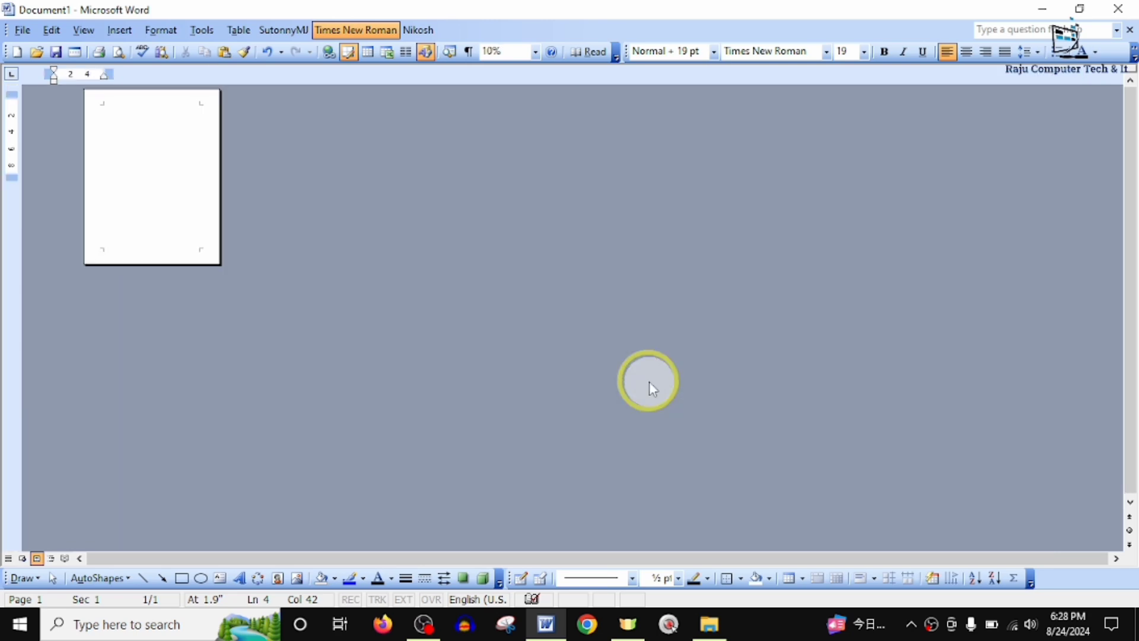
pyautogui.scroll(10, 649, 383)
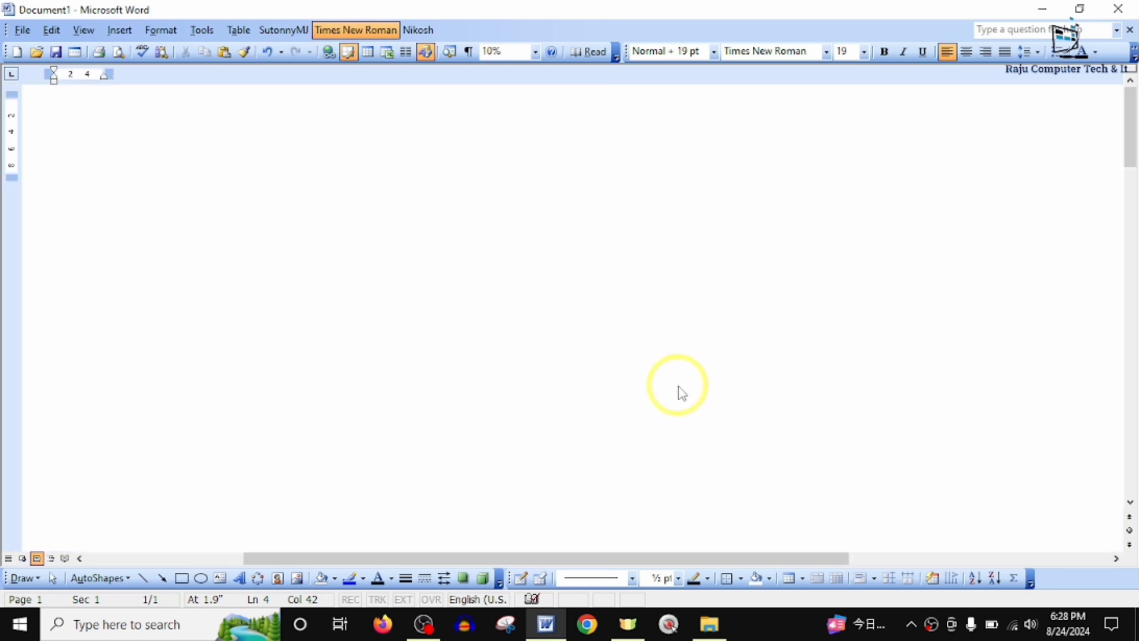
pyautogui.scroll(-3, 614, 348)
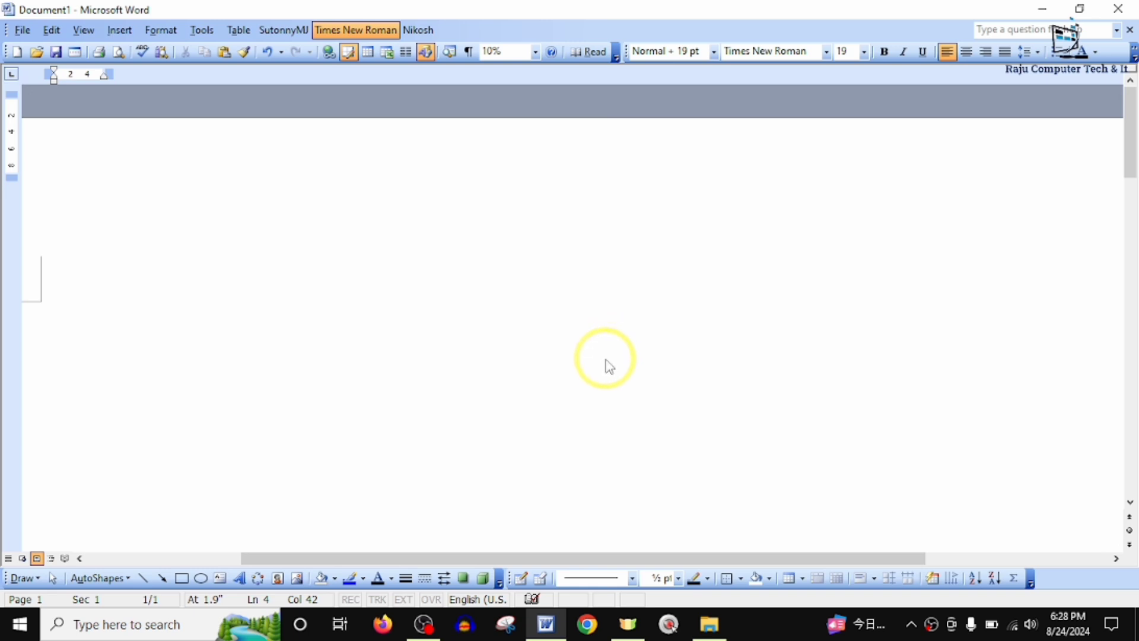
pyautogui.scroll(-3, 610, 366)
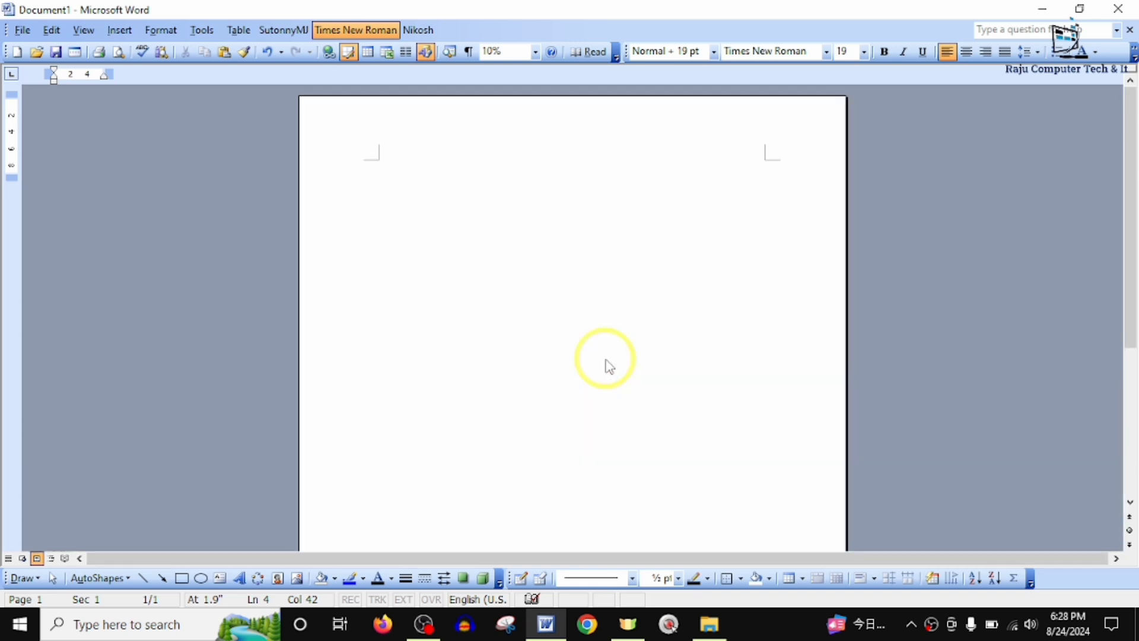
pyautogui.scroll(-2, 609, 371)
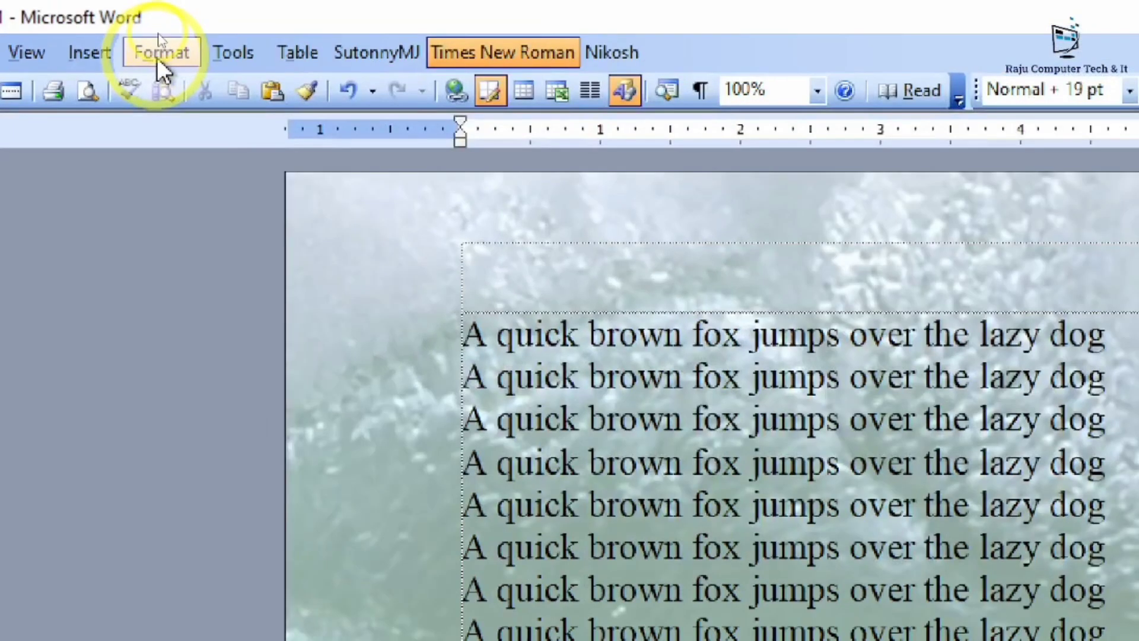
# - Replace the picture watermark choice with a text watermark in the printed watermark settings and enter "Raju Computer Tech & It" as its text
pyautogui.click(159, 30)
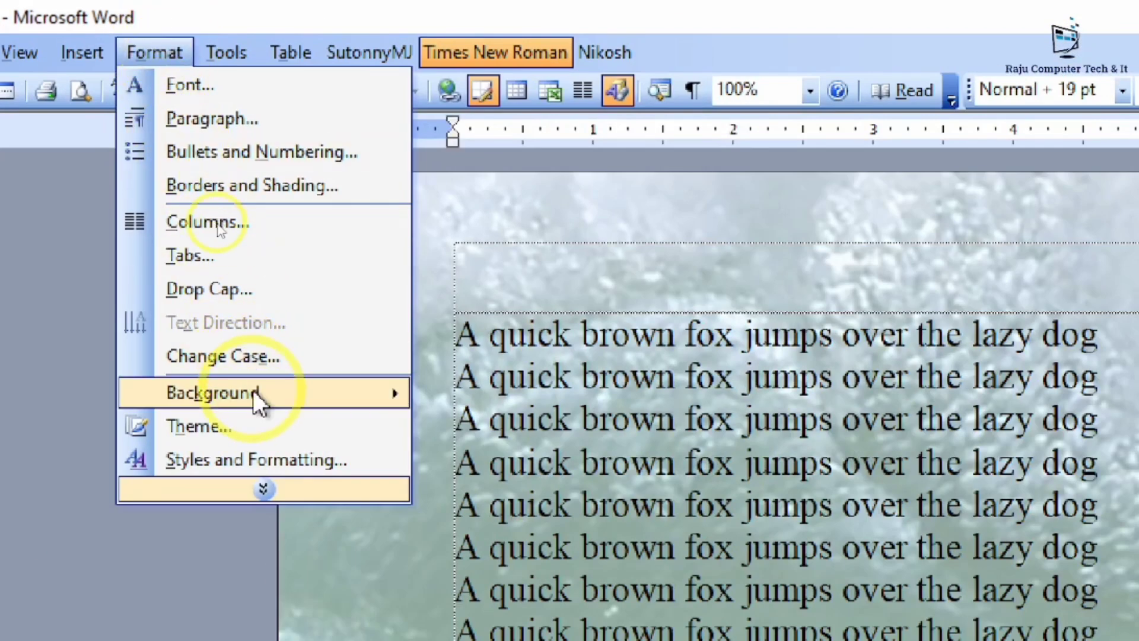
pyautogui.moveTo(217, 222)
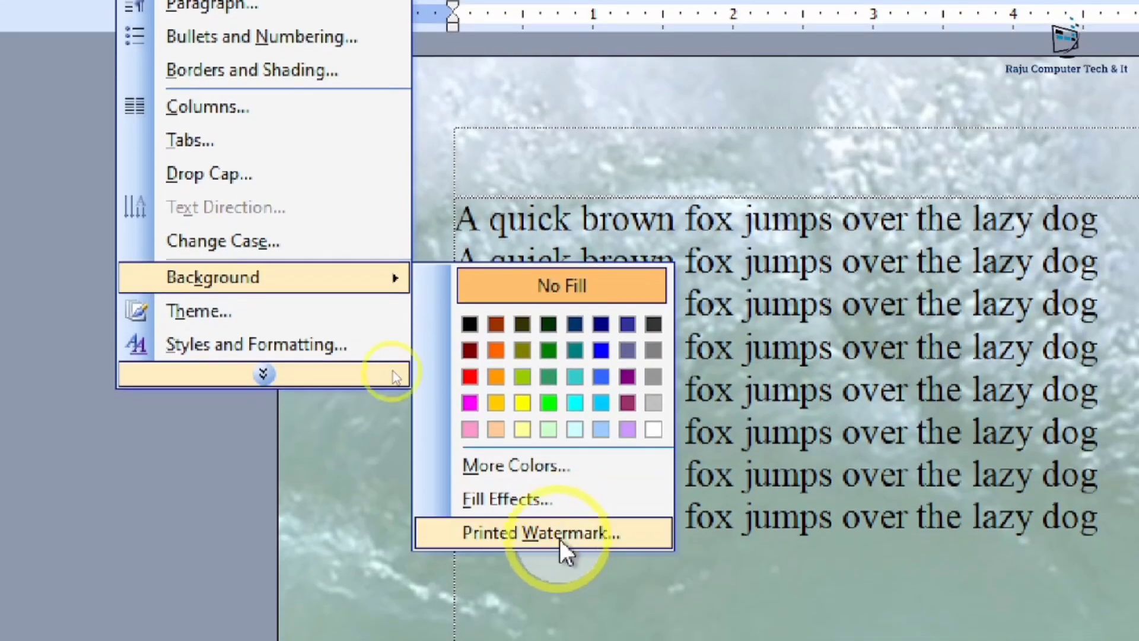
pyautogui.click(560, 539)
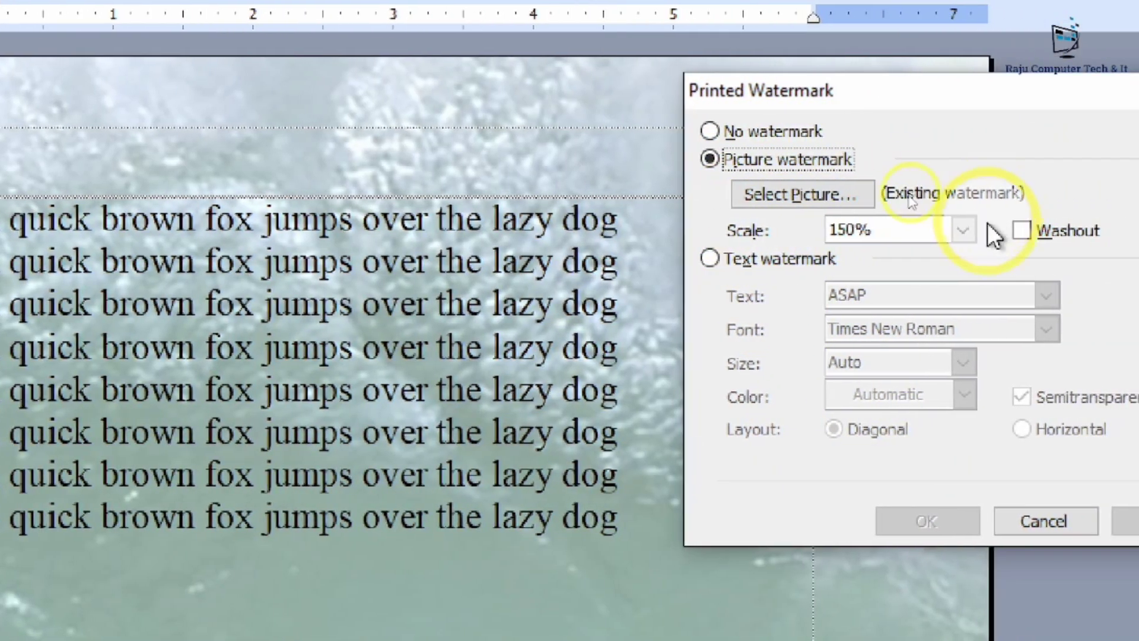
pyautogui.click(777, 257)
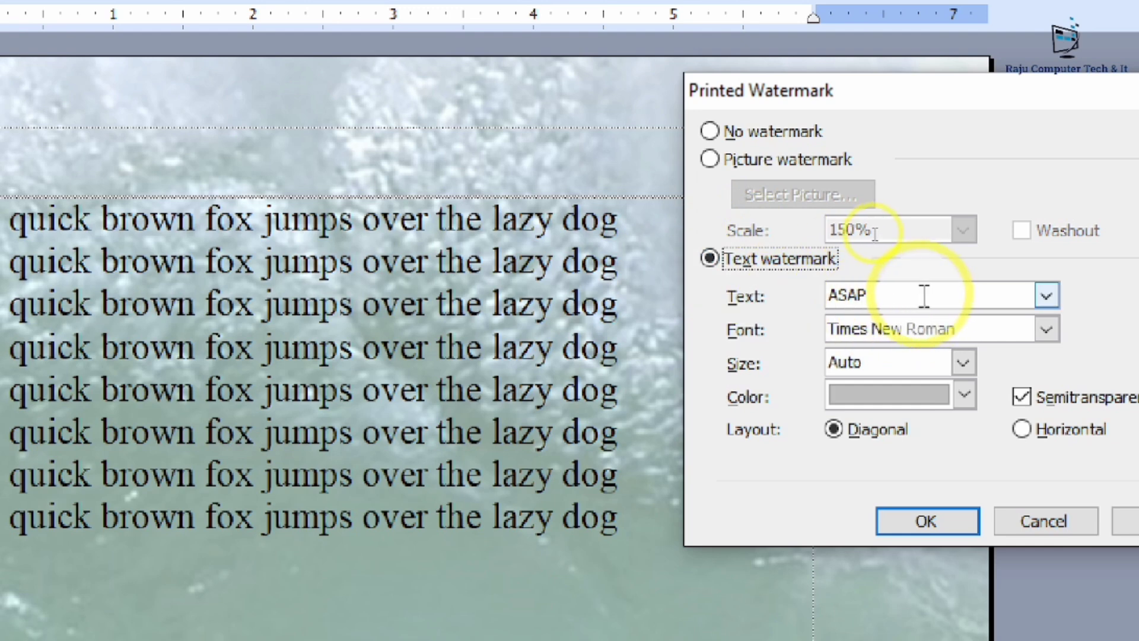
pyautogui.moveTo(921, 297); pyautogui.dragTo(778, 292)
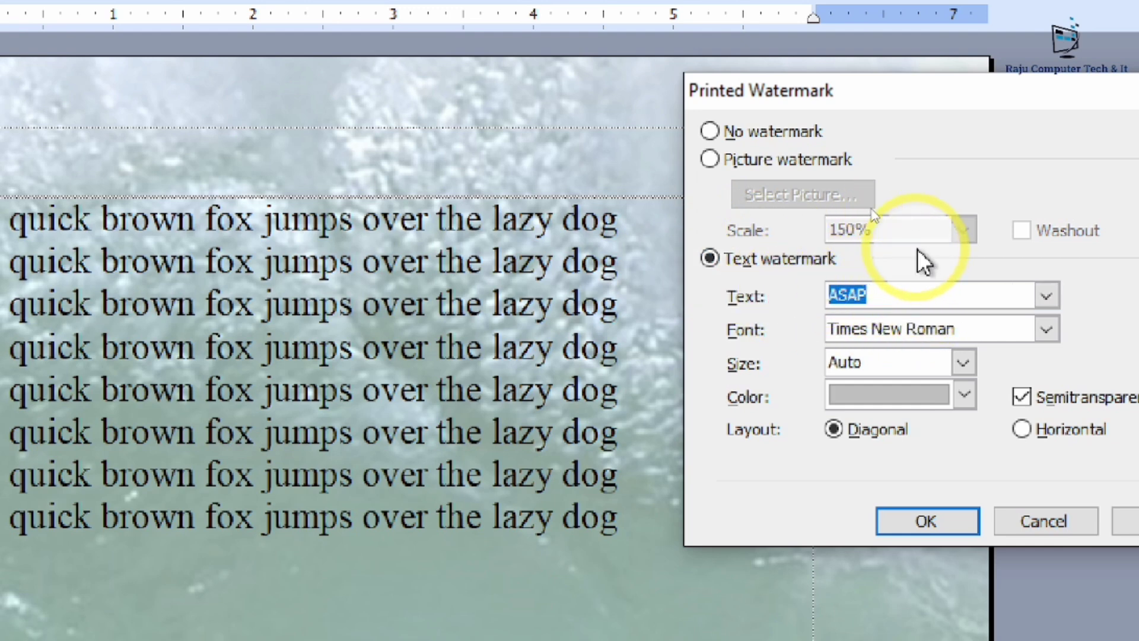
pyautogui.write('R')
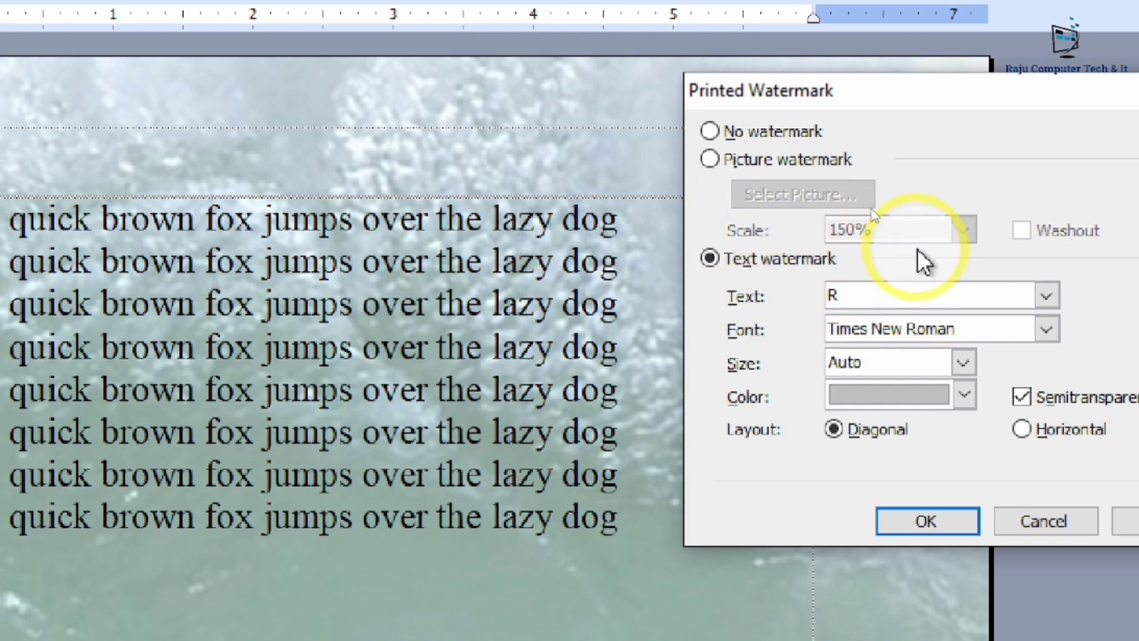
pyautogui.write('aju c')
pyautogui.press('BackSpace')
pyautogui.press('BackSpace')
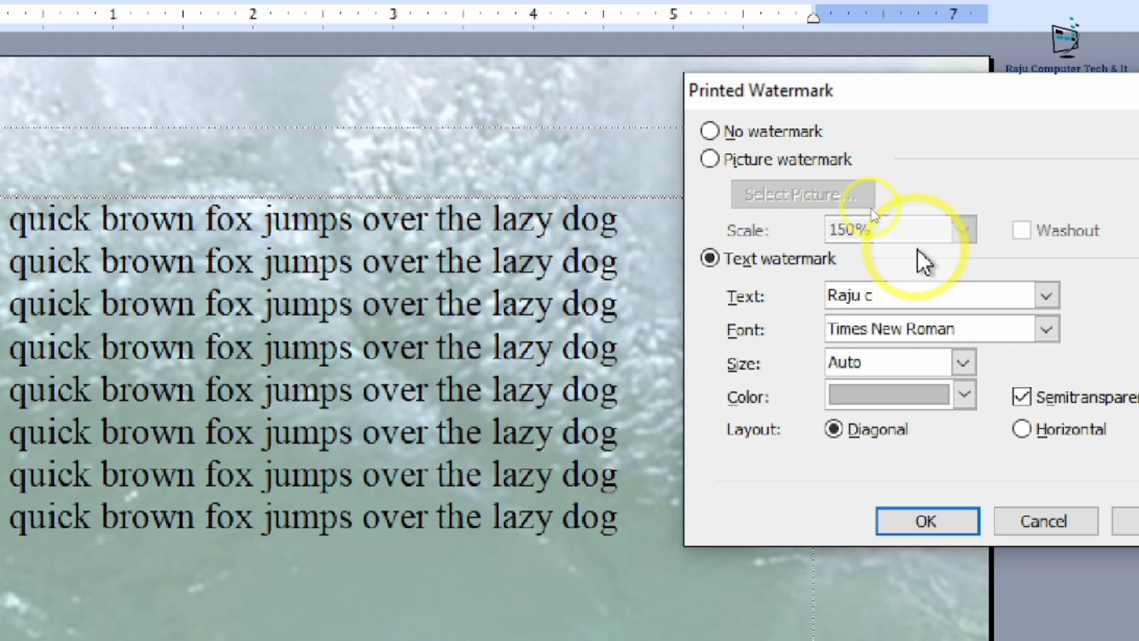
pyautogui.write('Computer ')
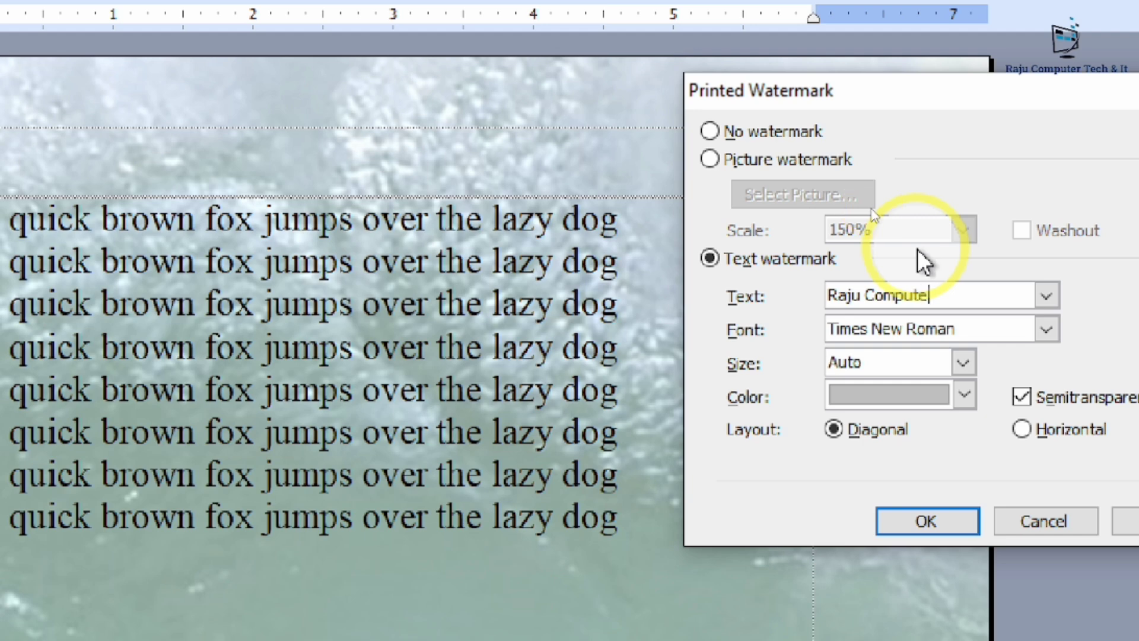
pyautogui.write('Tech&')
pyautogui.press('BackSpace')
pyautogui.write('& It')
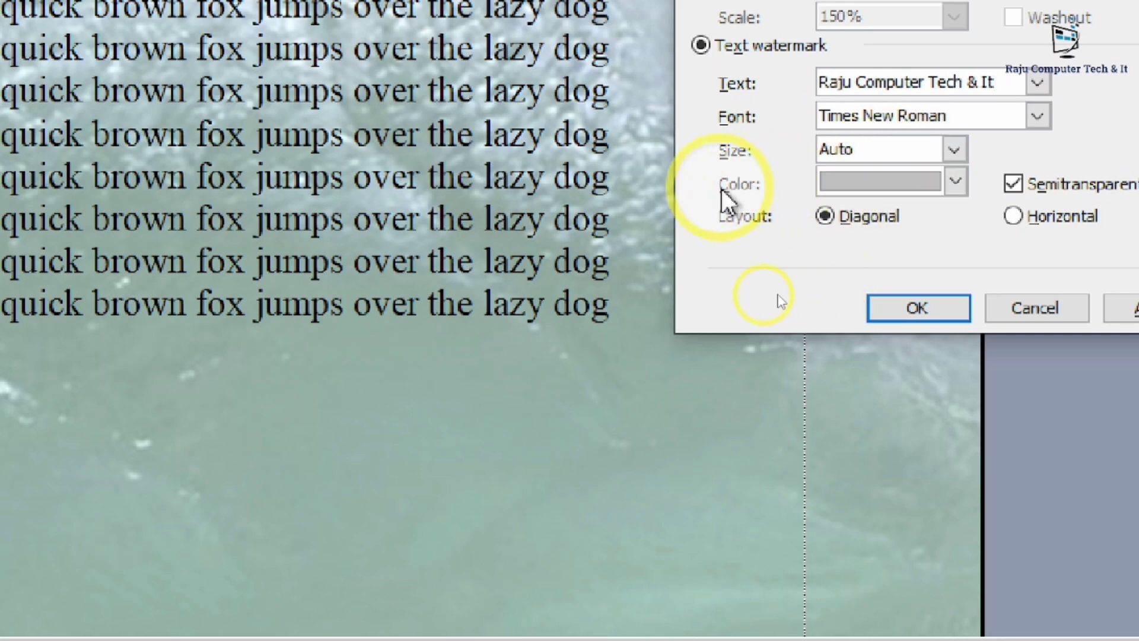
# - Color the text watermark blue, apply it with the semitransparent diagonal layout and check it down the page
pyautogui.click(961, 180)
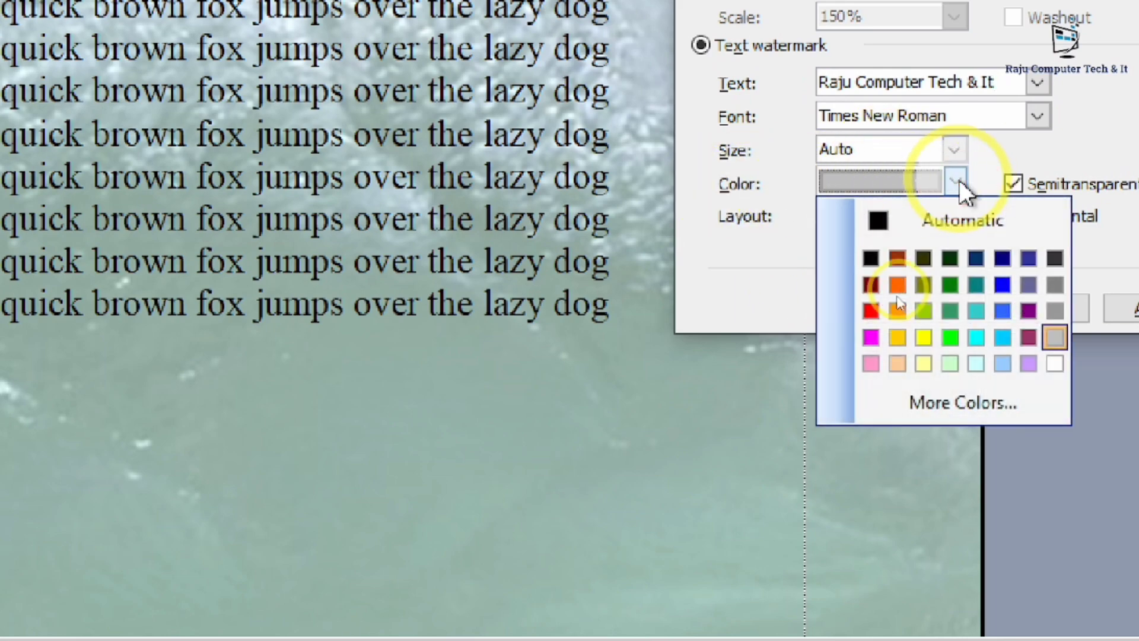
pyautogui.click(1032, 303)
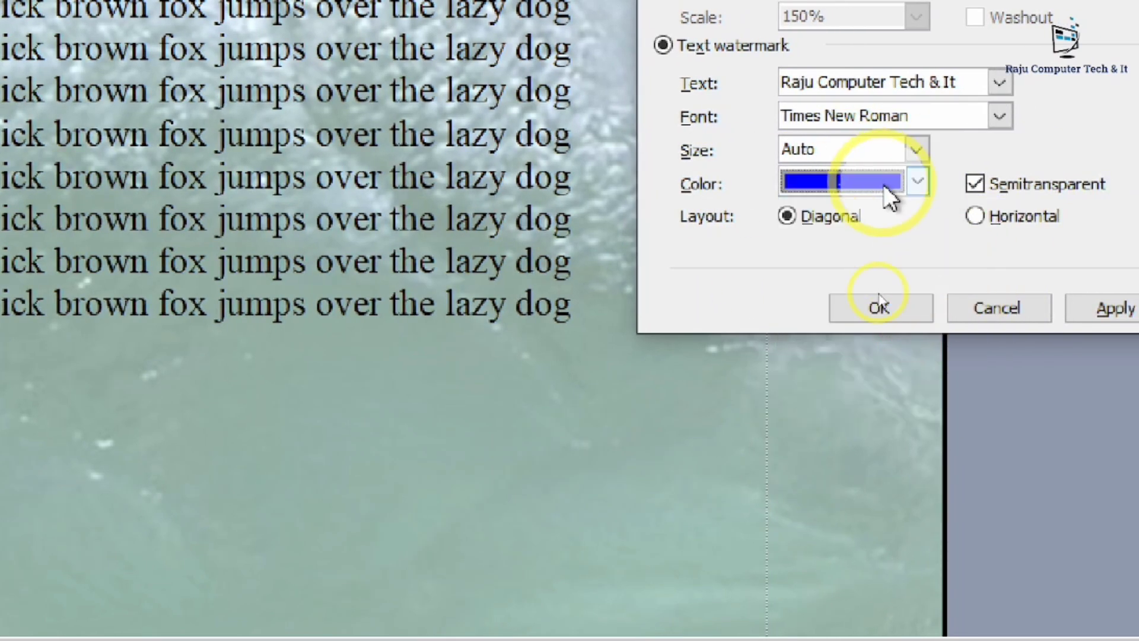
pyautogui.click(1124, 304)
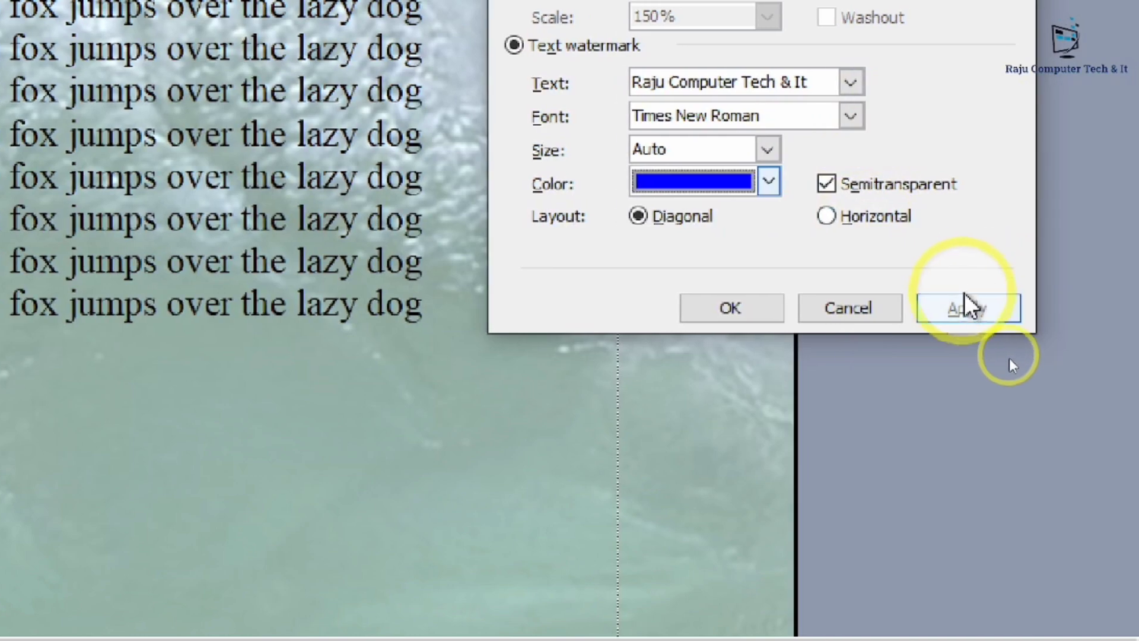
pyautogui.click(730, 308)
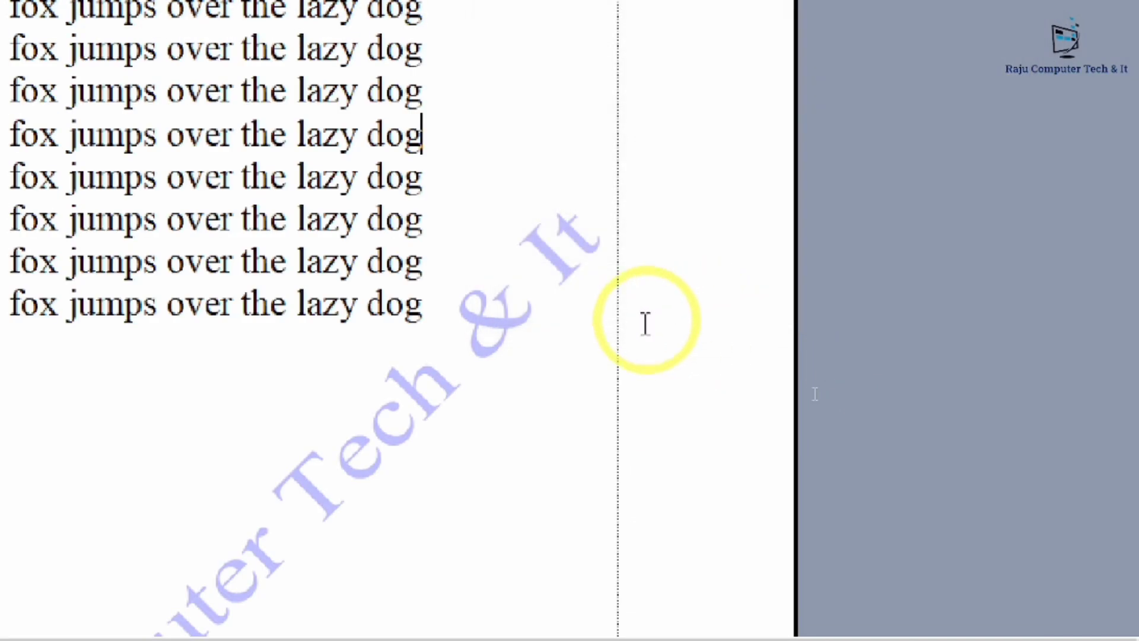
pyautogui.scroll(-1, 471, 377)
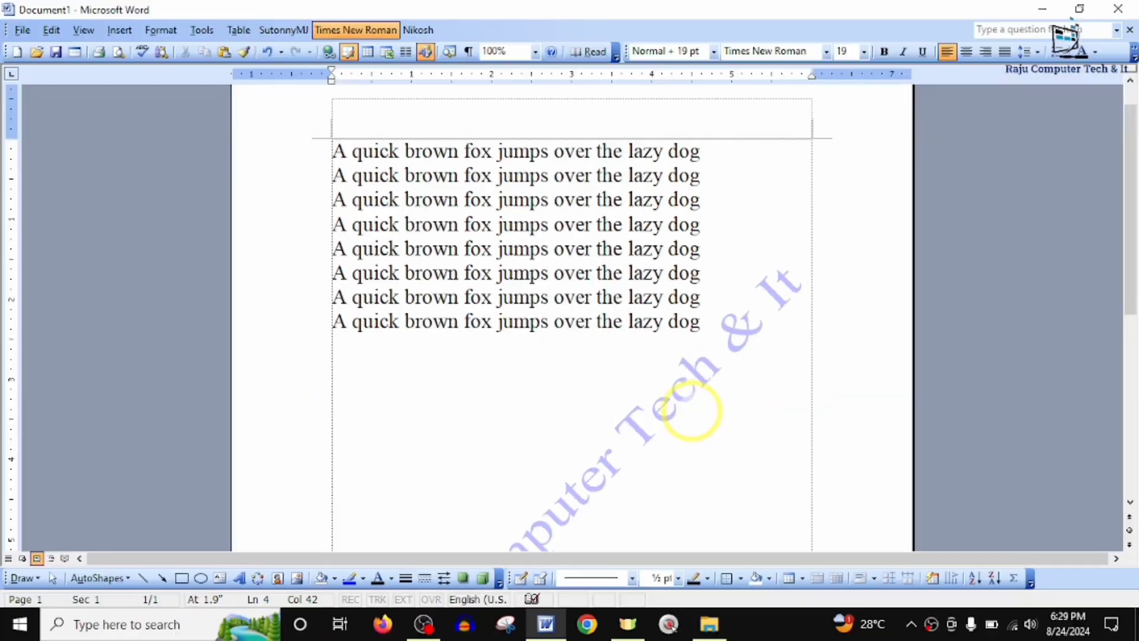
pyautogui.scroll(-3, 416, 386)
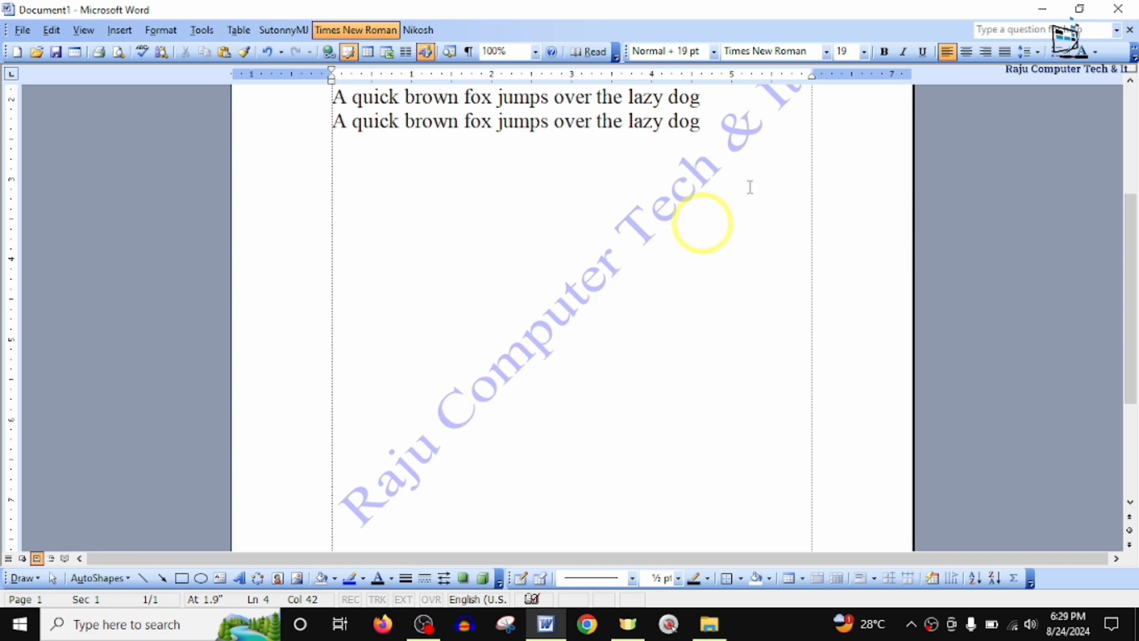
pyautogui.scroll(2, 509, 411)
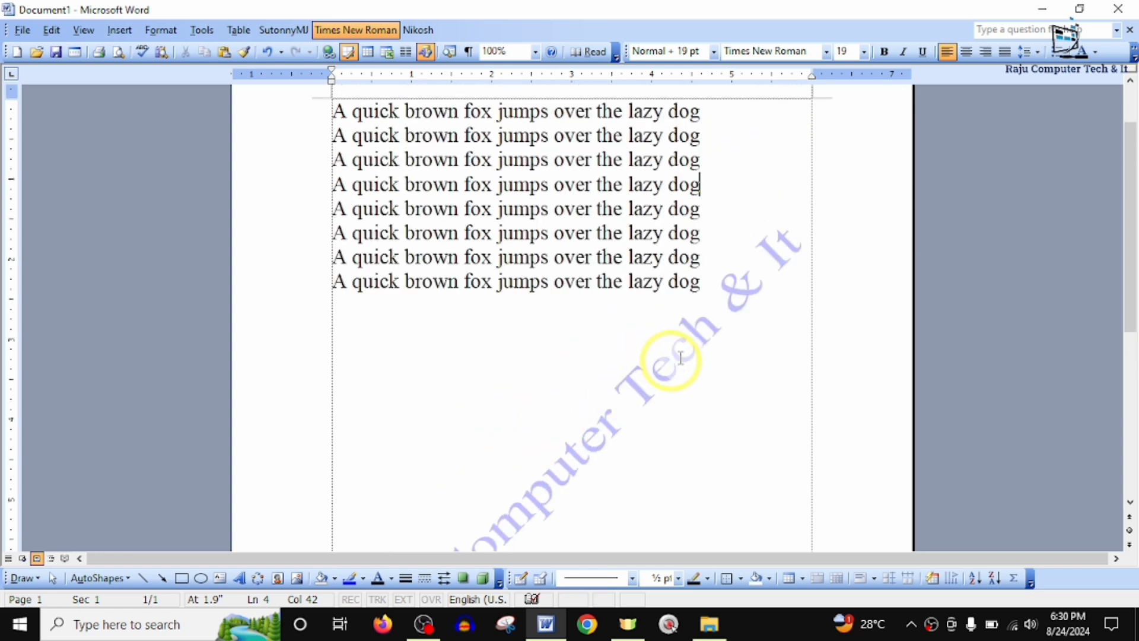
# - Change the text watermark's layout to horizontal in the printed watermark settings, apply it and check it on the page
pyautogui.scroll(-2, 744, 325)
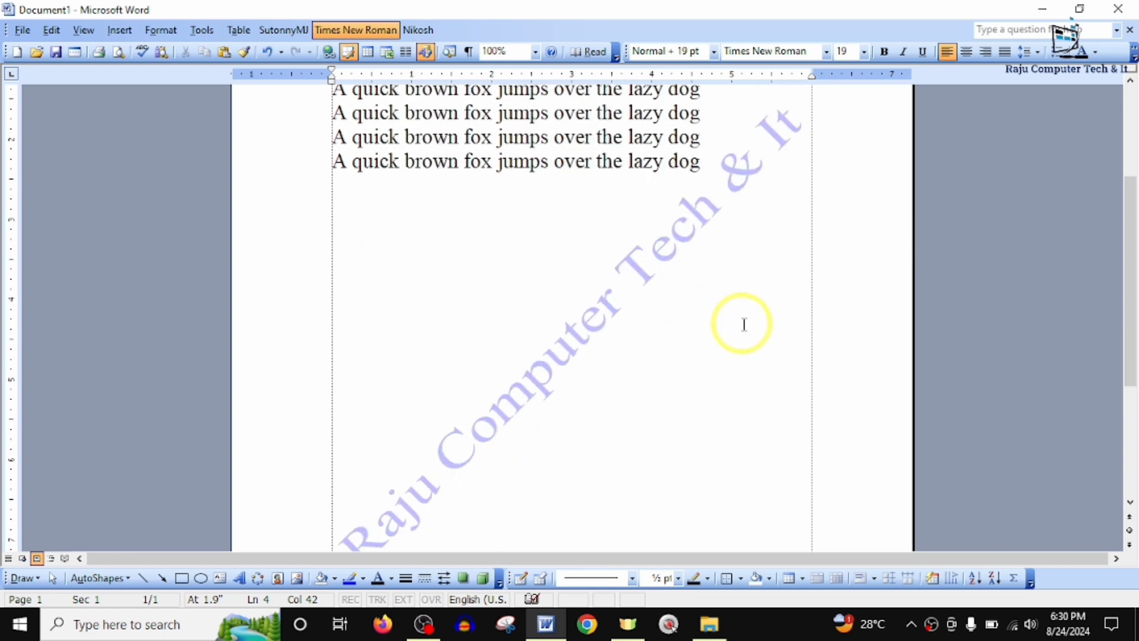
pyautogui.keyDown('ctrl'); pyautogui.scroll(-1, 744, 324); pyautogui.keyUp('ctrl')
pyautogui.scroll(-1, 744, 324)
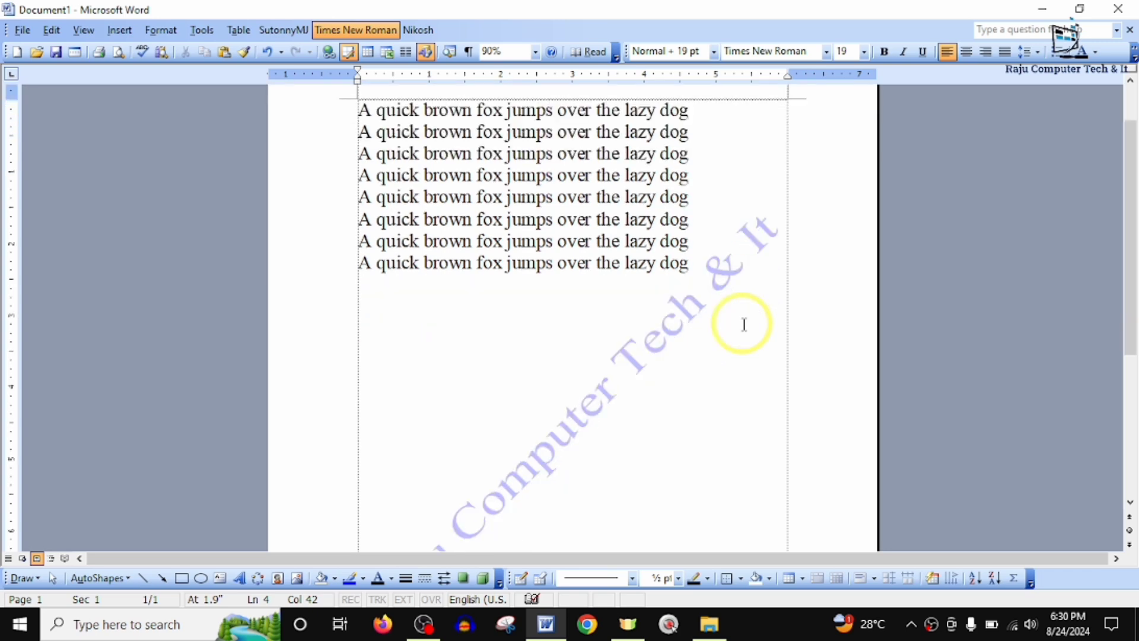
pyautogui.scroll(-1, 590, 443)
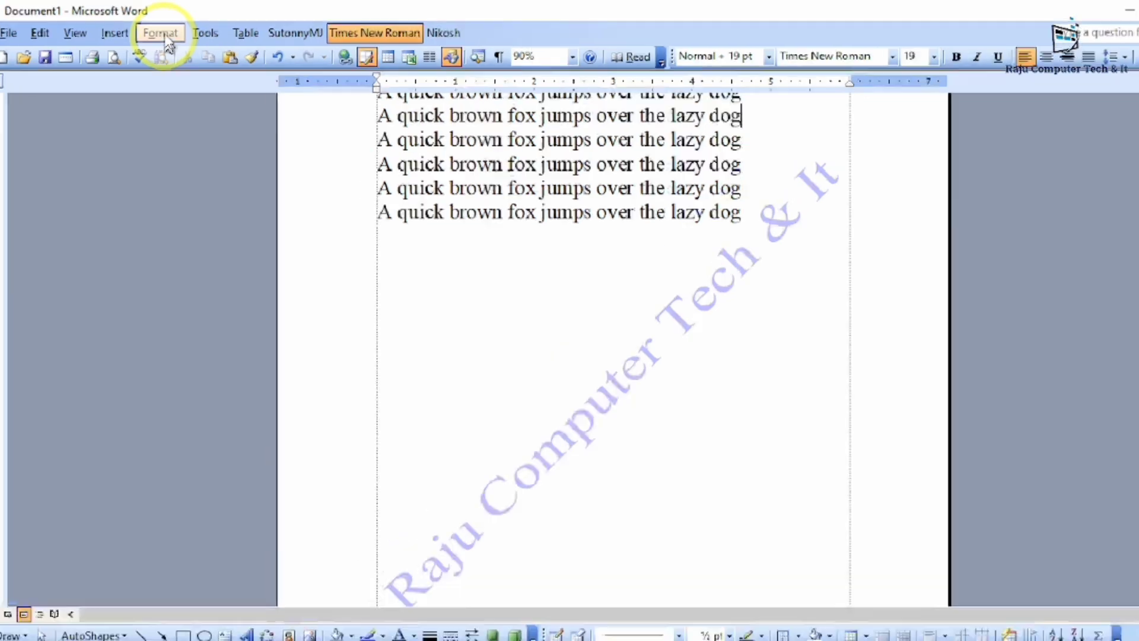
pyautogui.click(167, 42)
pyautogui.click(207, 228)
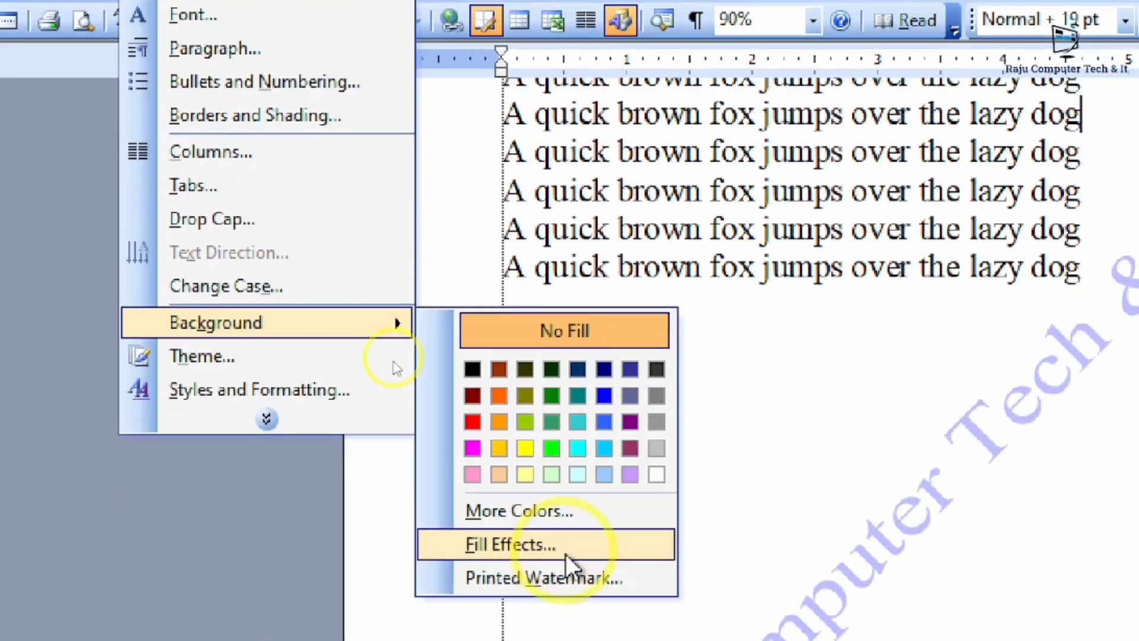
pyautogui.click(537, 544)
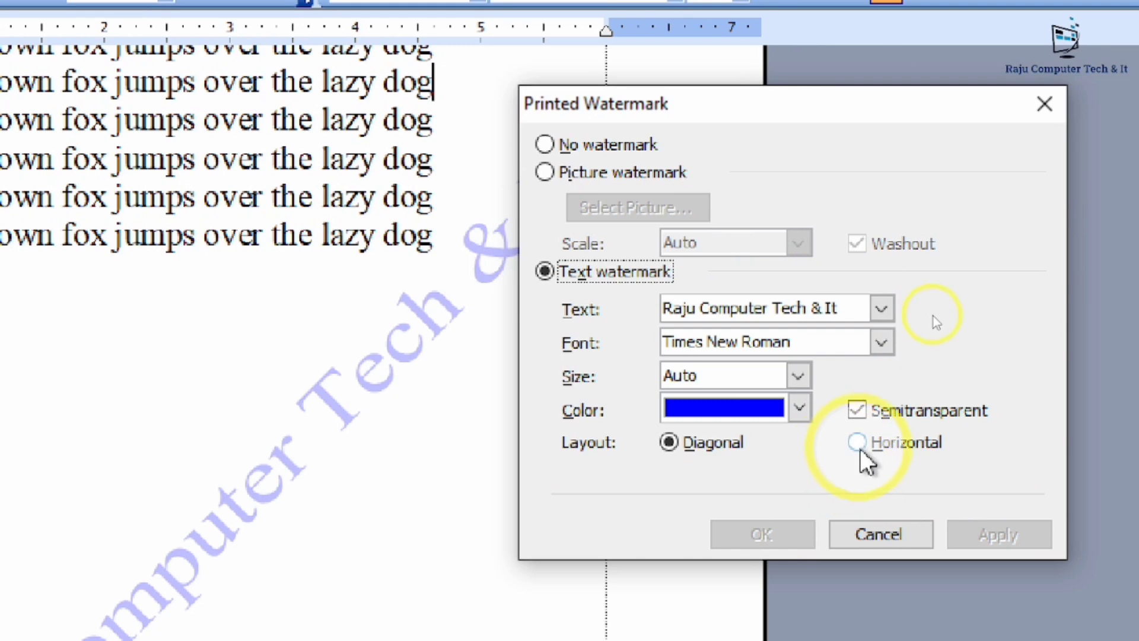
pyautogui.click(858, 441)
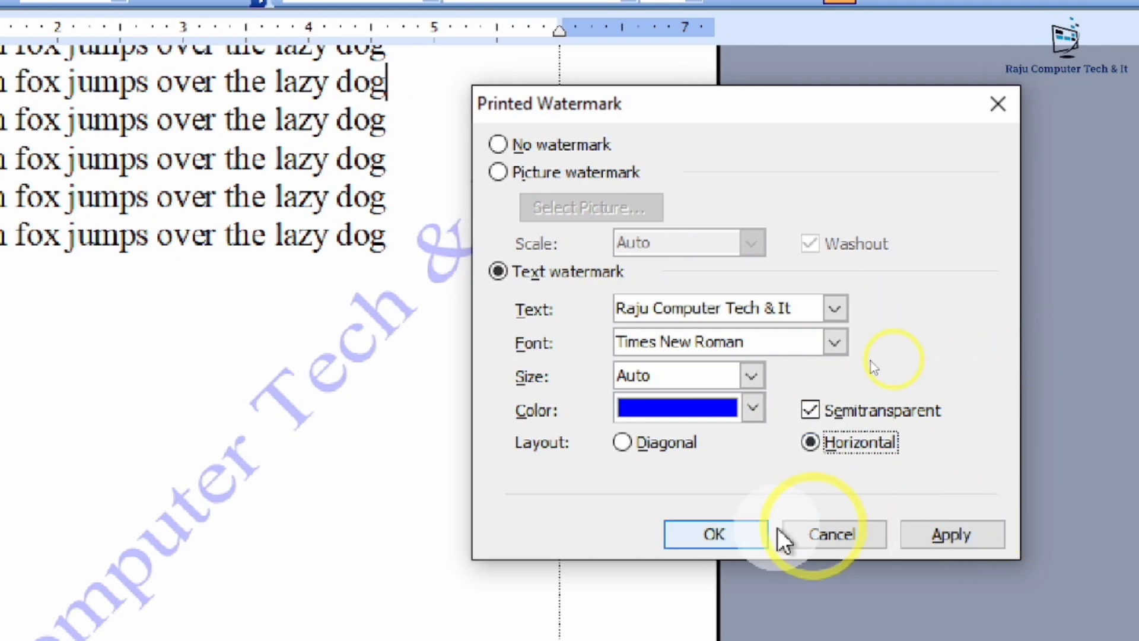
pyautogui.click(680, 531)
pyautogui.scroll(-2, 475, 480)
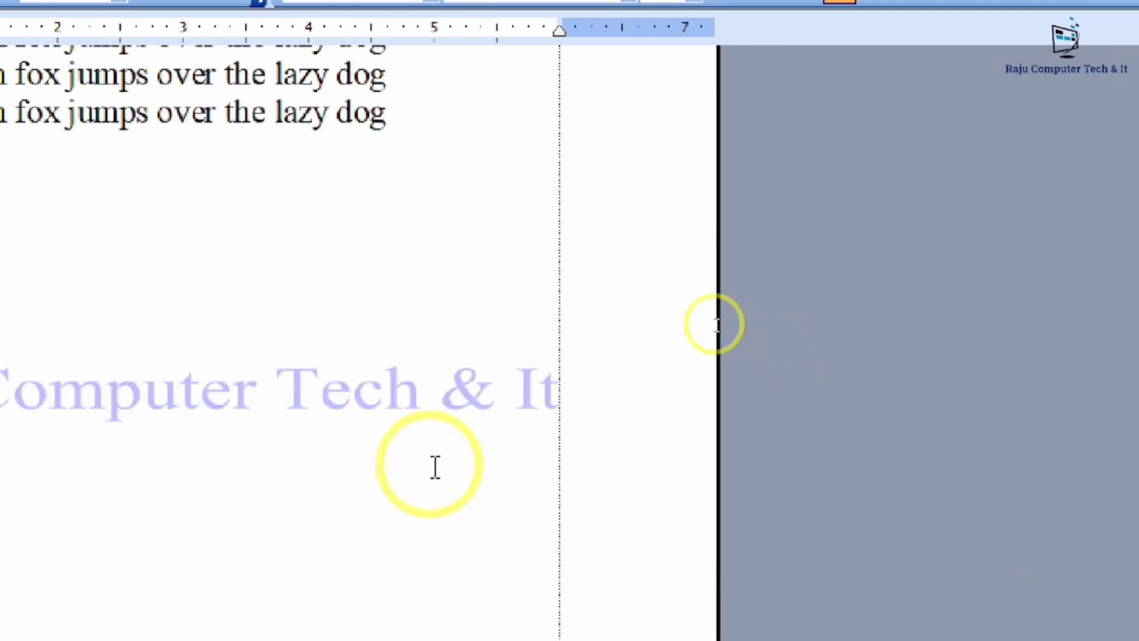
pyautogui.scroll(-2, 435, 468)
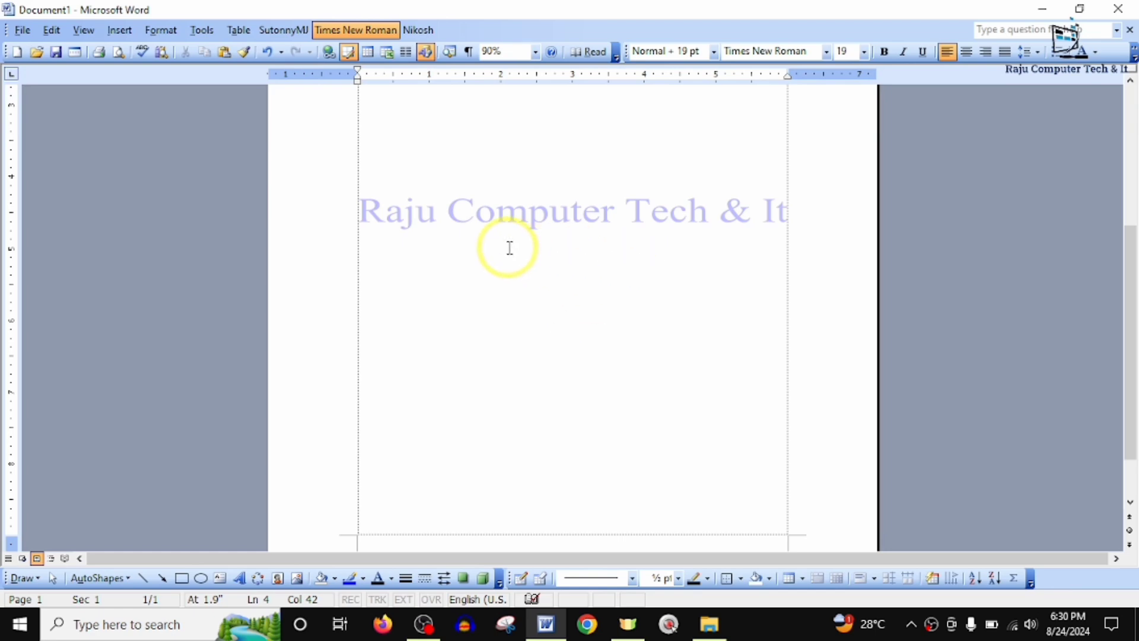
# - Turn off the semitransparent option for the horizontal text watermark and apply the change
pyautogui.scroll(2, 696, 233)
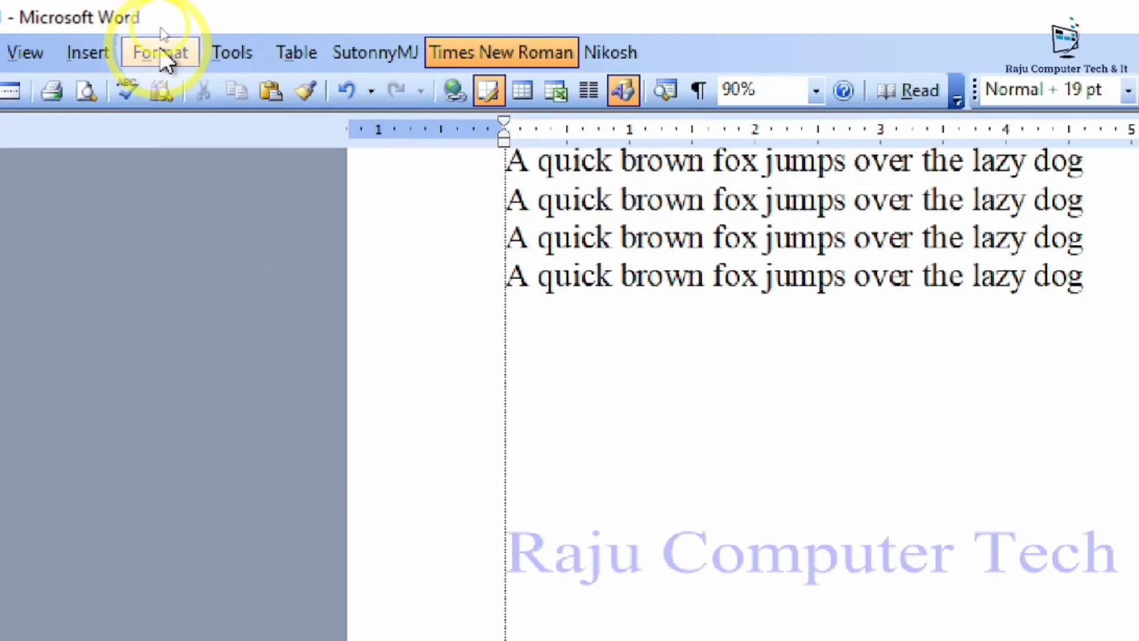
pyautogui.click(161, 31)
pyautogui.moveTo(231, 226)
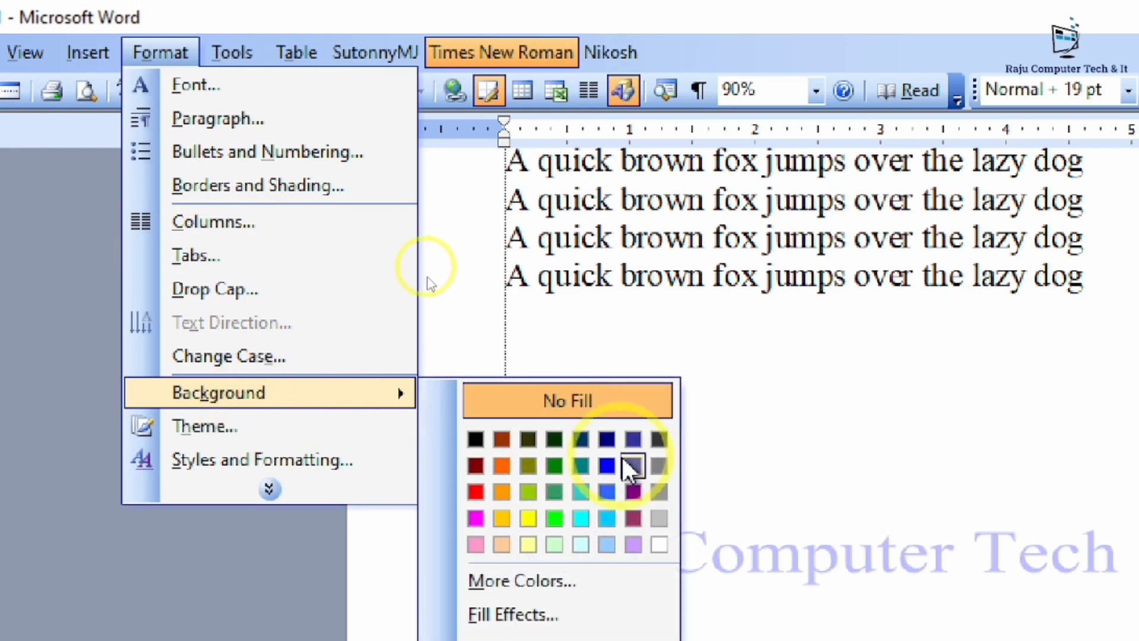
pyautogui.click(549, 525)
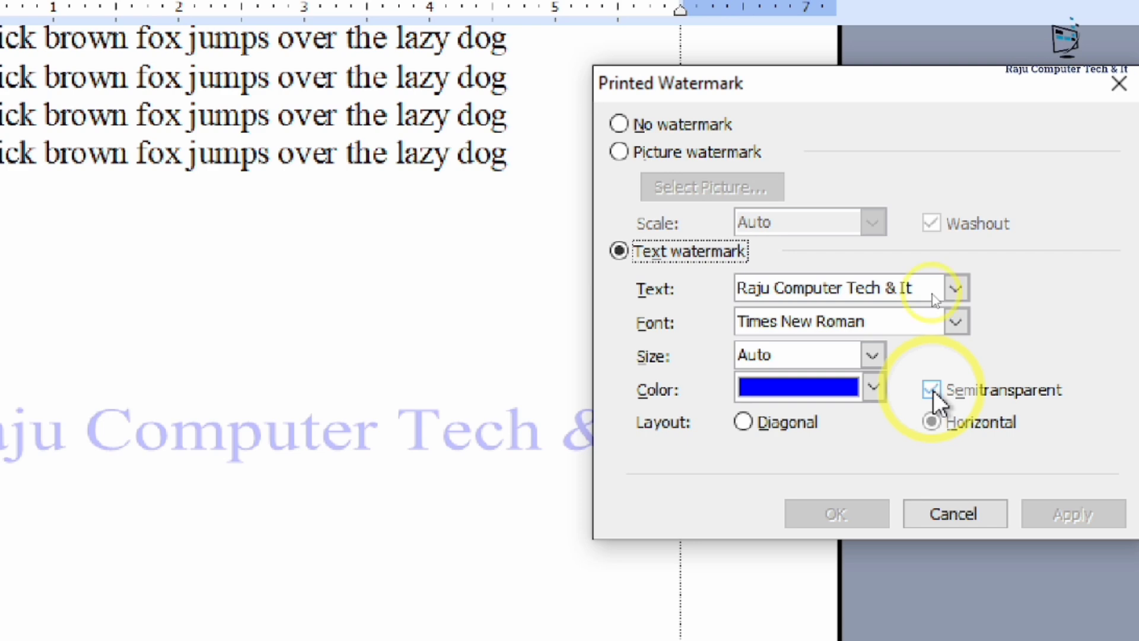
pyautogui.click(932, 389)
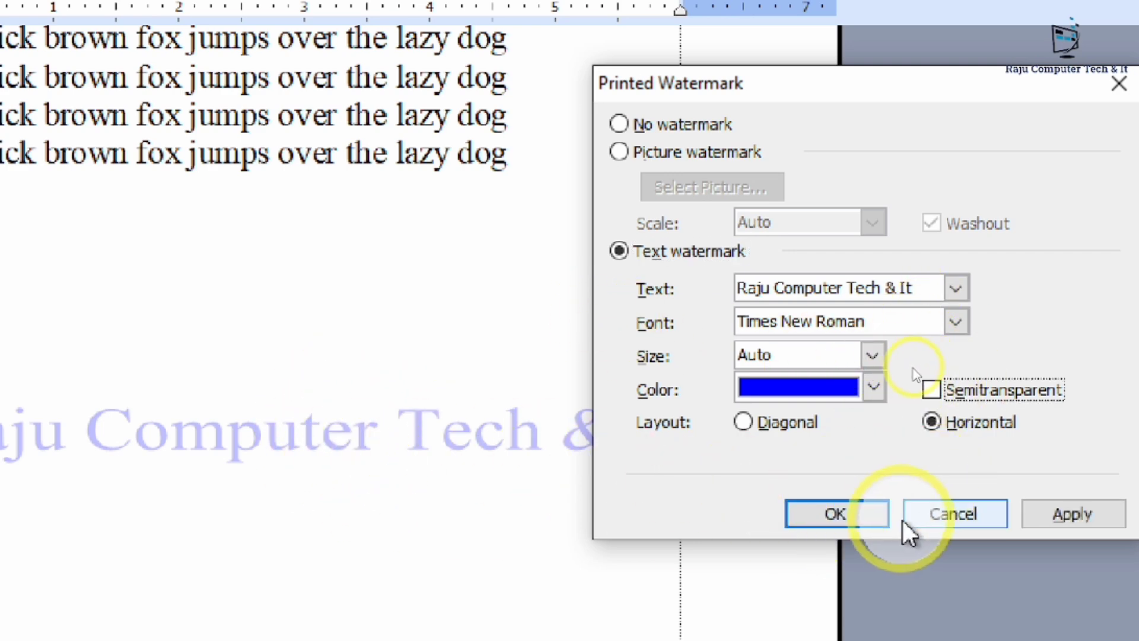
pyautogui.click(870, 516)
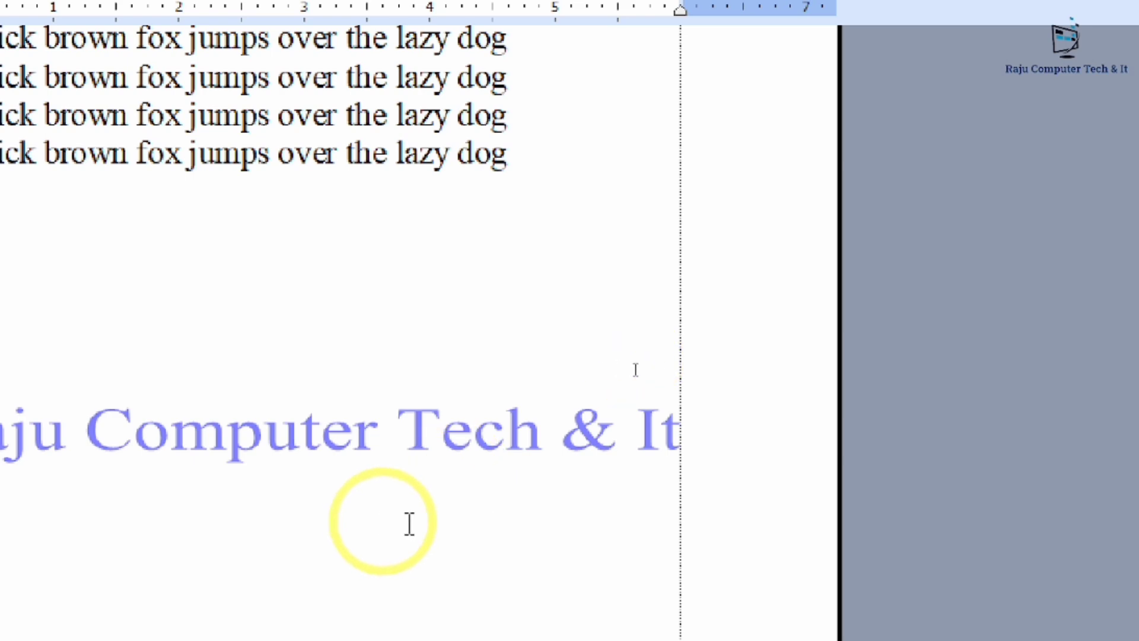
# - Set the text watermark to the diagonal layout at size 120, apply it and check it down the page
pyautogui.scroll(3, 408, 522)
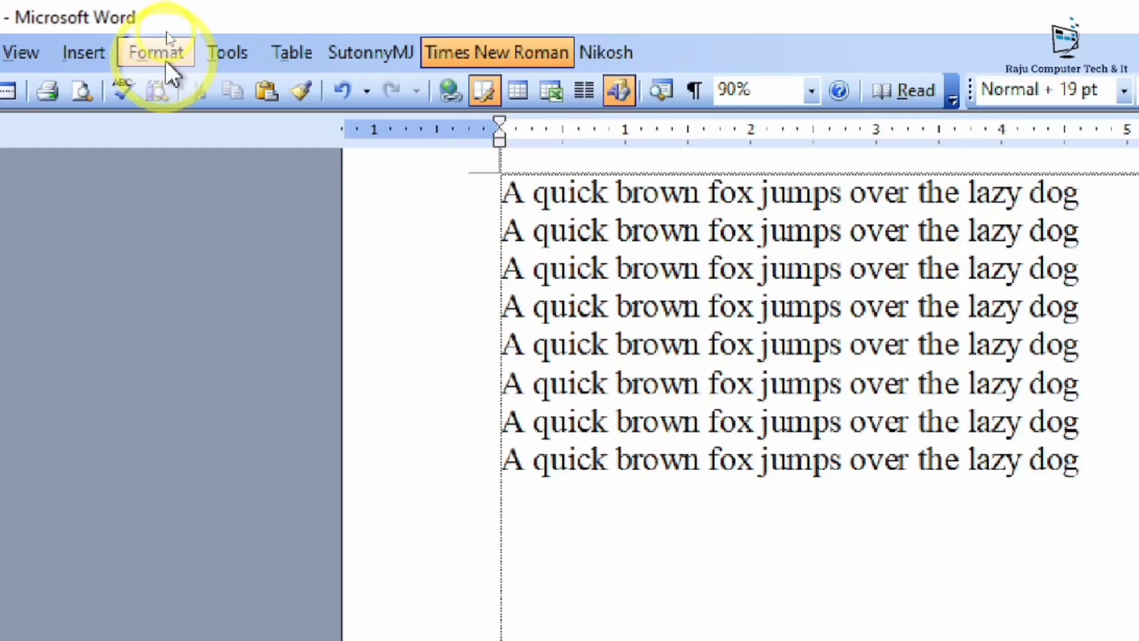
pyautogui.click(165, 31)
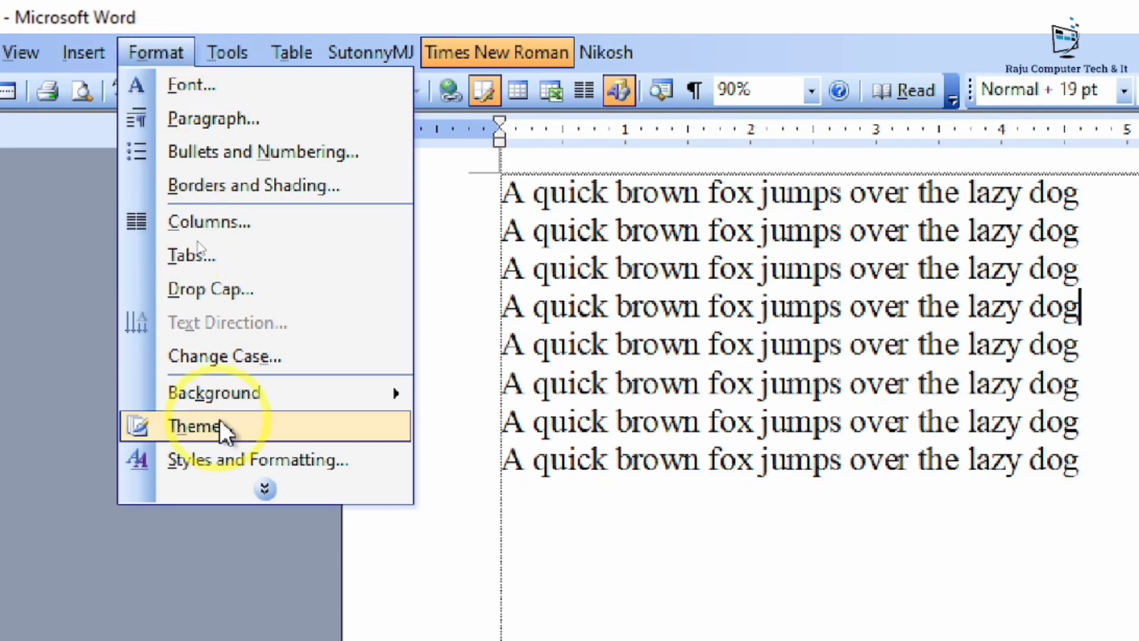
pyautogui.moveTo(252, 394)
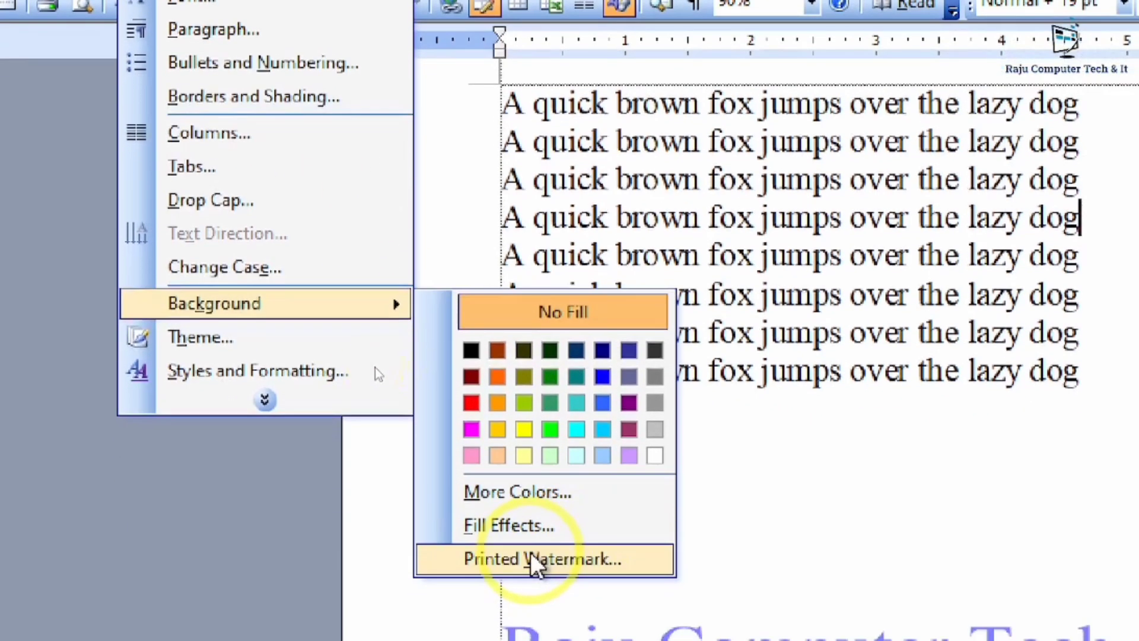
pyautogui.click(511, 572)
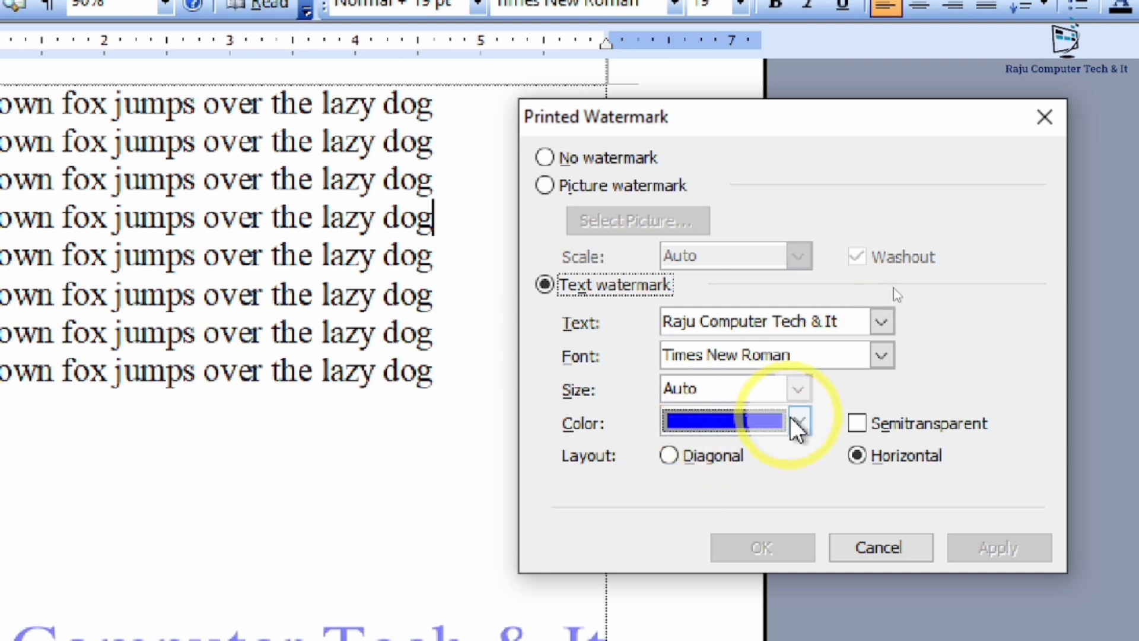
pyautogui.click(679, 452)
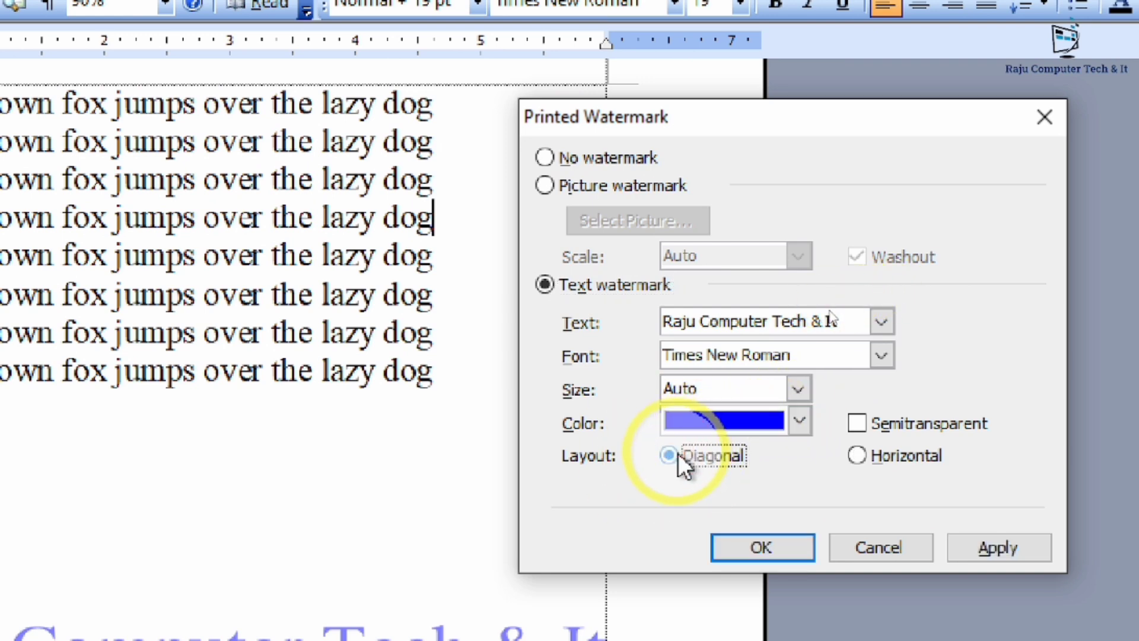
pyautogui.click(797, 386)
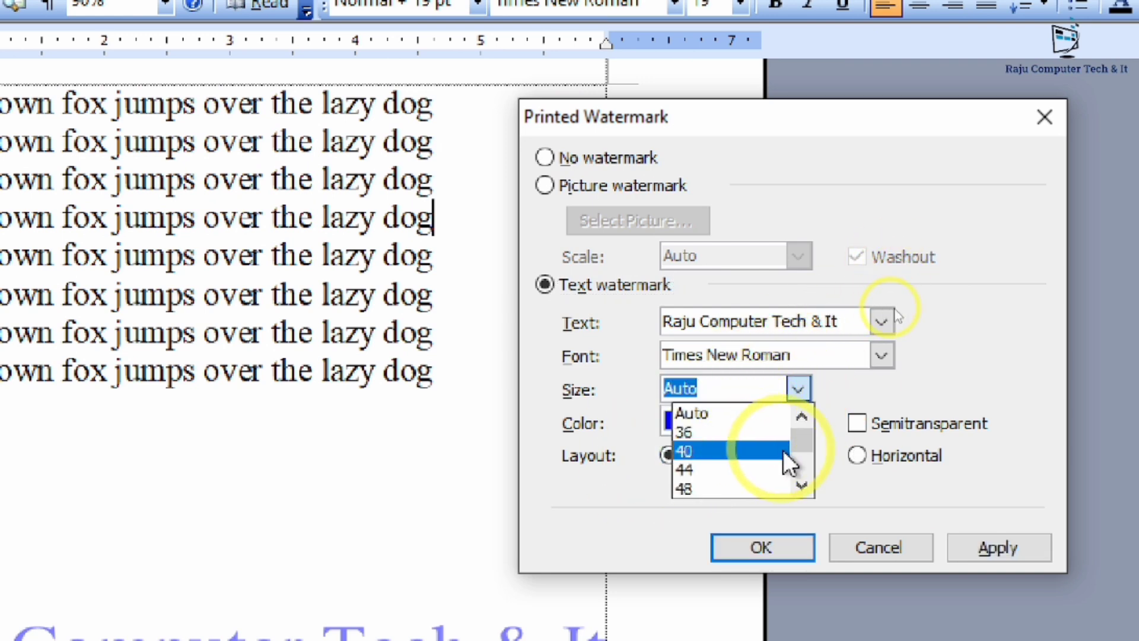
pyautogui.click(805, 461)
pyautogui.click(708, 469)
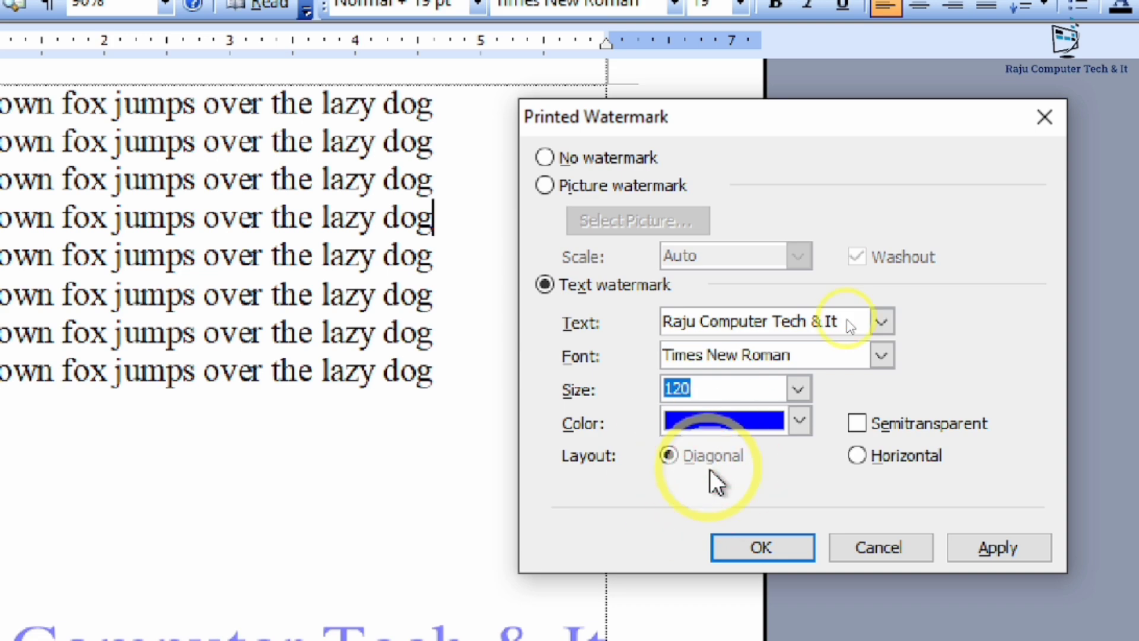
pyautogui.click(778, 556)
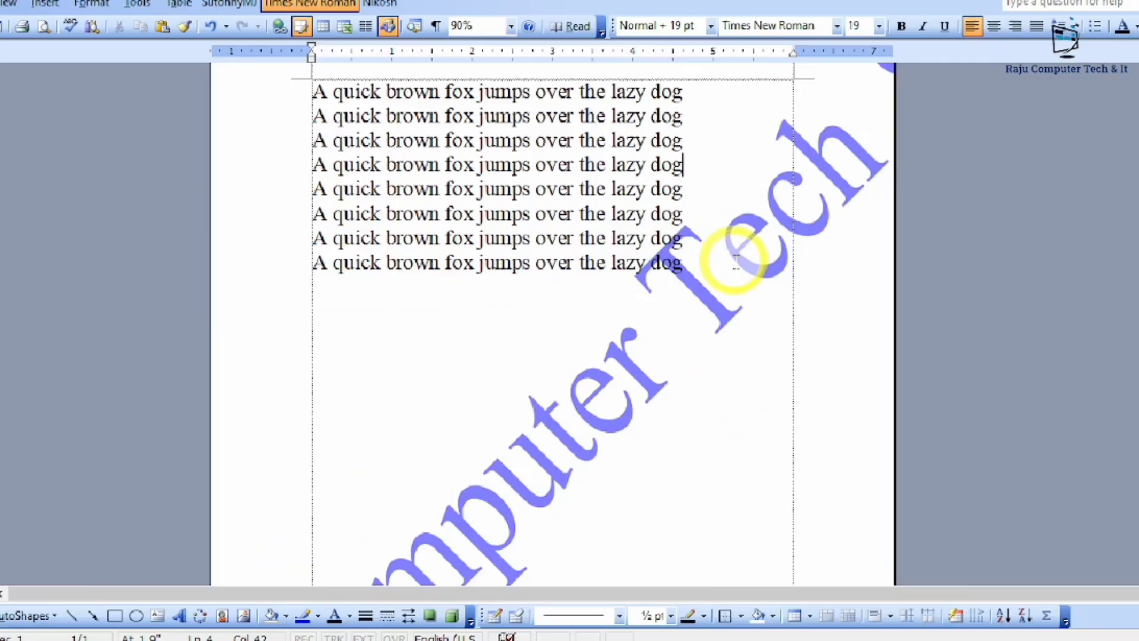
pyautogui.scroll(-5, 735, 261)
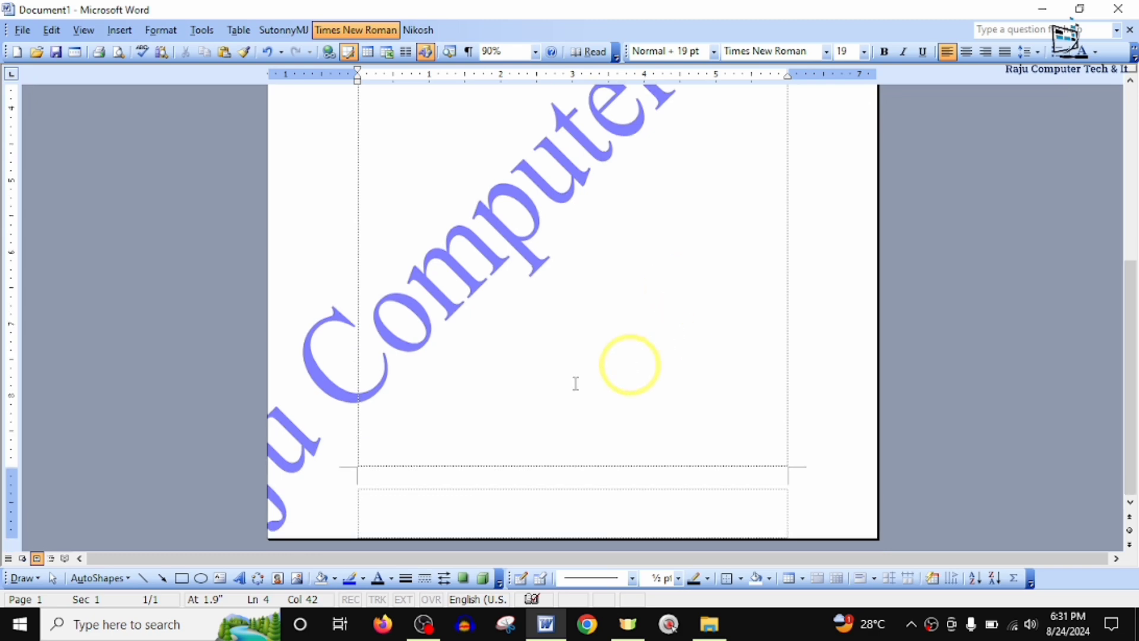
# - Reopen the printed watermark settings and set the text watermark's size to 60
pyautogui.scroll(8, 670, 338)
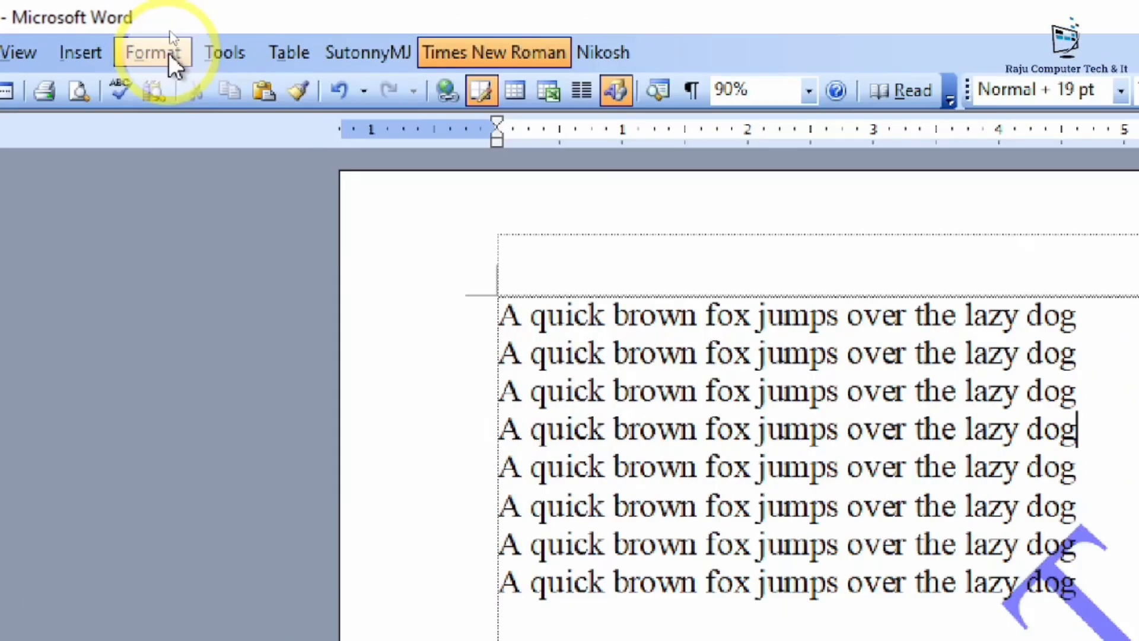
pyautogui.click(172, 37)
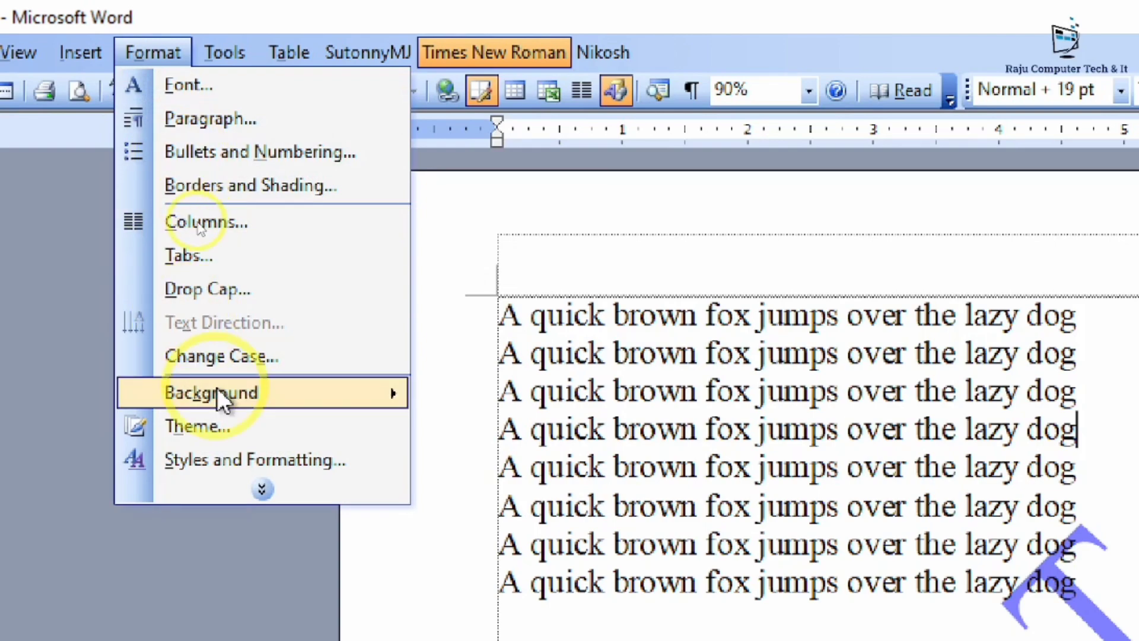
pyautogui.moveTo(201, 227)
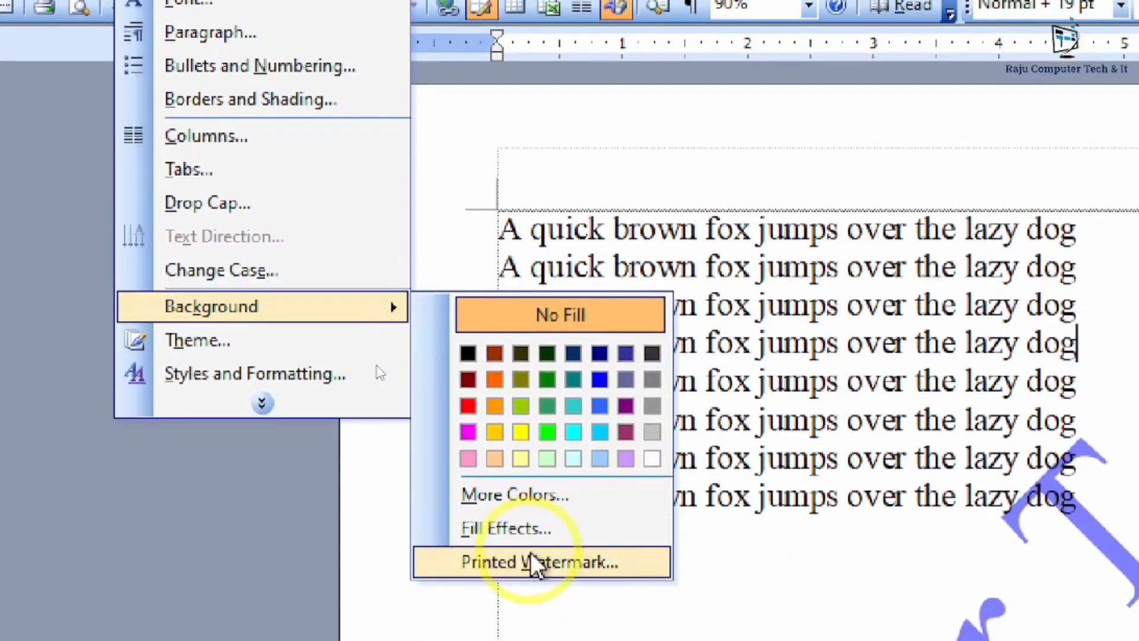
pyautogui.click(529, 638)
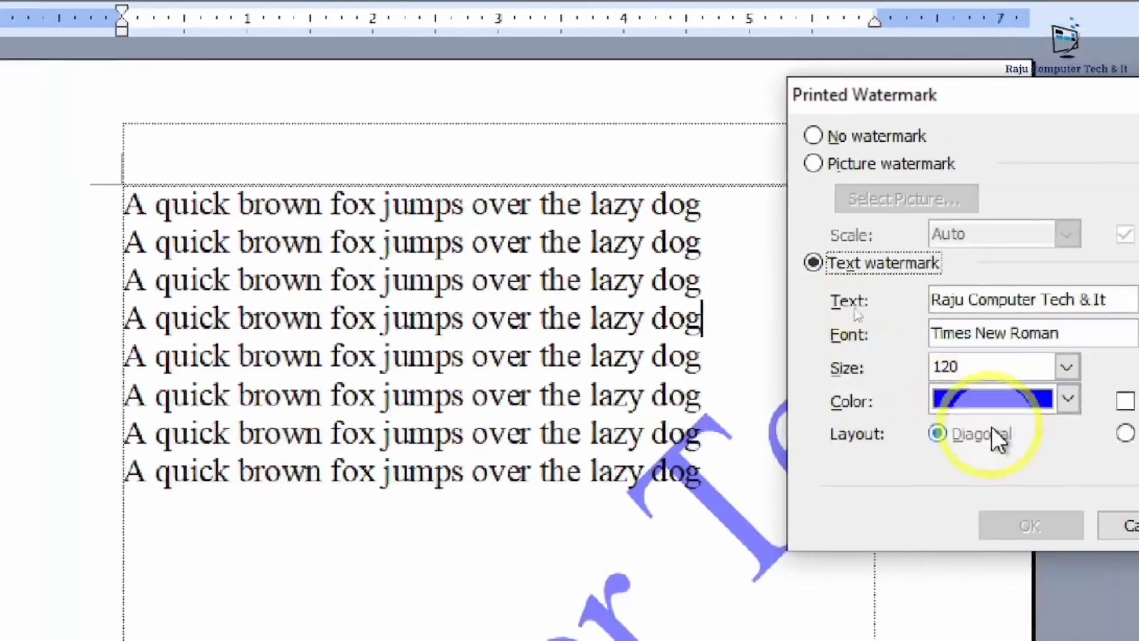
pyautogui.click(1066, 367)
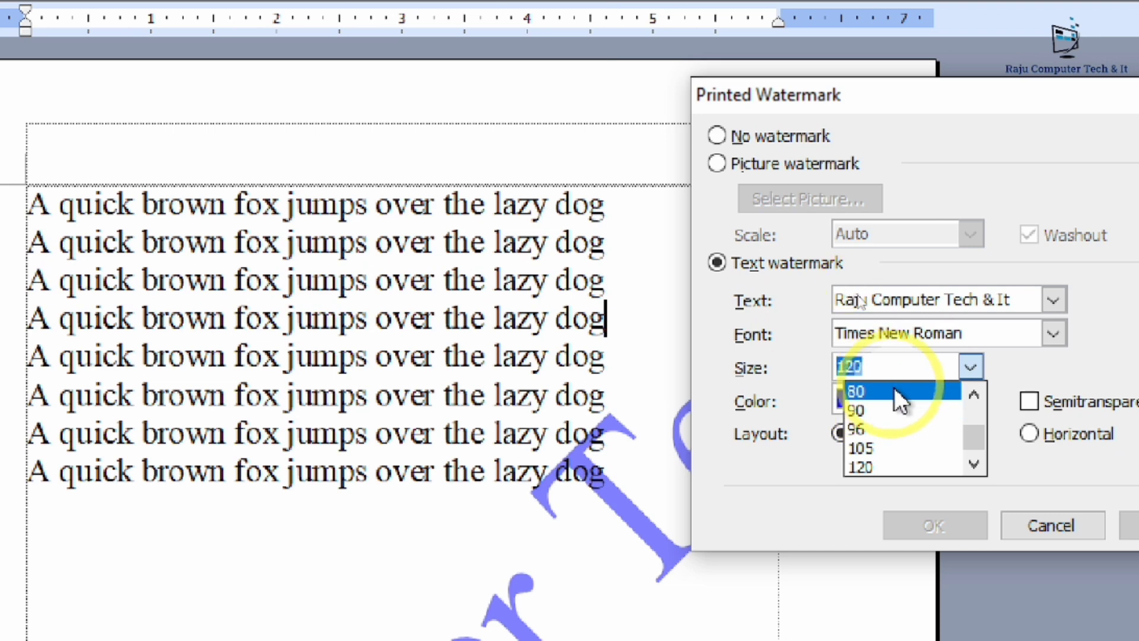
pyautogui.scroll(1, 895, 415)
pyautogui.scroll(1, 892, 437)
pyautogui.click(887, 448)
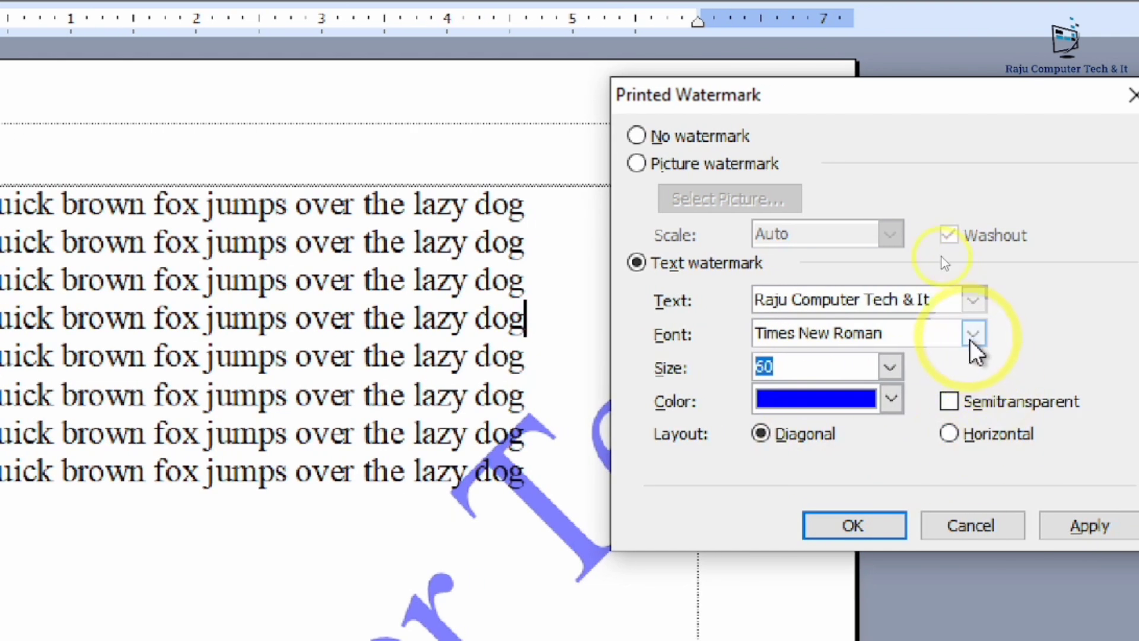
# - Look through the available watermark fonts and try Tahoma for the text watermark
pyautogui.click(970, 339)
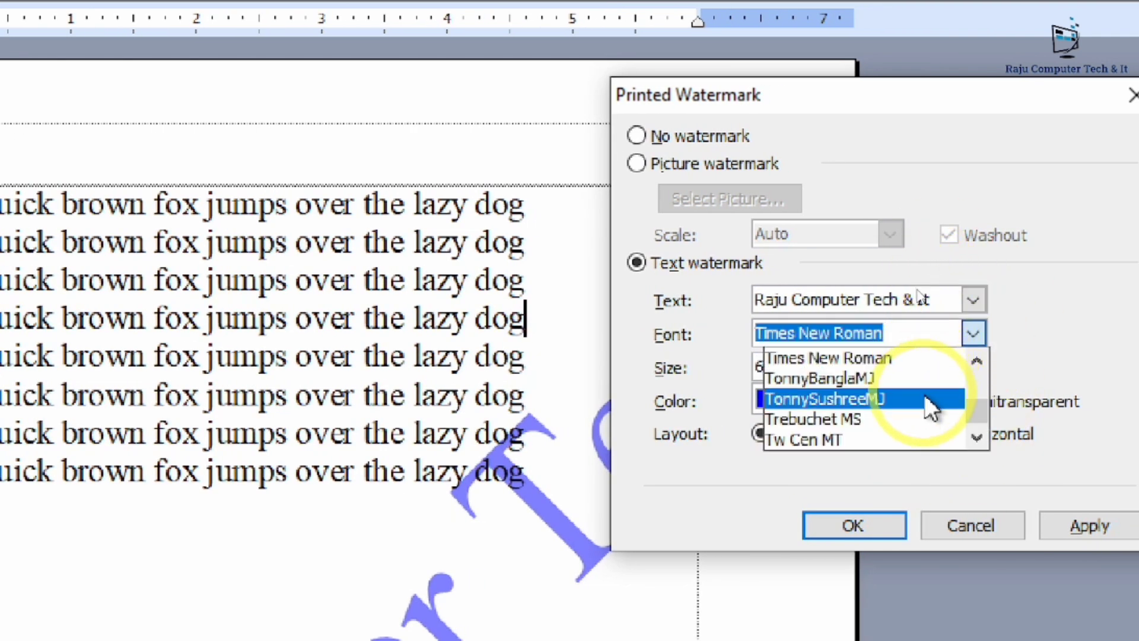
pyautogui.scroll(-5, 923, 396)
pyautogui.scroll(-2, 921, 397)
pyautogui.scroll(10, 921, 408)
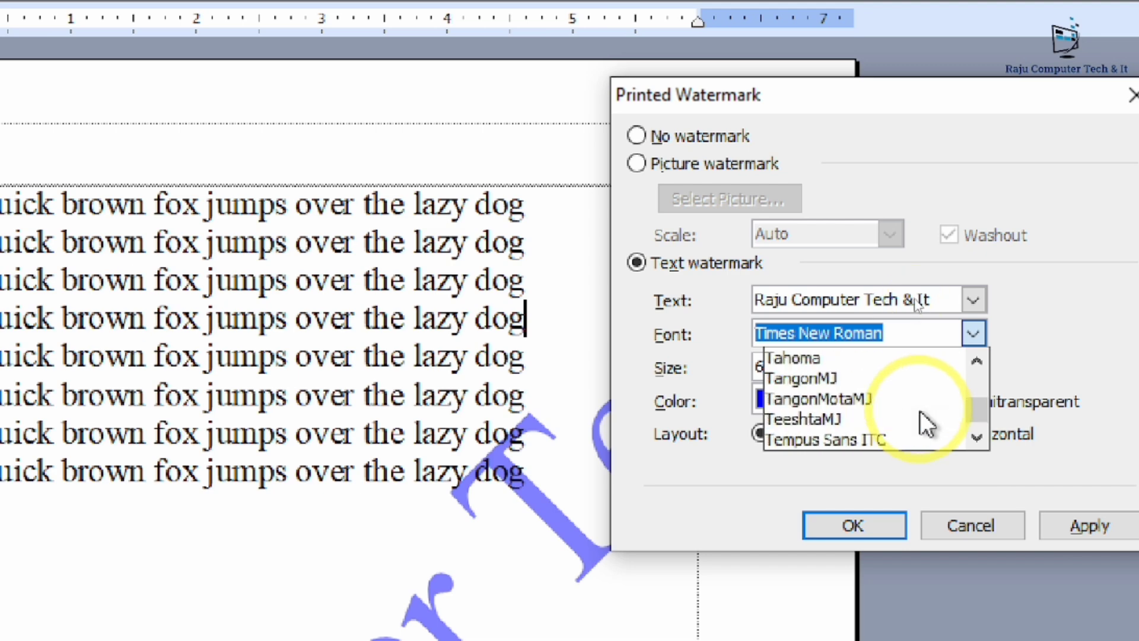
pyautogui.click(920, 410)
# - Browse the watermark fonts again and set the text watermark's font back to Times New Roman
pyautogui.click(972, 333)
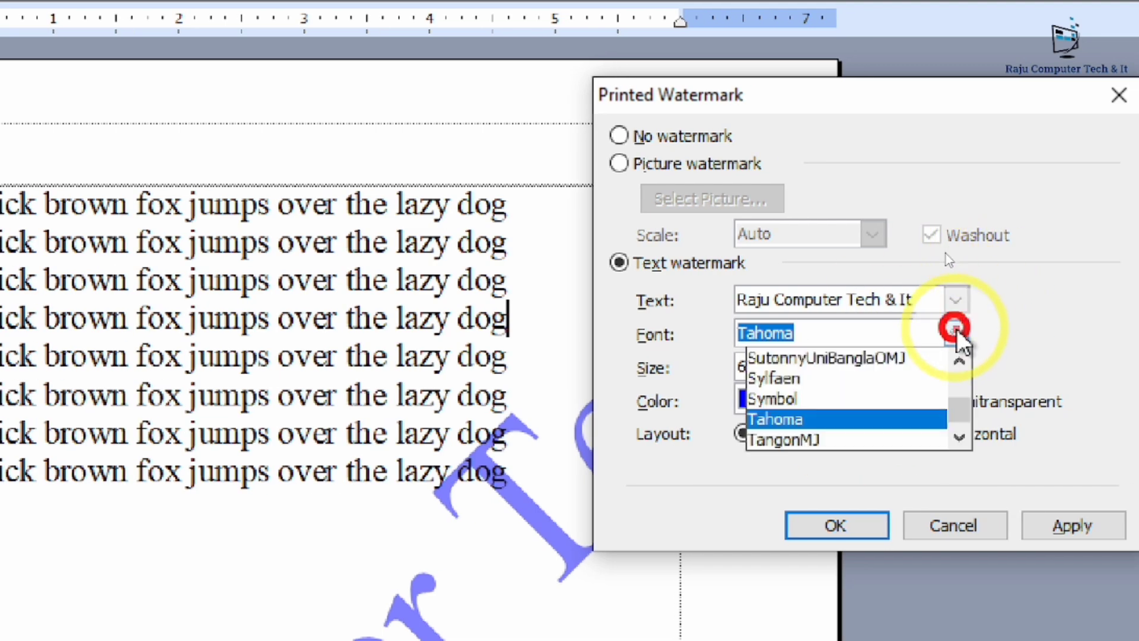
pyautogui.scroll(10, 790, 403)
pyautogui.scroll(-6, 845, 415)
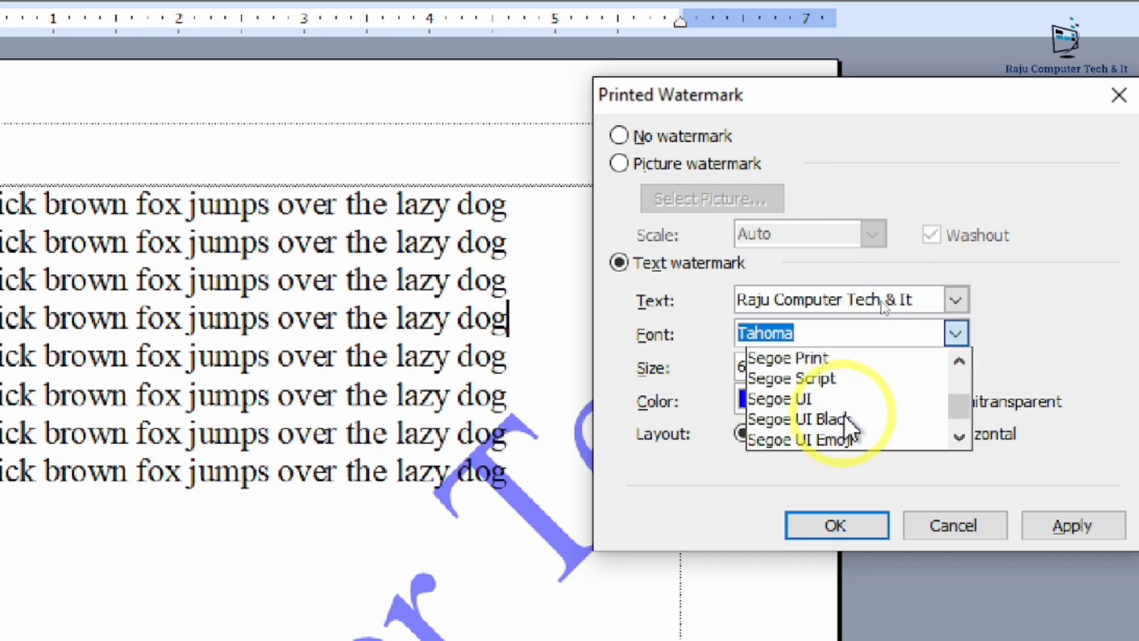
pyautogui.scroll(-5, 846, 414)
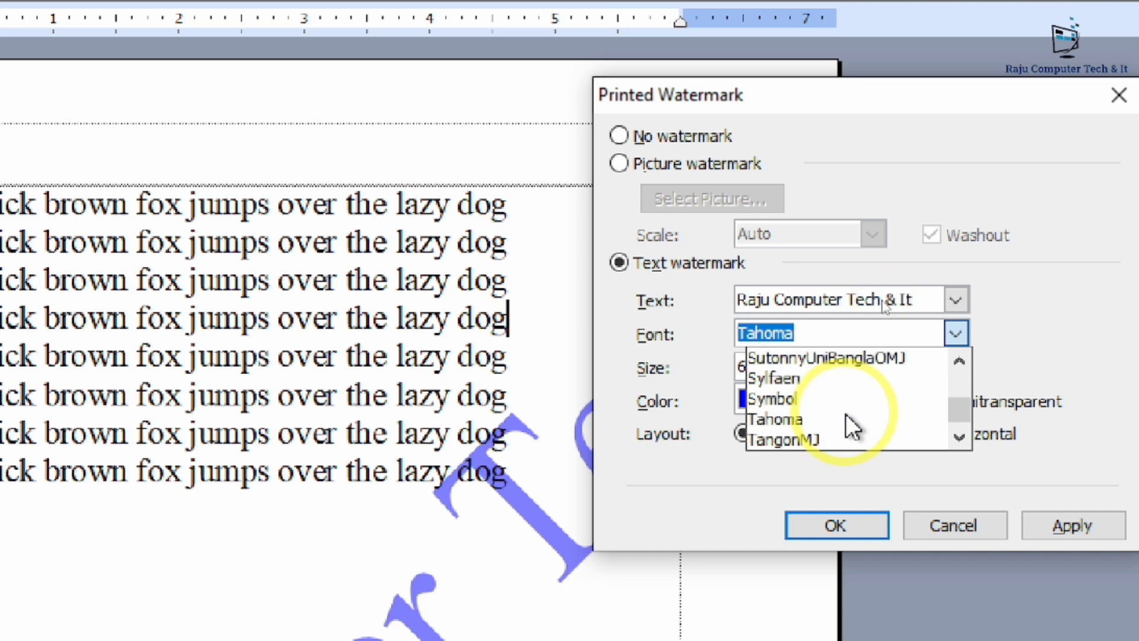
pyautogui.scroll(1, 845, 414)
pyautogui.scroll(-3, 846, 414)
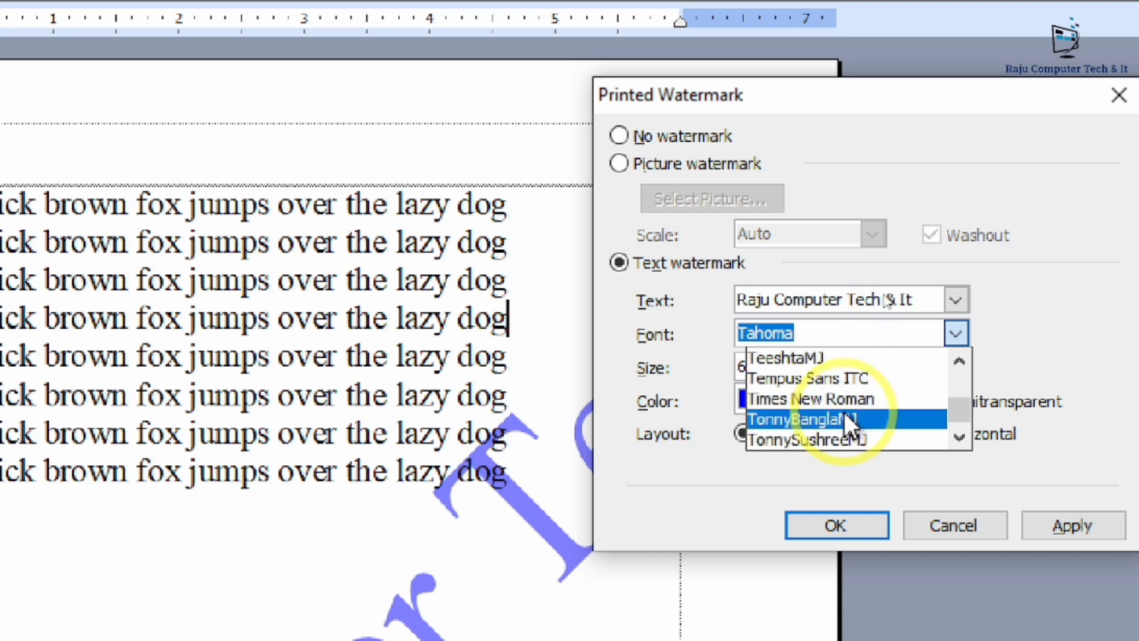
pyautogui.click(857, 386)
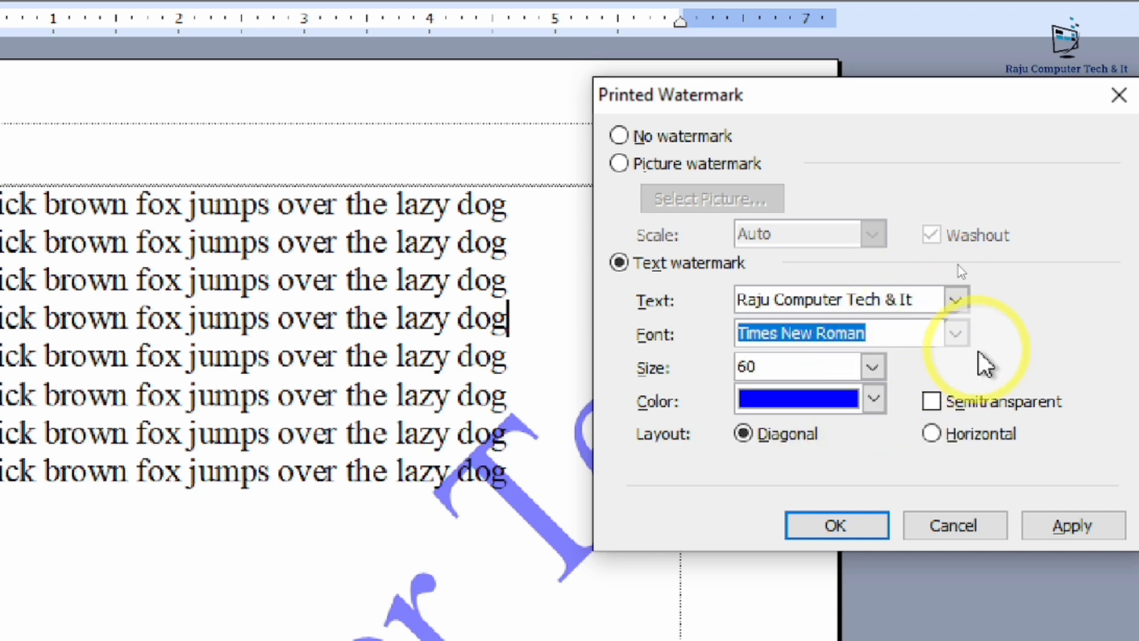
# - Try Tempus Sans ITC for the text watermark and return its font to Times New Roman
pyautogui.click(956, 334)
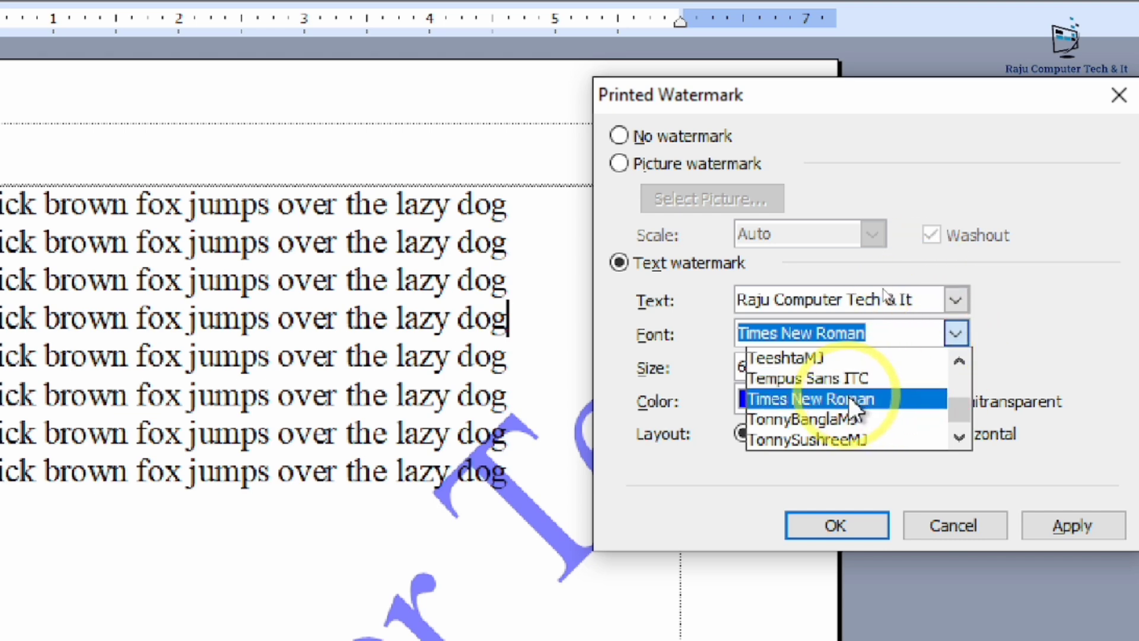
pyautogui.click(848, 379)
pyautogui.click(956, 334)
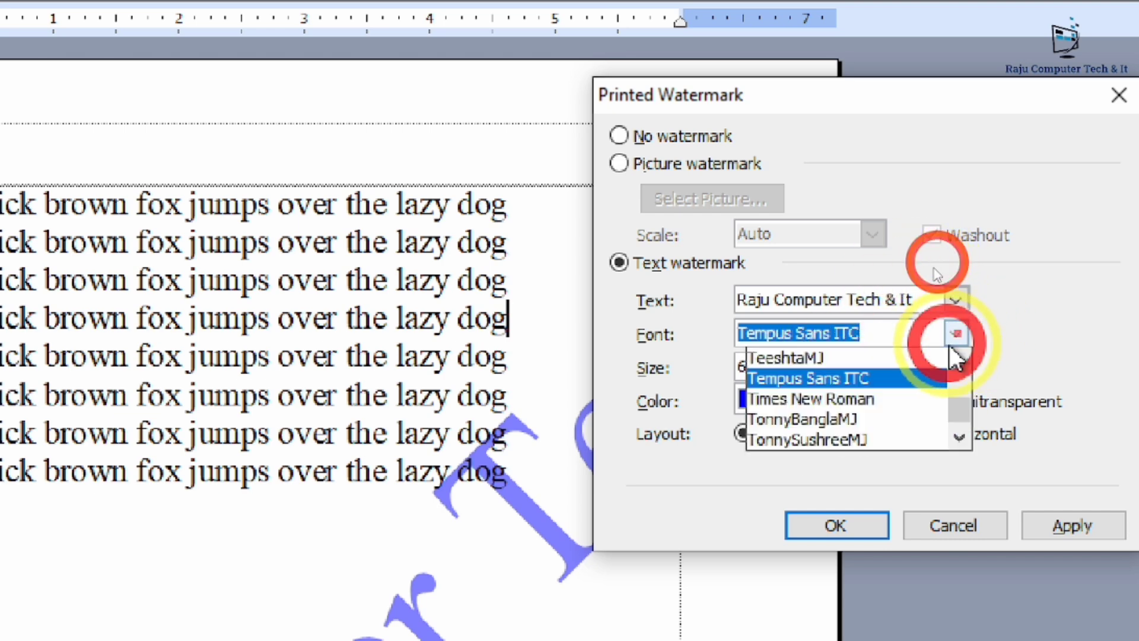
pyautogui.click(845, 397)
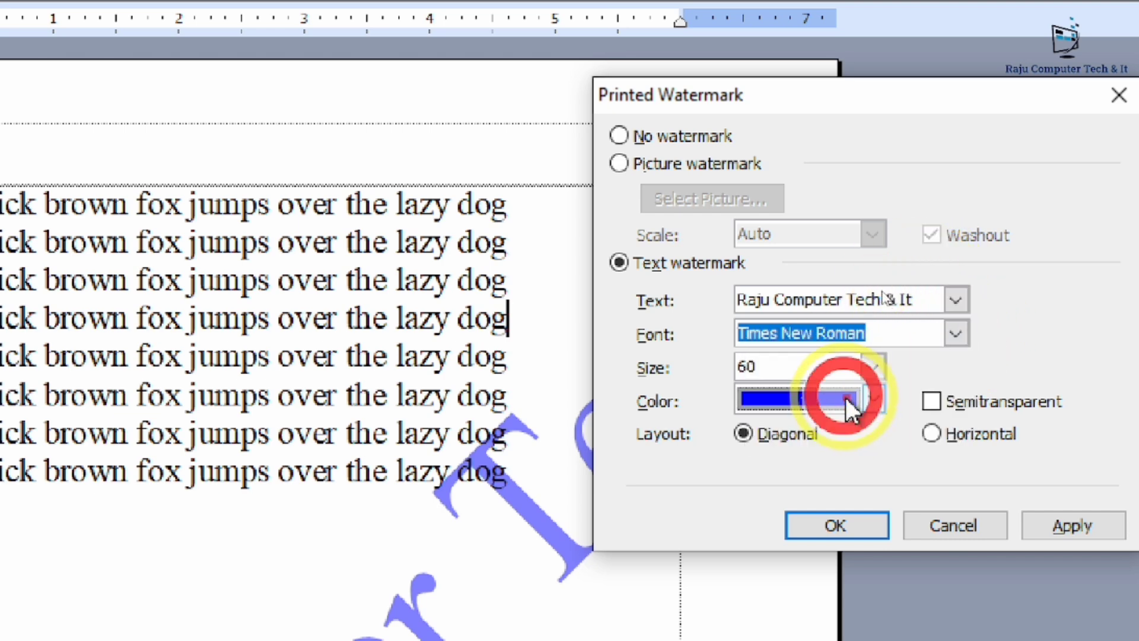
# - Apply the size 60 diagonal text watermark in Times New Roman and check it down the page
pyautogui.click(863, 525)
pyautogui.scroll(-2, 331, 515)
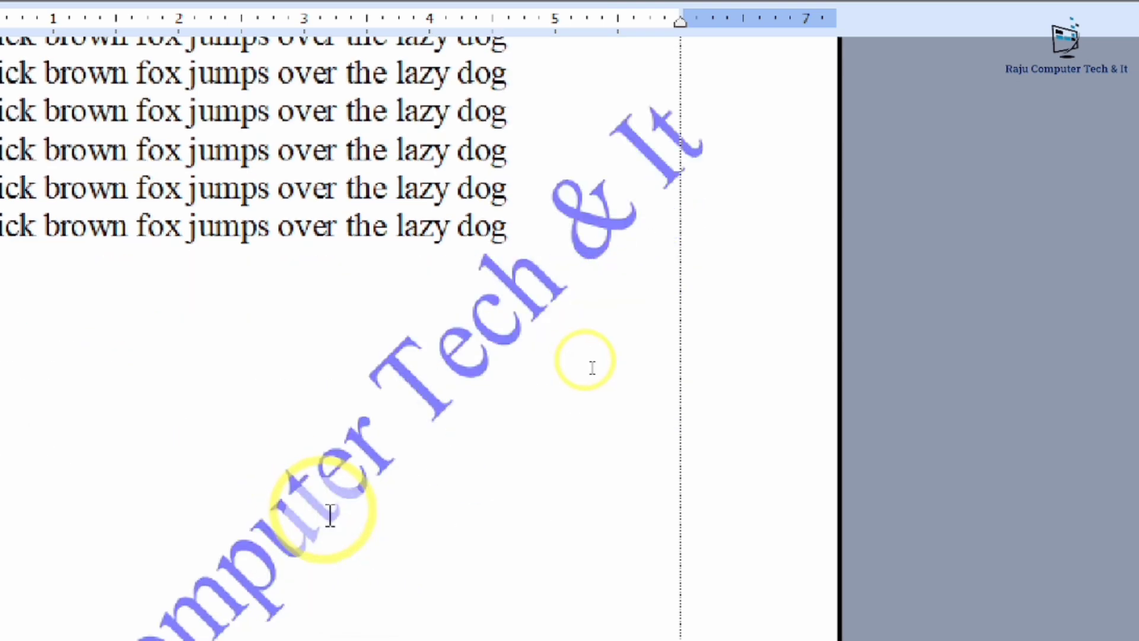
pyautogui.scroll(-3, 330, 515)
pyautogui.scroll(1, 854, 315)
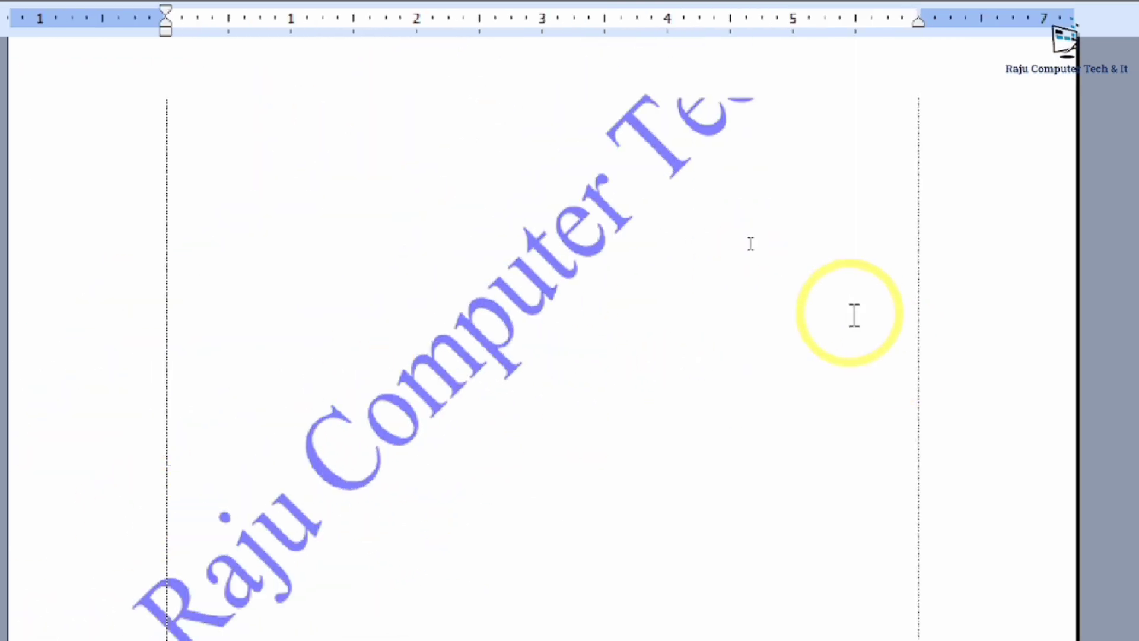
pyautogui.scroll(1, 763, 292)
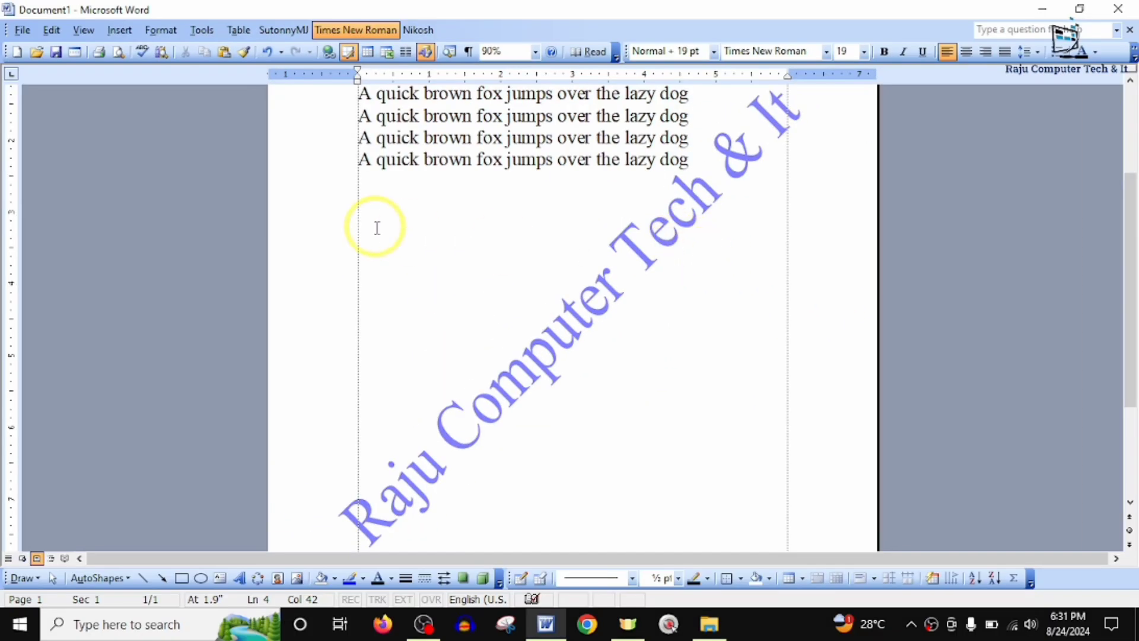
# - Remove the printed watermark from the document by setting it to No watermark, and check the page up to its beginning
pyautogui.click(161, 31)
pyautogui.moveTo(200, 228)
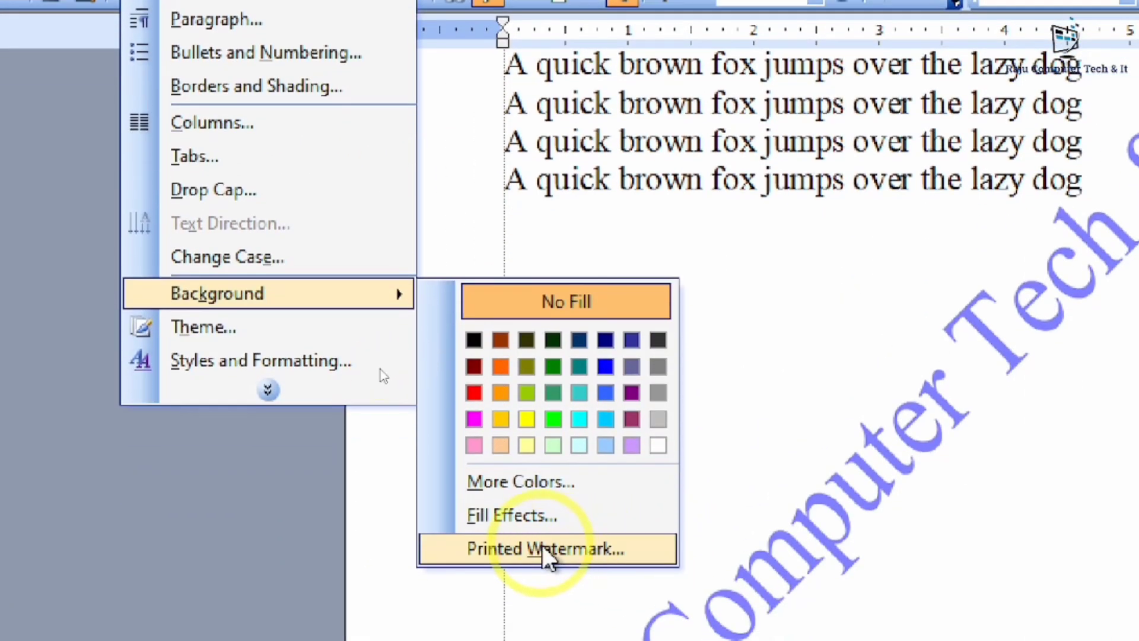
pyautogui.click(542, 547)
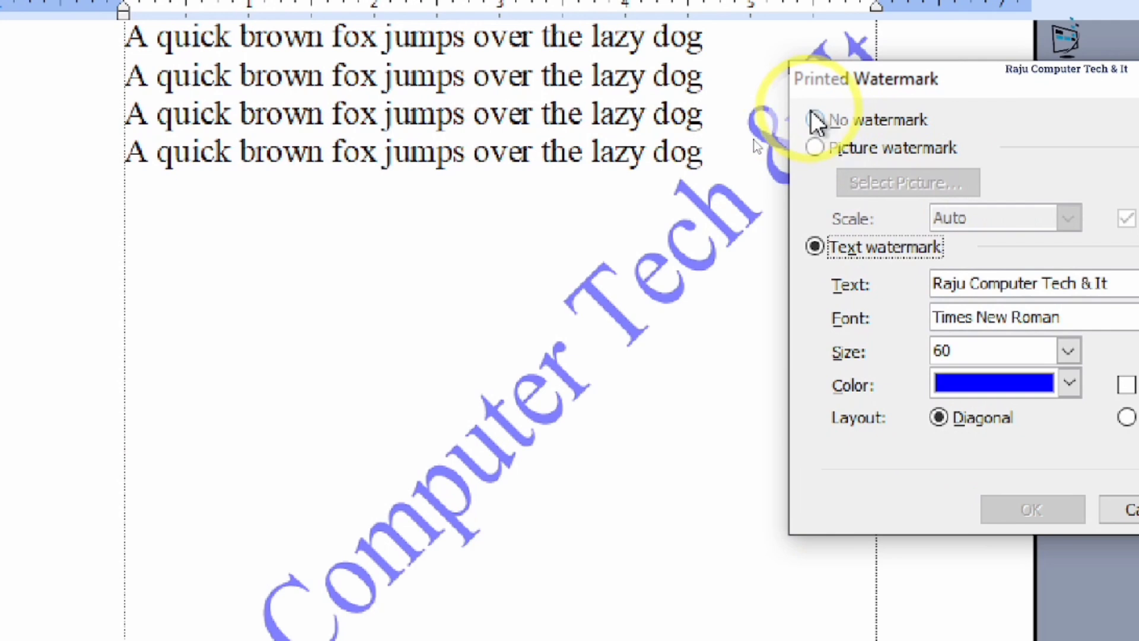
pyautogui.click(816, 121)
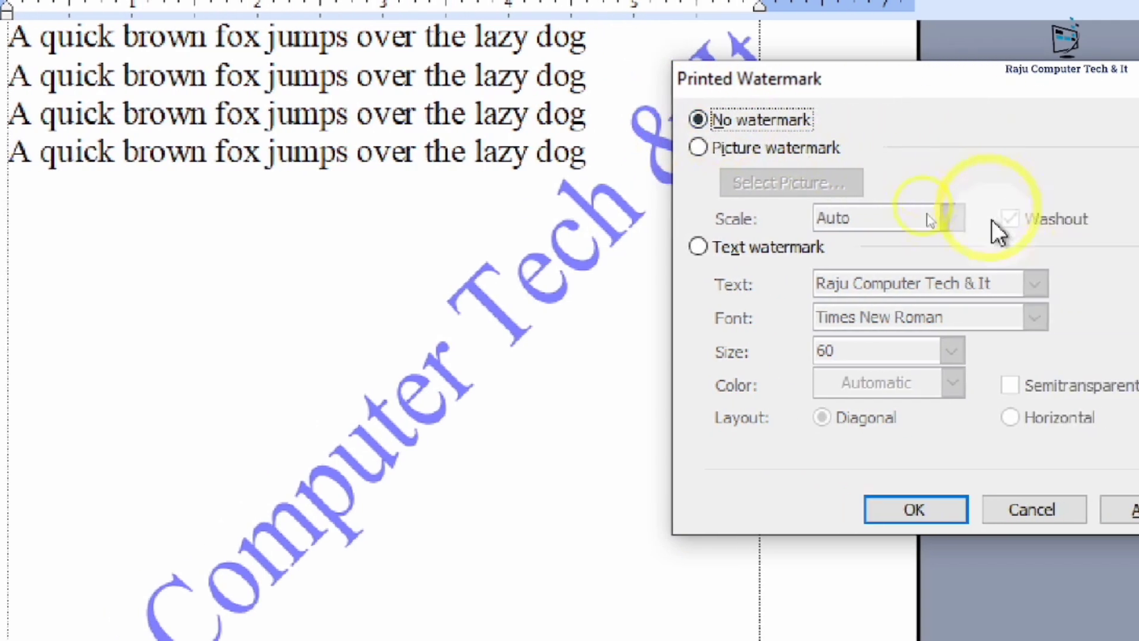
pyautogui.click(948, 511)
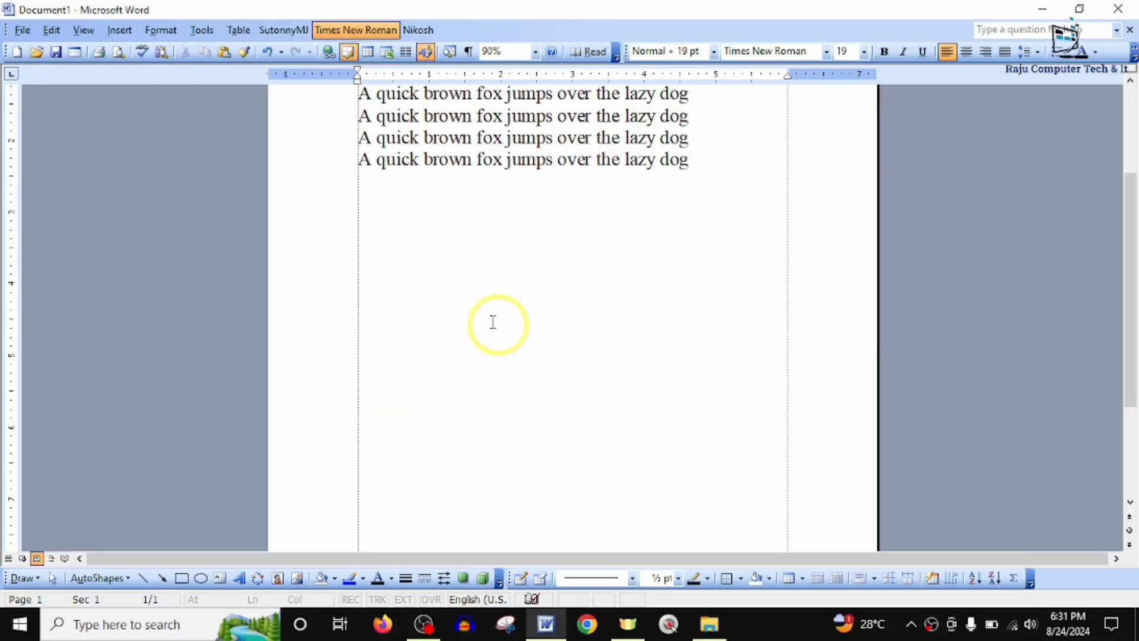
pyautogui.scroll(2, 596, 230)
pyautogui.scroll(1, 593, 249)
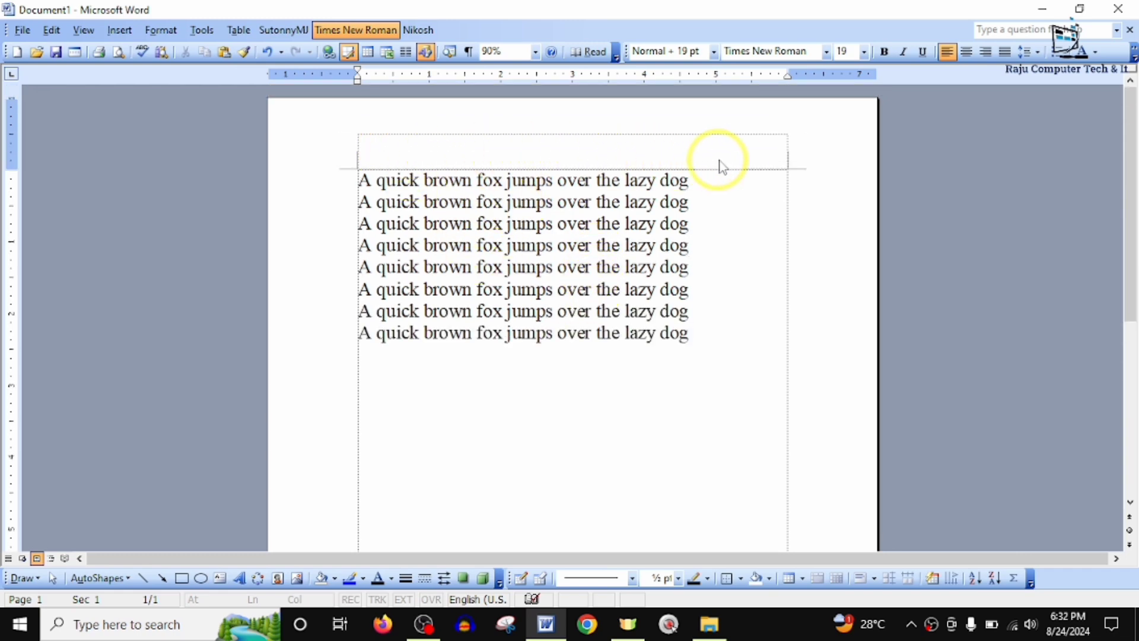
# - Open the page header for editing and close it without entering anything
pyautogui.doubleClick(545, 152)
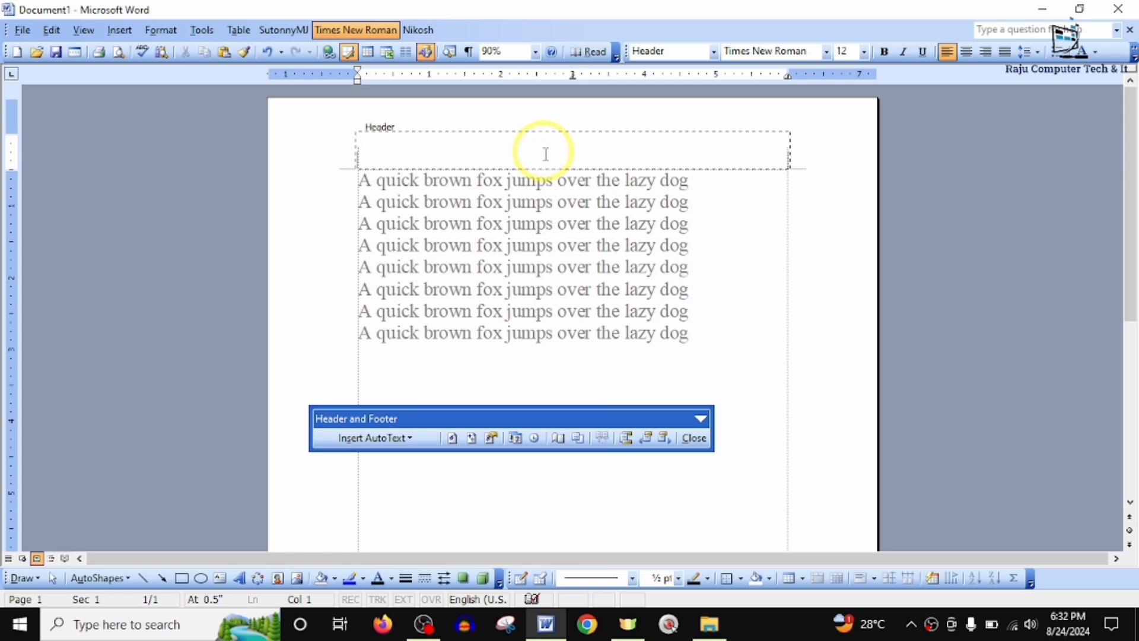
pyautogui.click(694, 439)
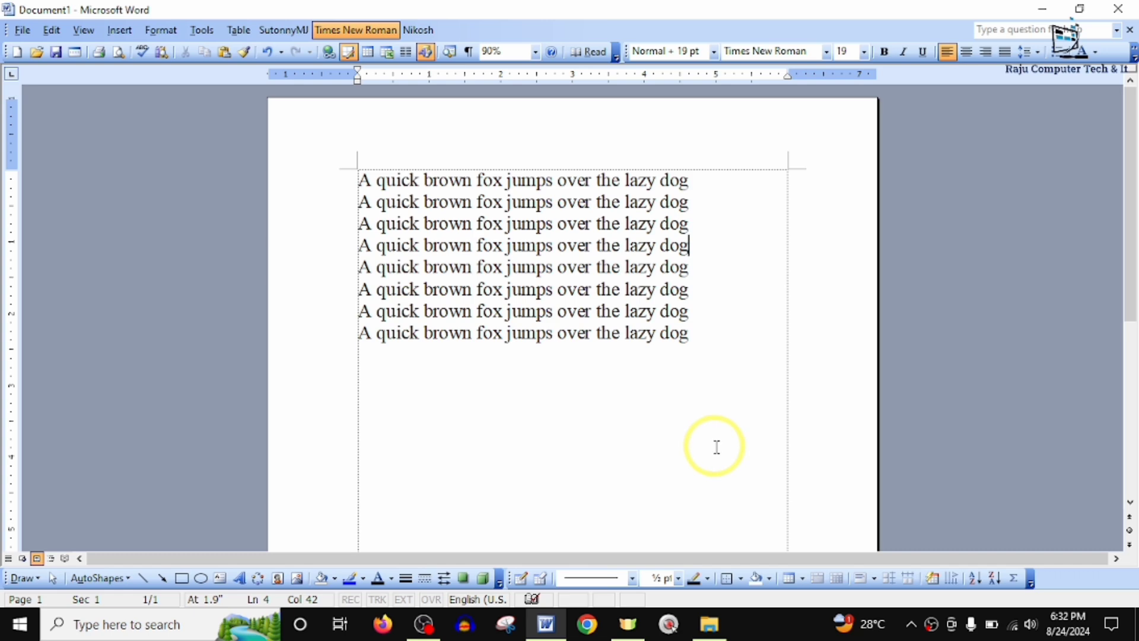
pyautogui.click(162, 31)
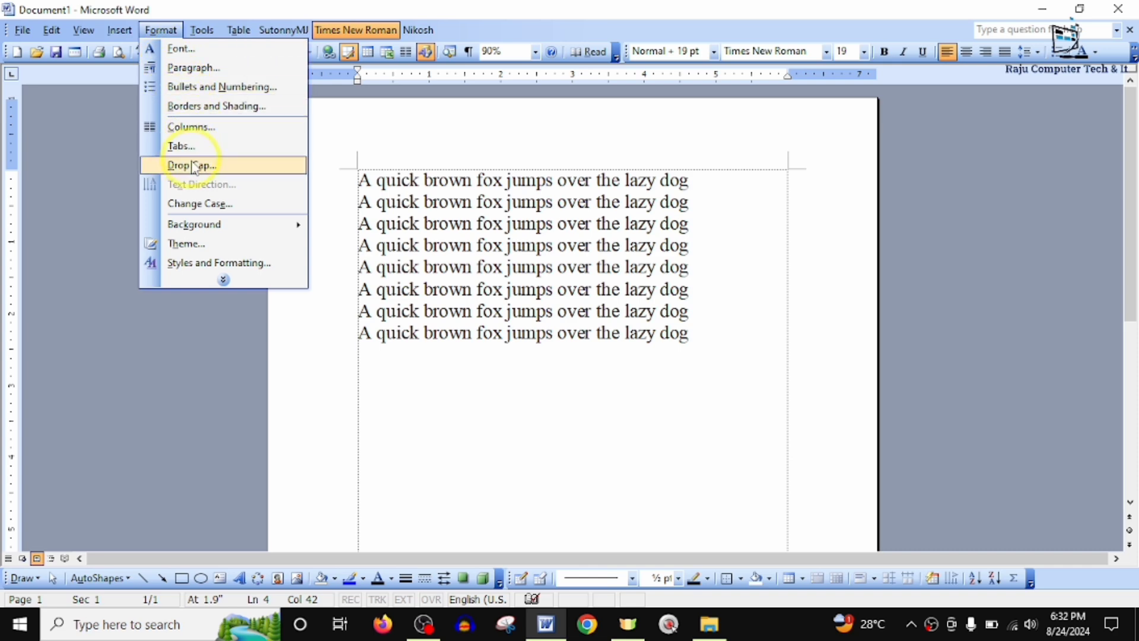
pyautogui.moveTo(202, 224)
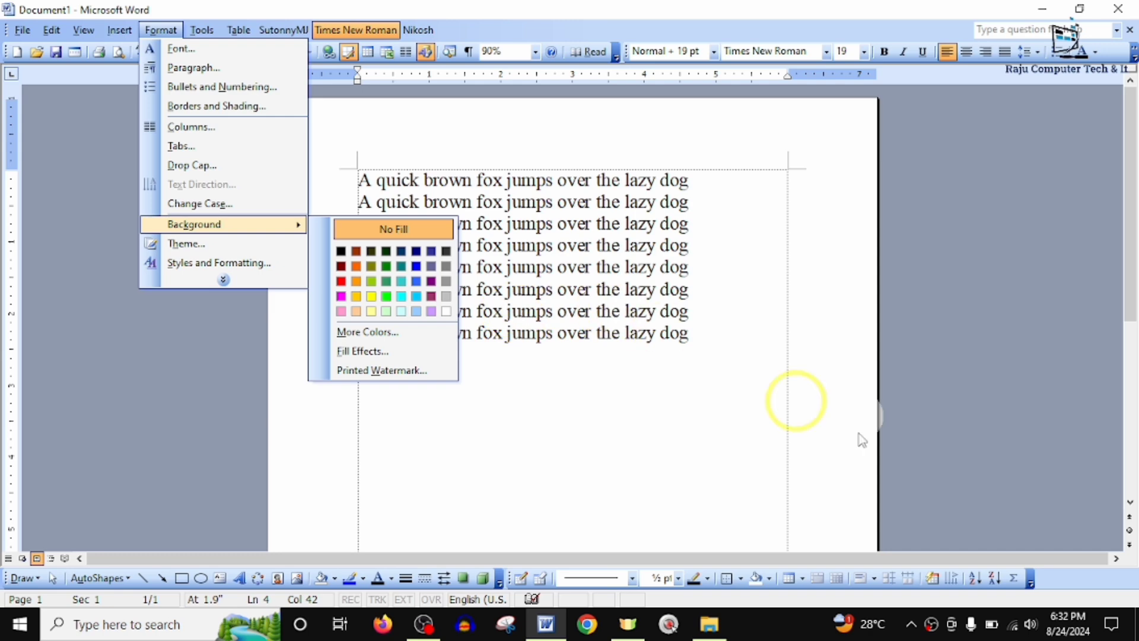
pyautogui.click(610, 397)
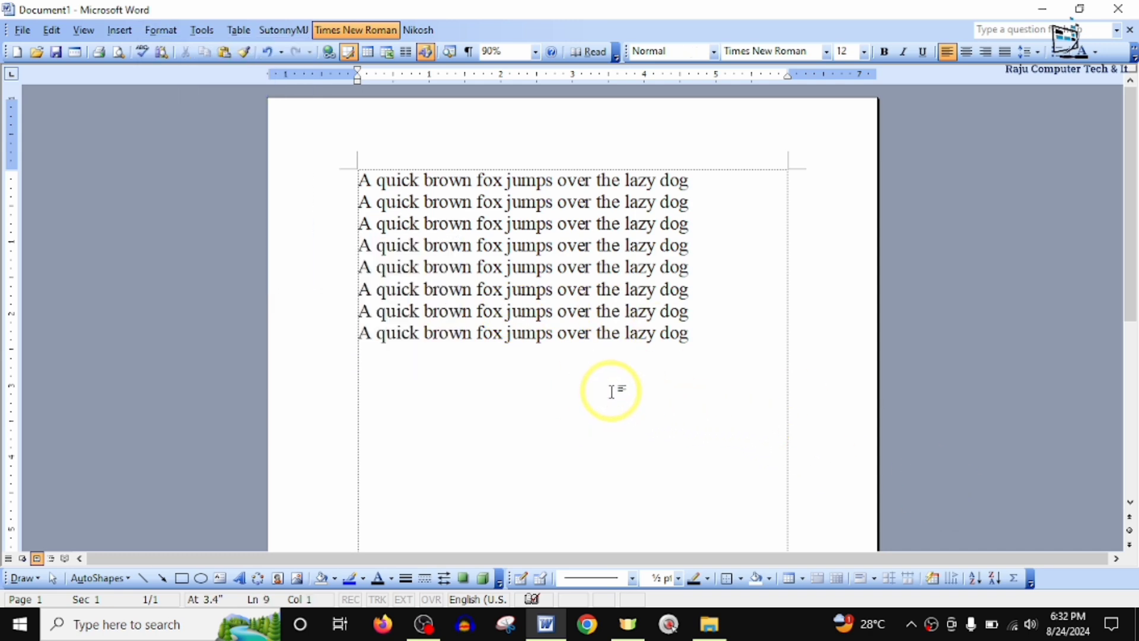